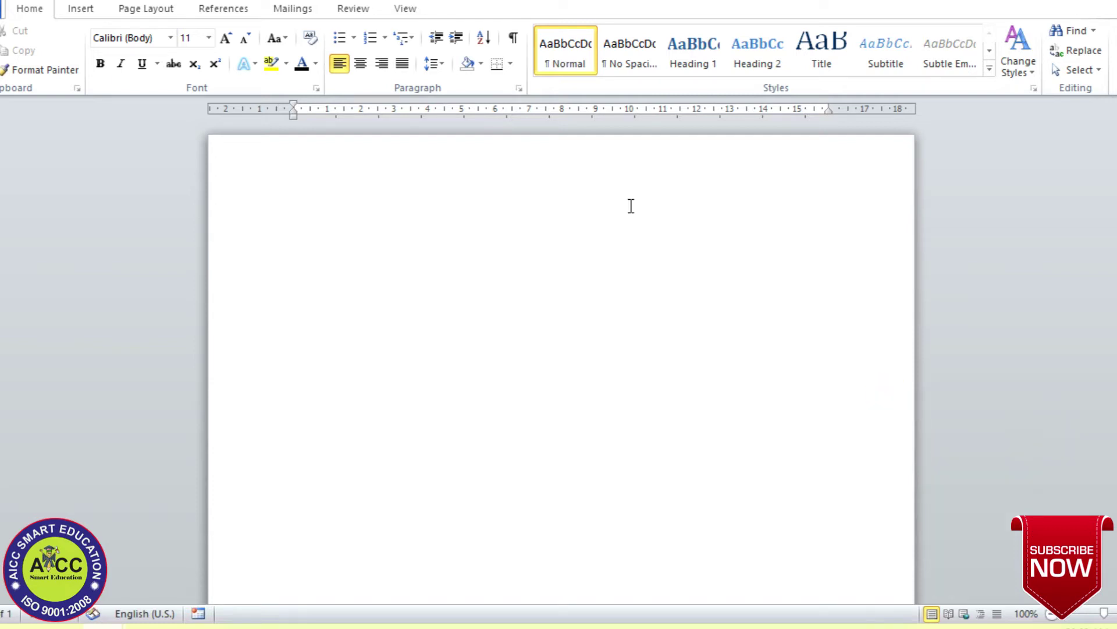
In Page Setup, set the paper height to 3 inches.
left_click(153, 16)
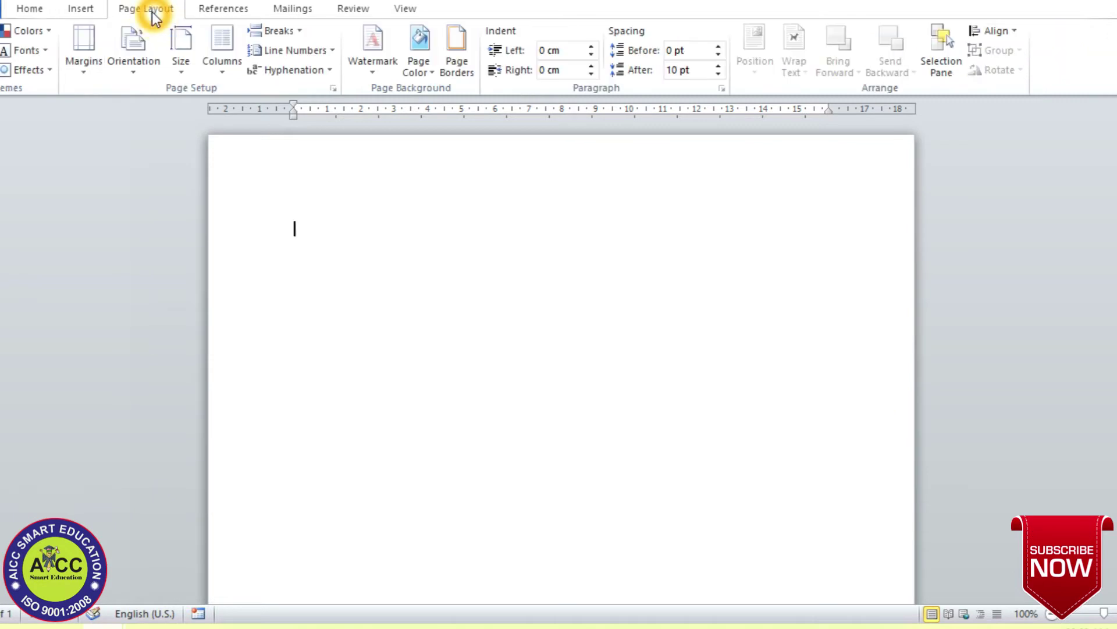
left_click(89, 48)
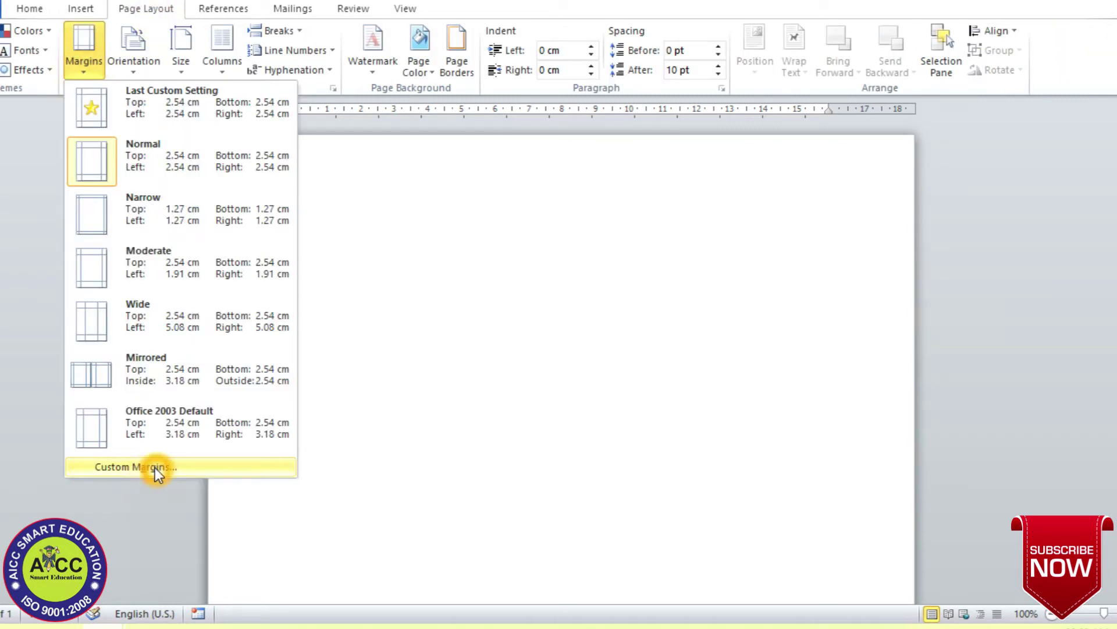
left_click(154, 467)
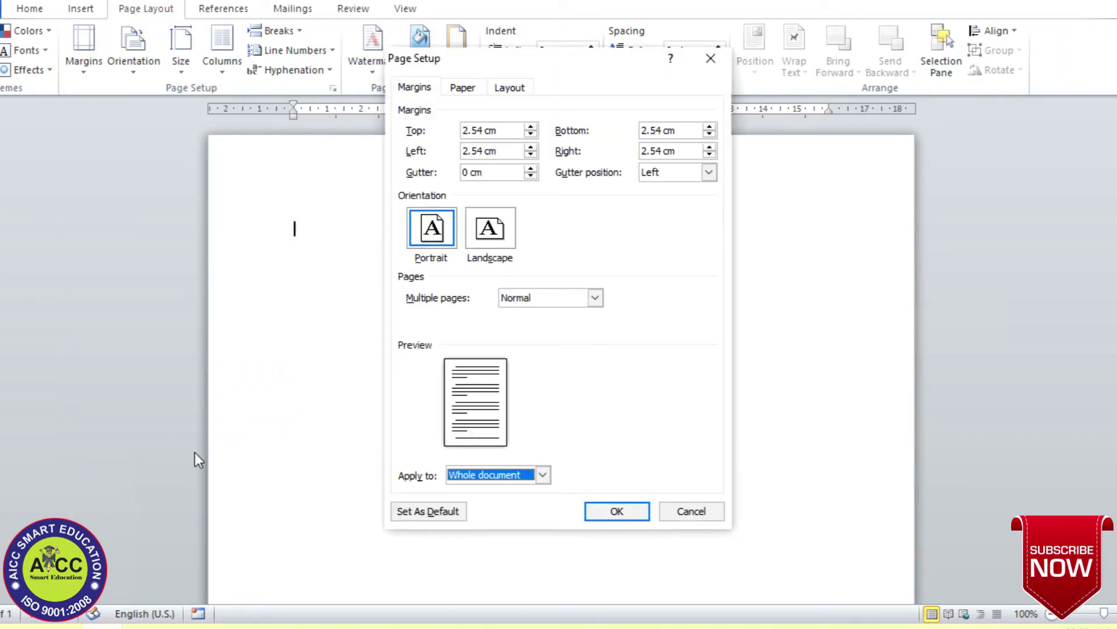
left_click(459, 90)
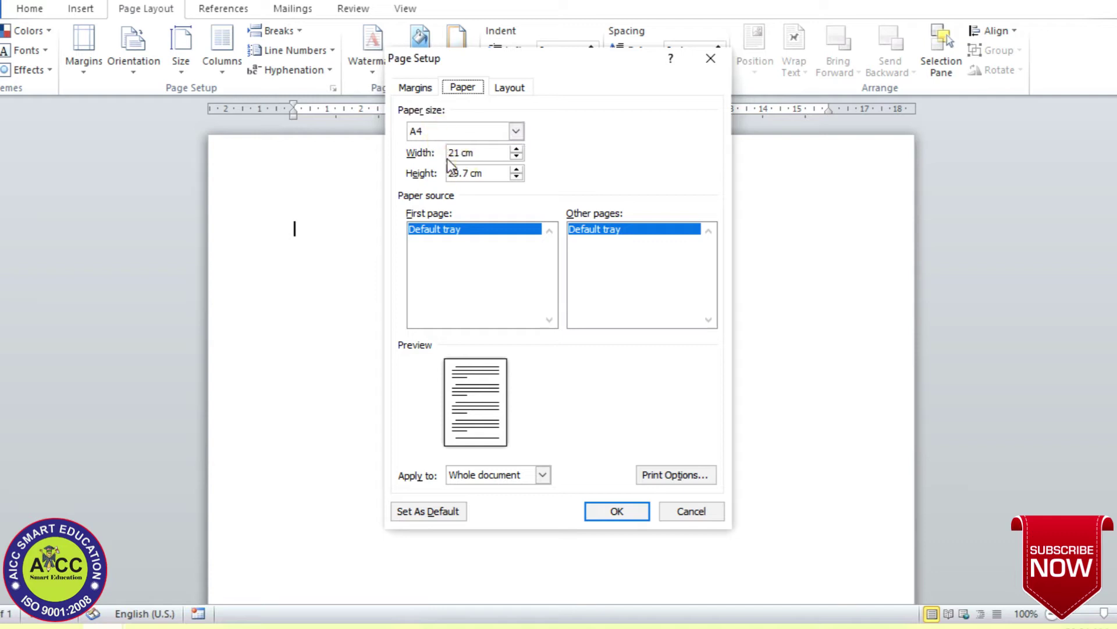
left_click(473, 154)
left_click(477, 173)
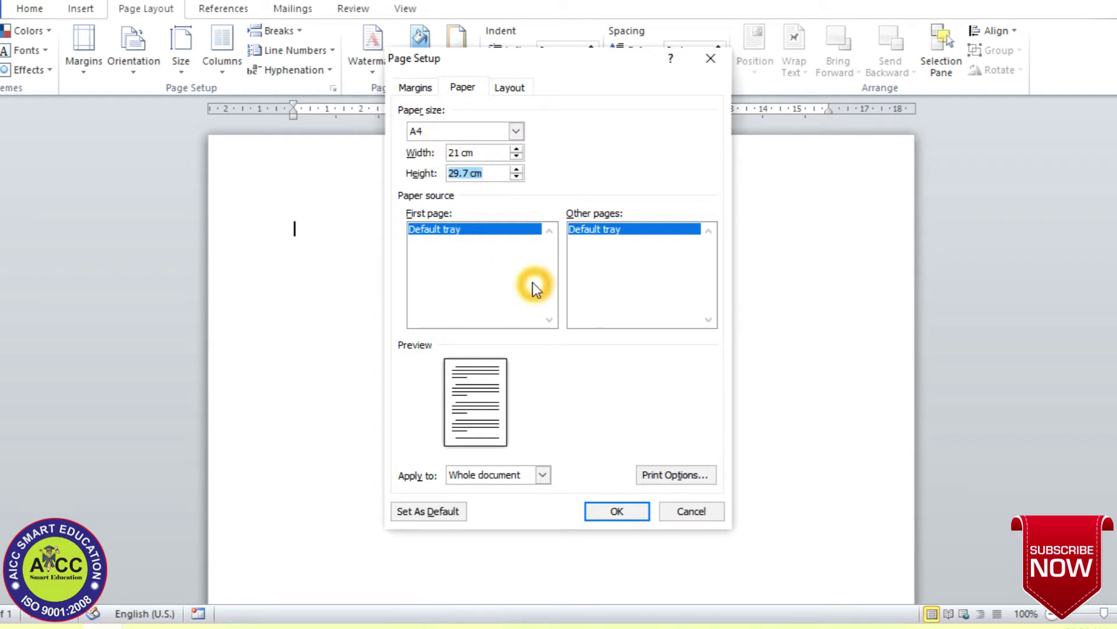
type("3")
Switch to landscape orientation with top, left and right margins of .3, and apply.
left_click(415, 88)
left_click(503, 131)
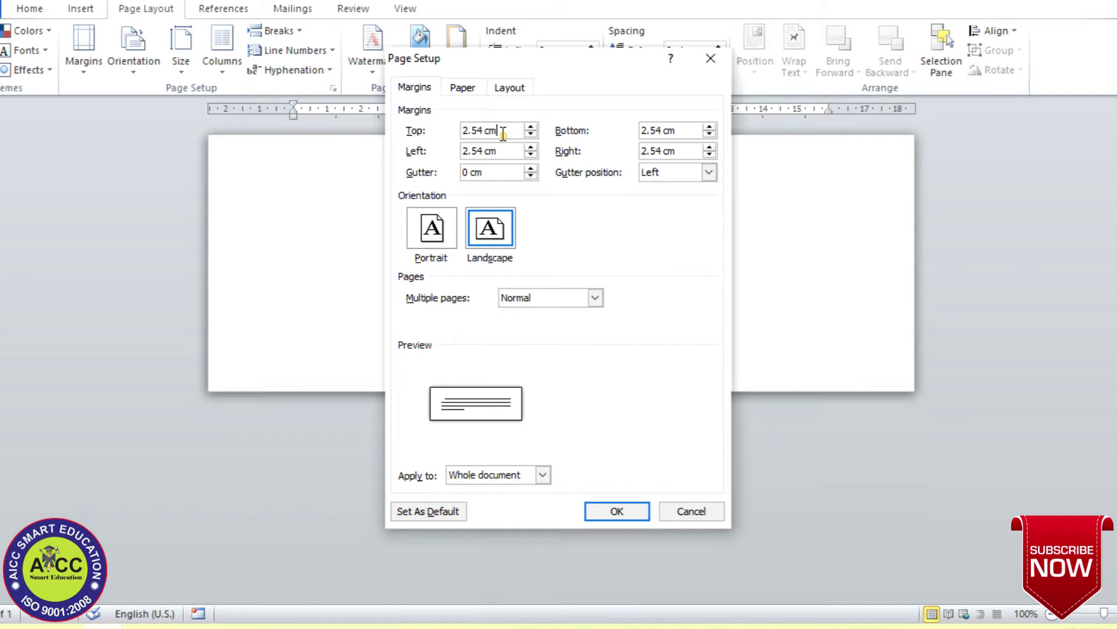
left_click_drag(503, 133, 408, 134)
type(".3")
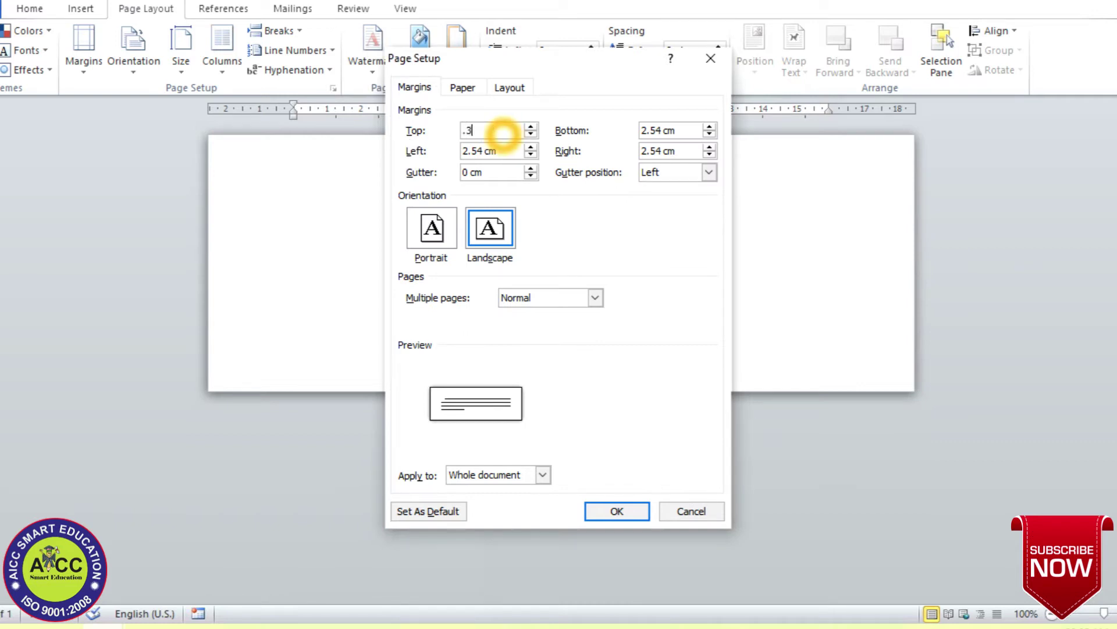
double_click(489, 151)
type(".3")
double_click(684, 152)
type(".3")
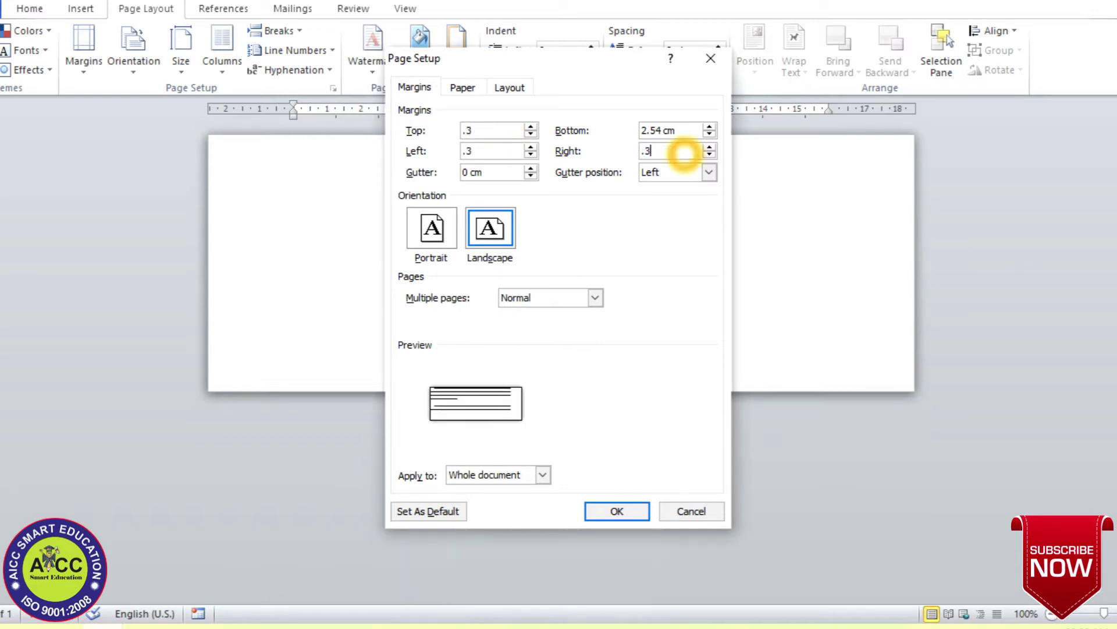
left_click(635, 511)
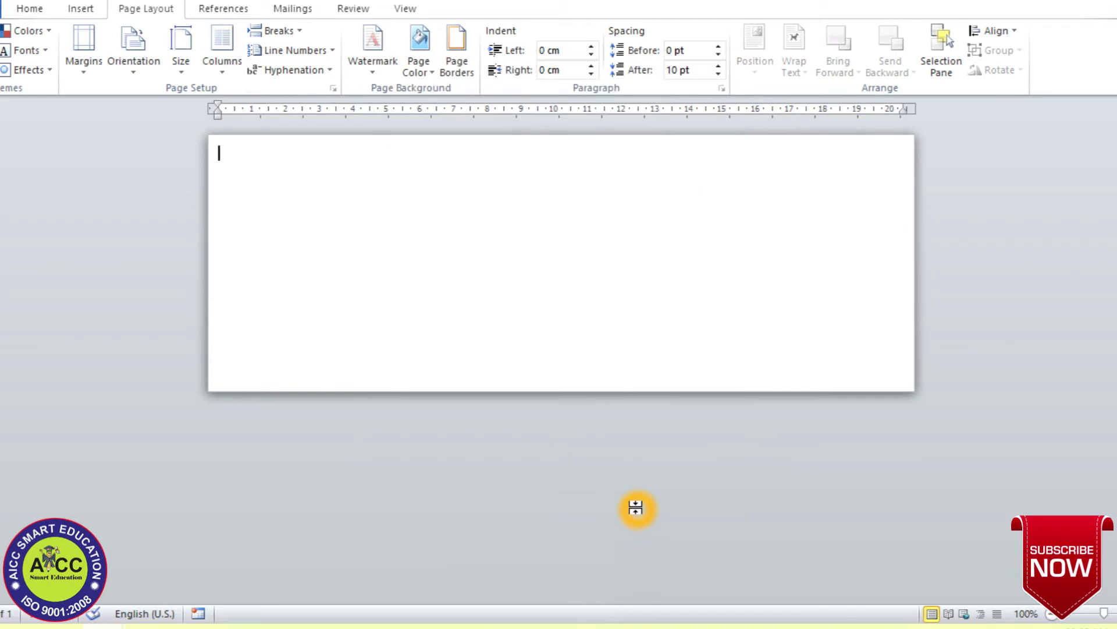
Zoom to 150% and draw a rectangle spanning the right part of the page to its edge.
left_click(478, 365)
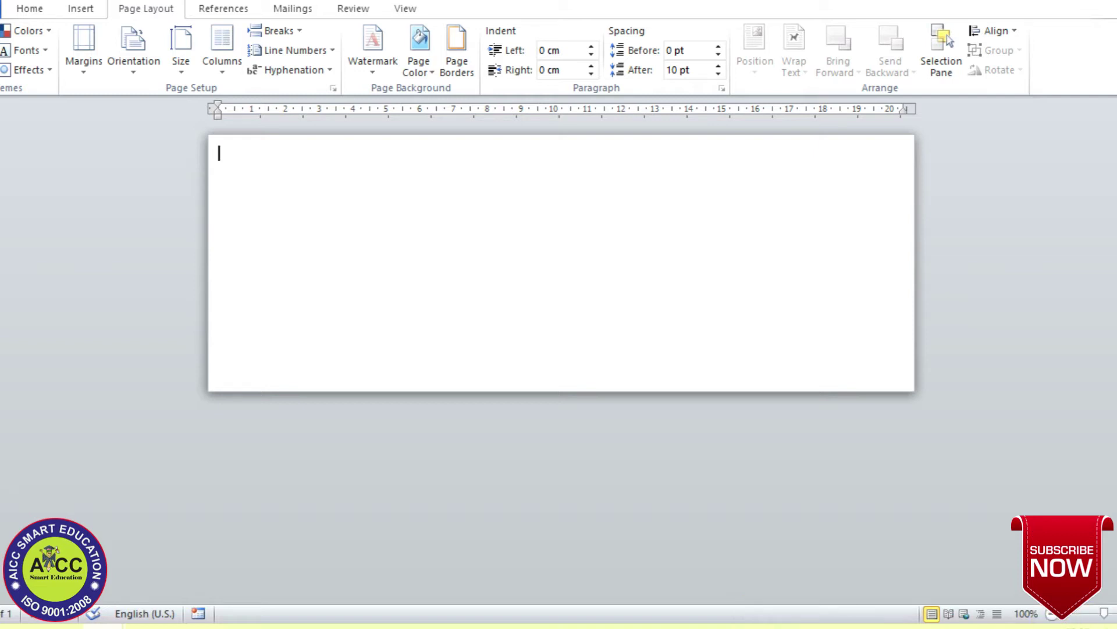
left_click_drag(1104, 613, 1108, 613)
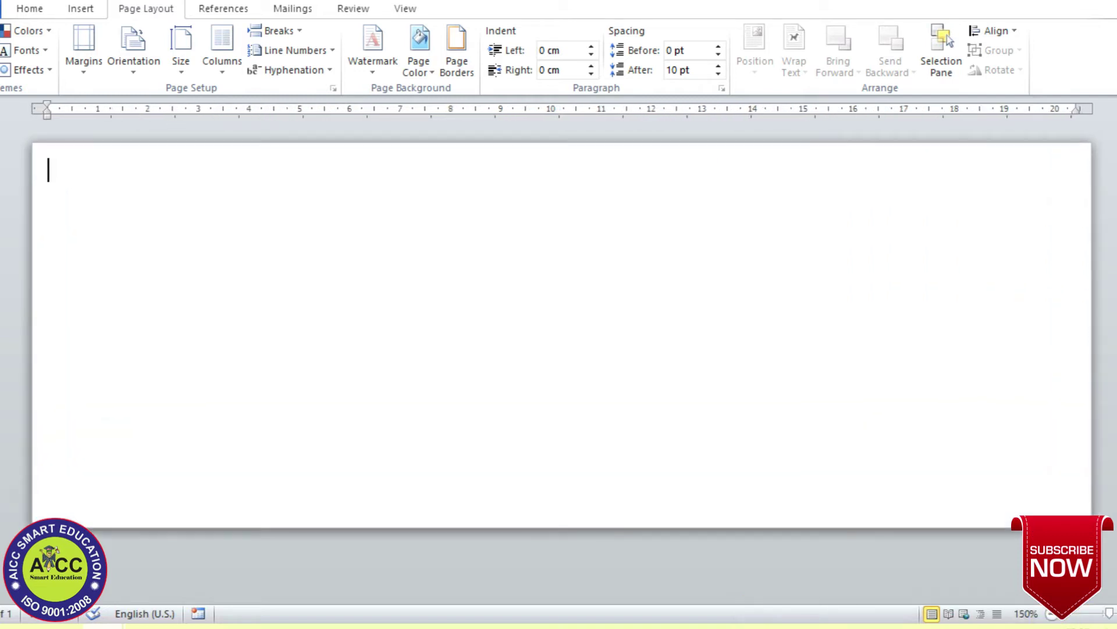
left_click(81, 13)
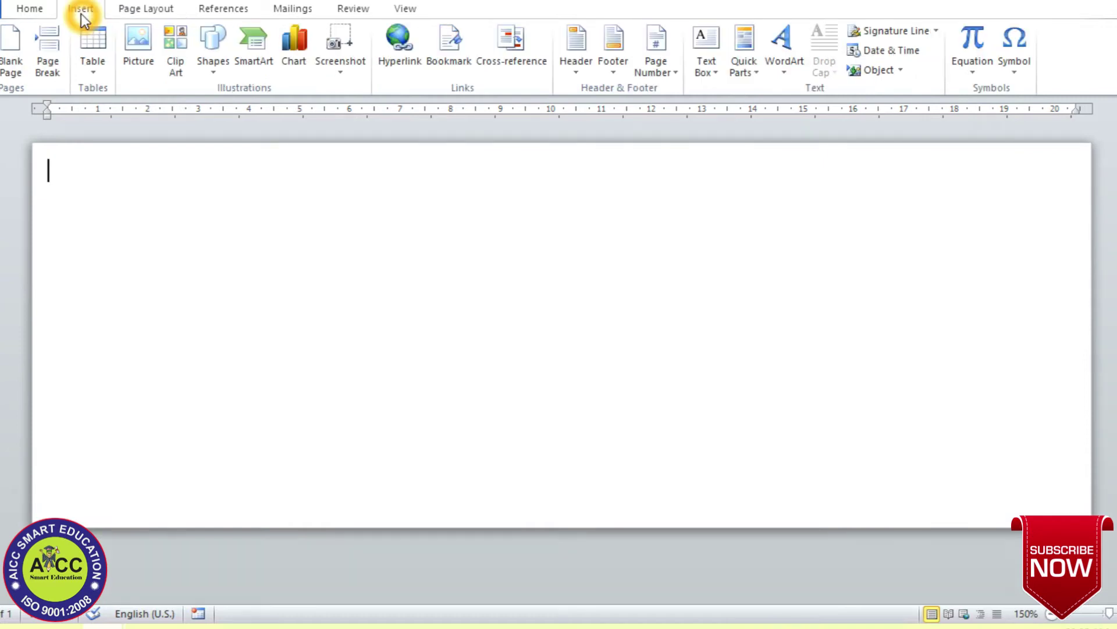
left_click(204, 51)
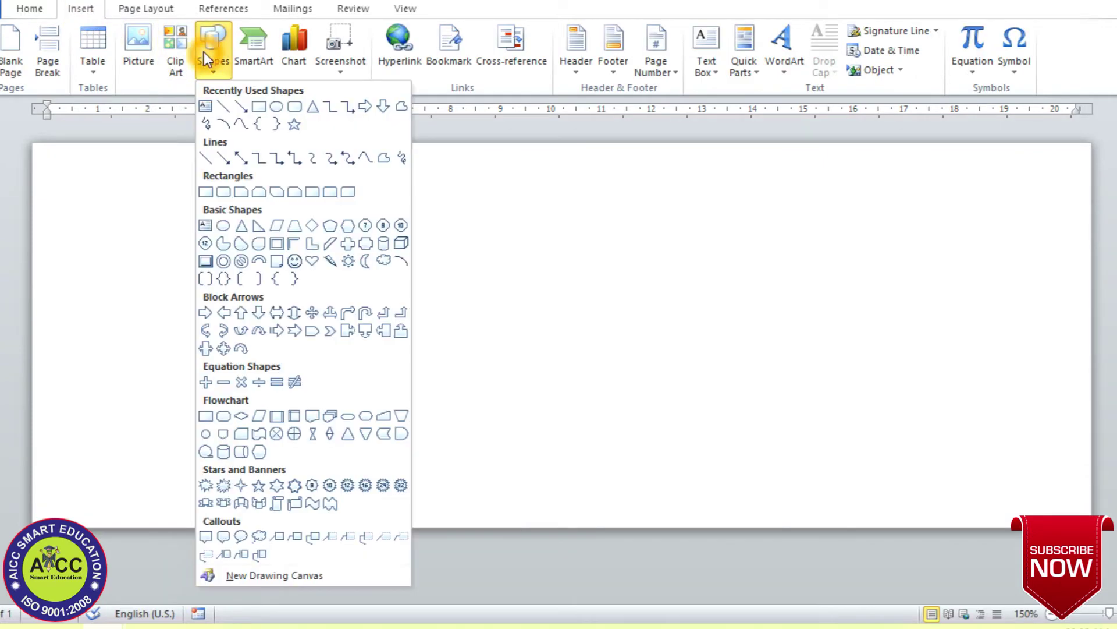
left_click(259, 107)
left_click_drag(381, 144, 1087, 526)
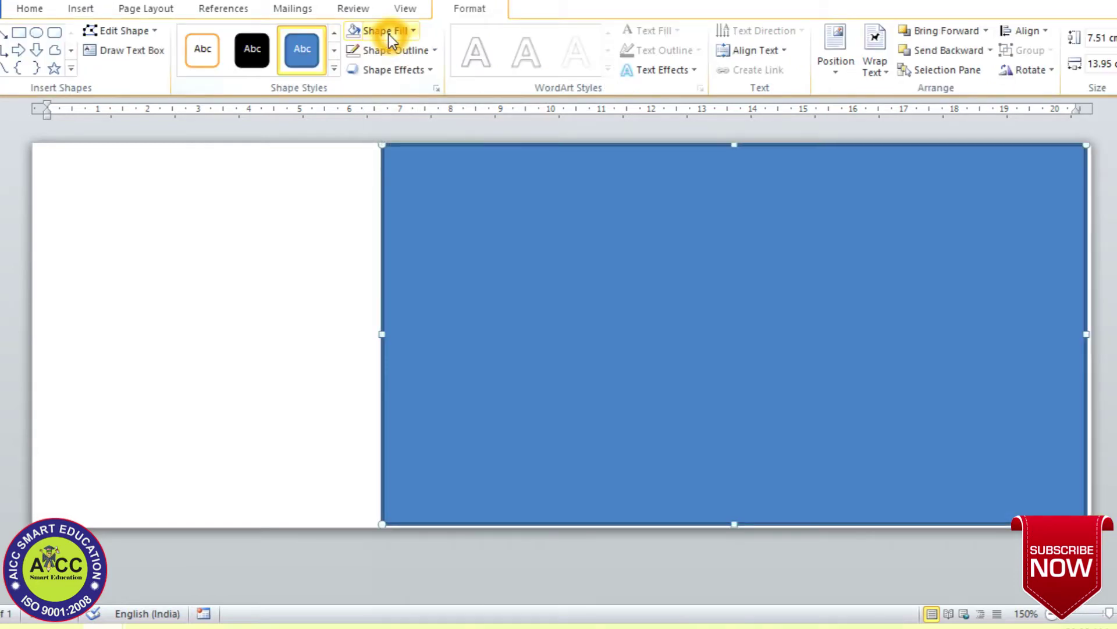
Remove the rectangle's fill and give it a light blue outline.
left_click(399, 33)
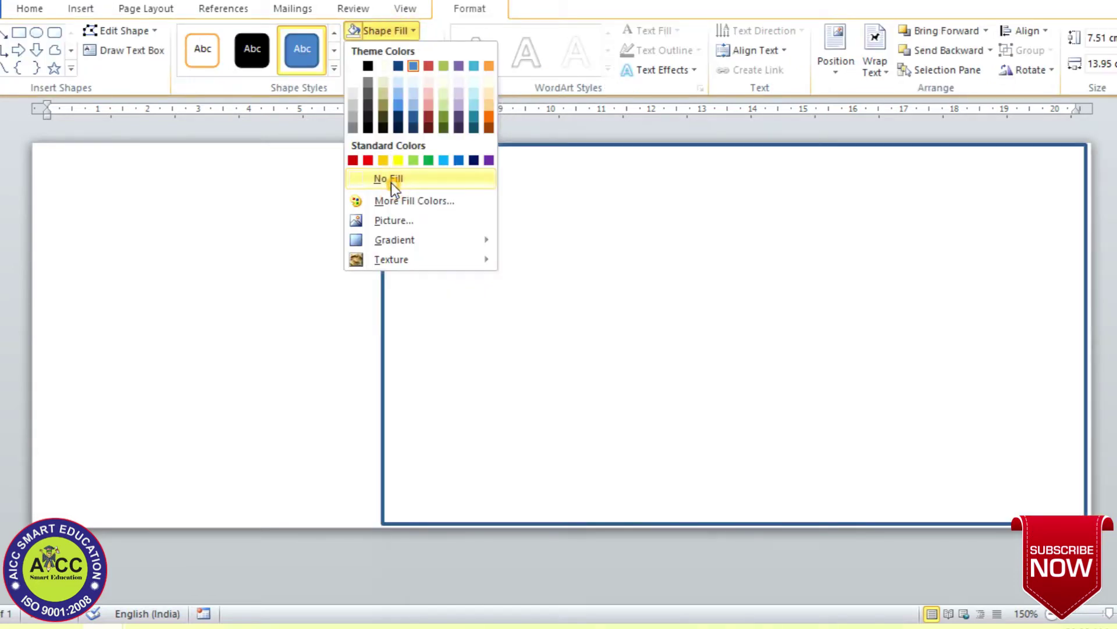
left_click(392, 183)
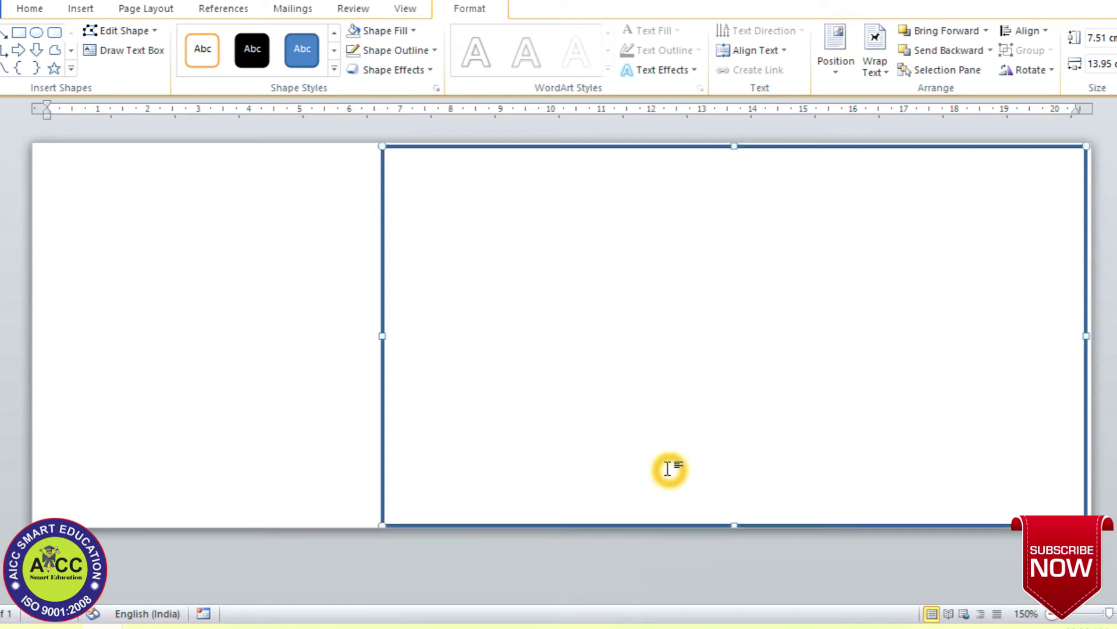
left_click(403, 53)
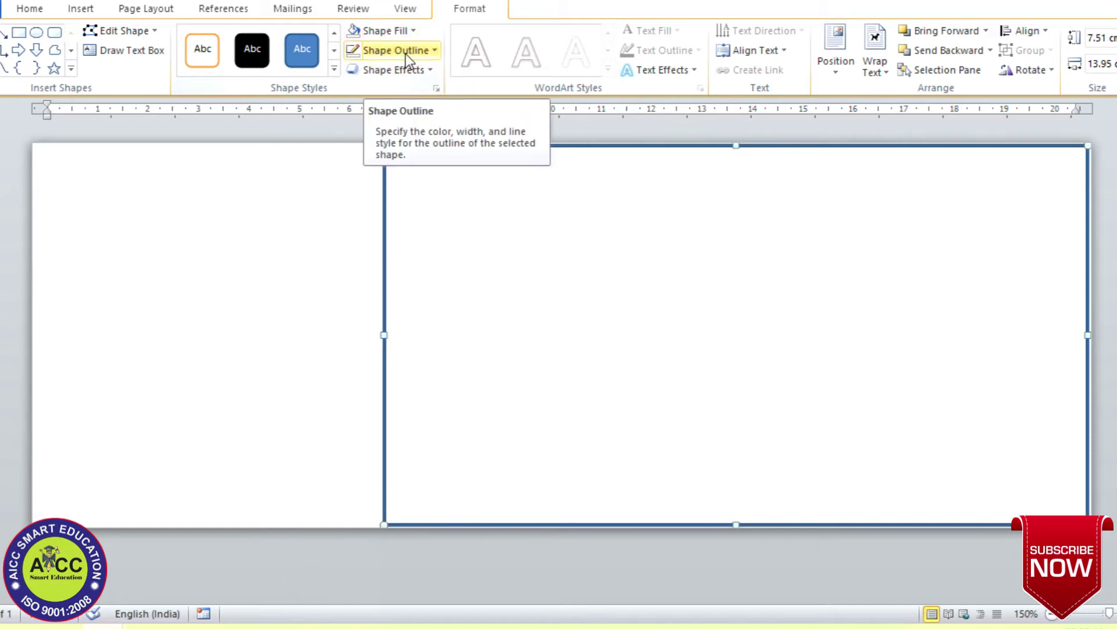
left_click(406, 53)
left_click(399, 127)
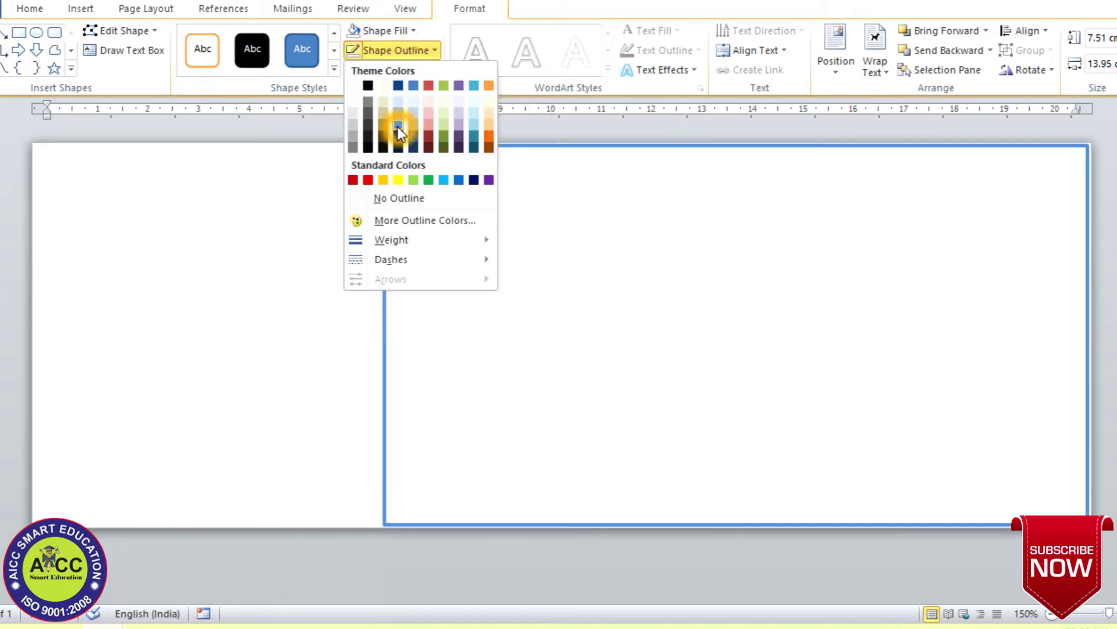
left_click(399, 128)
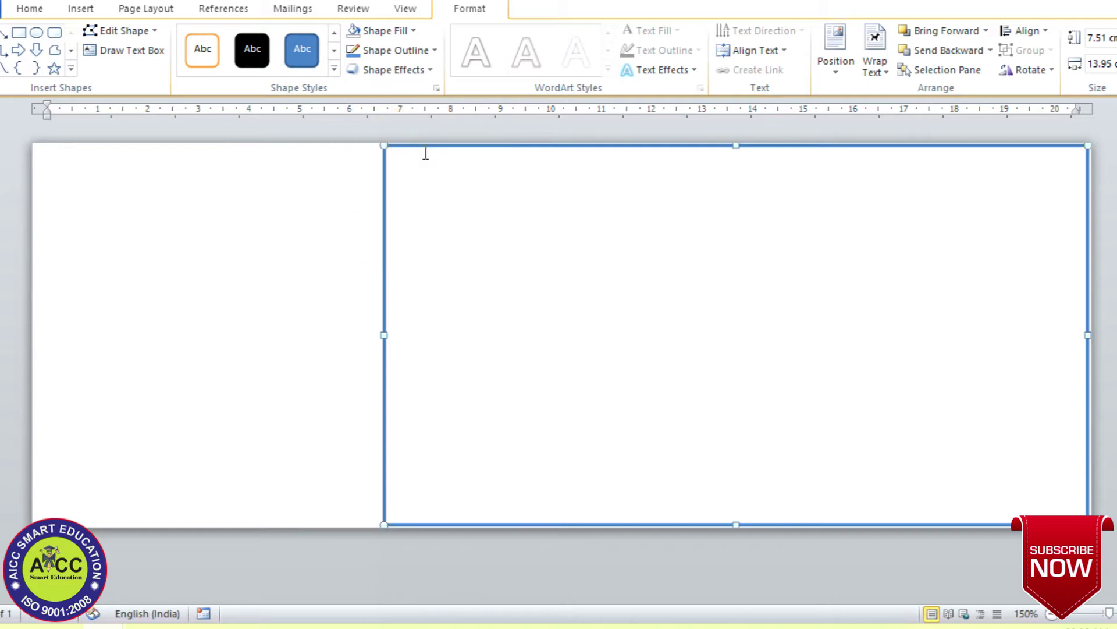
left_click(897, 353)
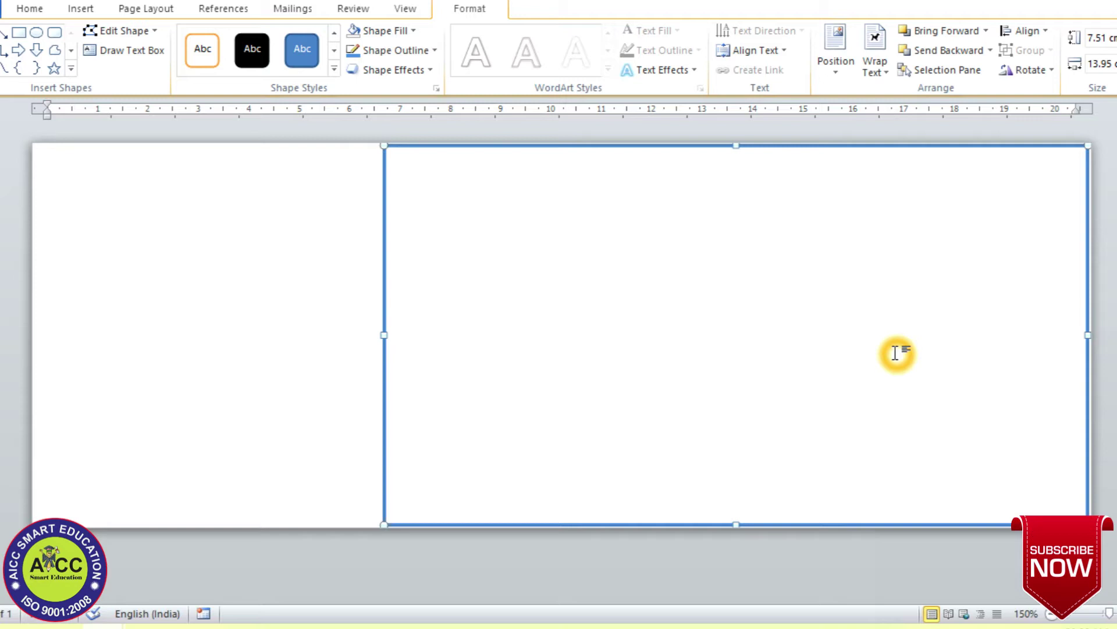
Duplicate the rectangle, position the copy over the original, and set its outline to ¾ pt.
key("ctrl+v")
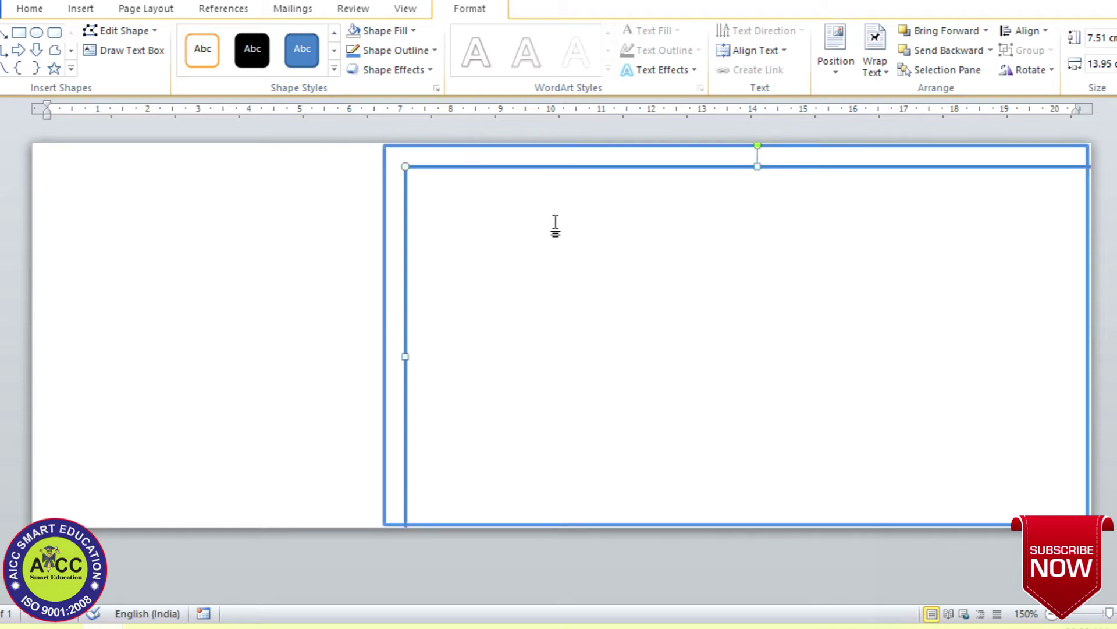
left_click_drag(441, 169, 419, 148)
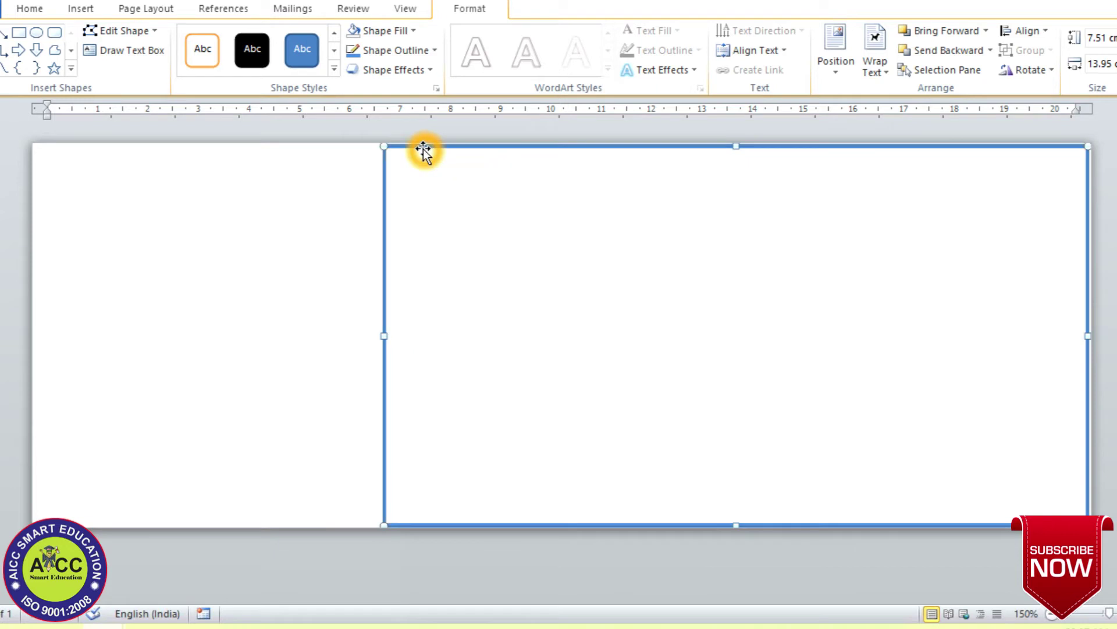
left_click(395, 146)
left_click(395, 50)
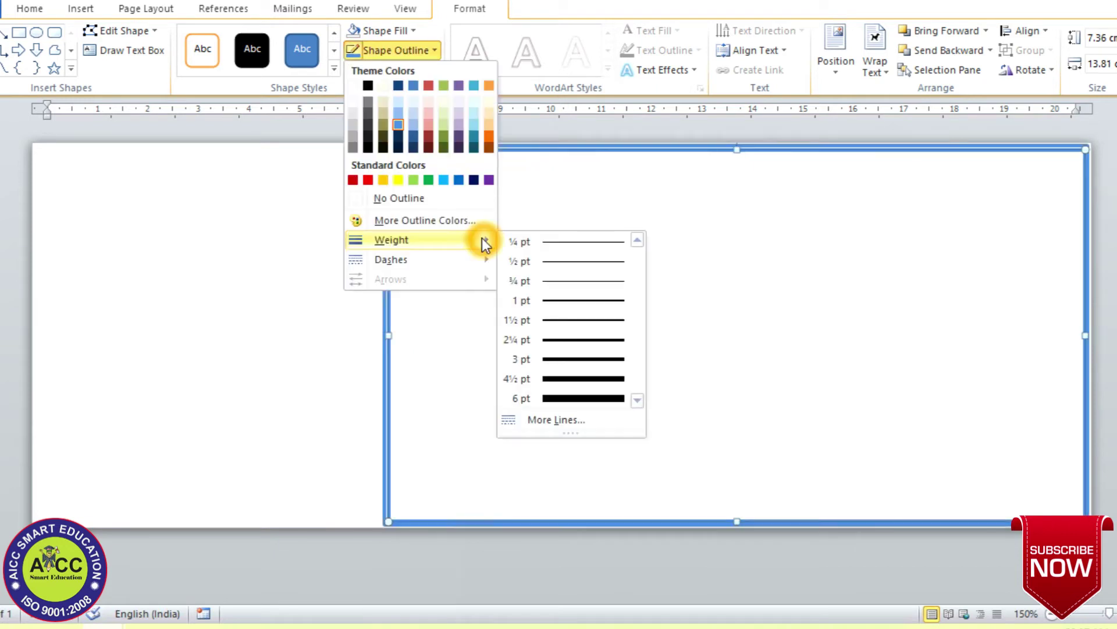
left_click(567, 283)
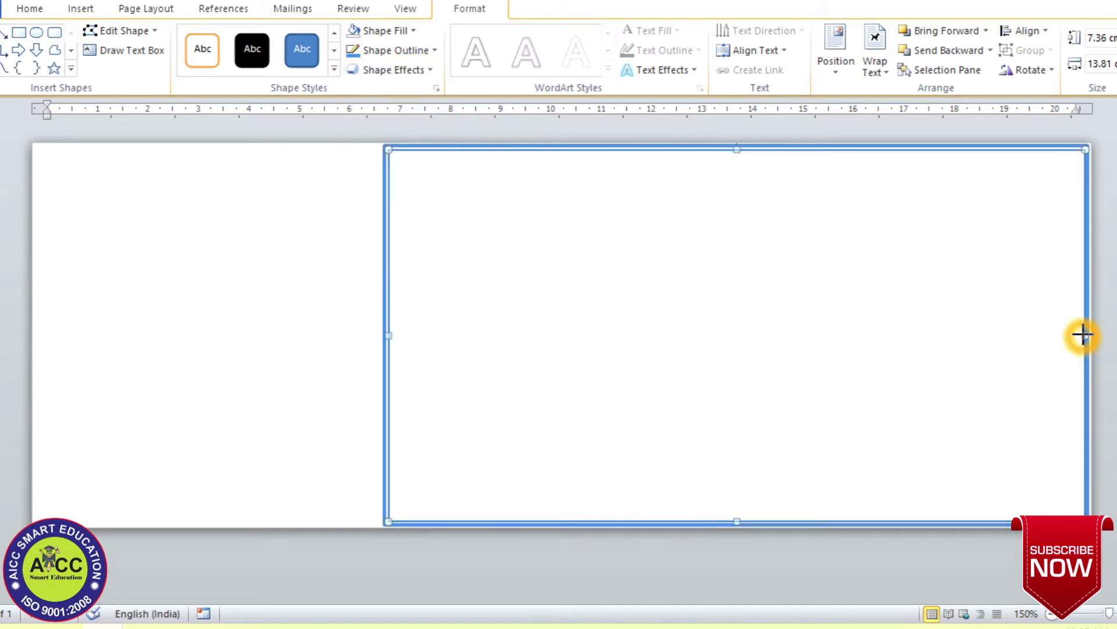
key("Escape")
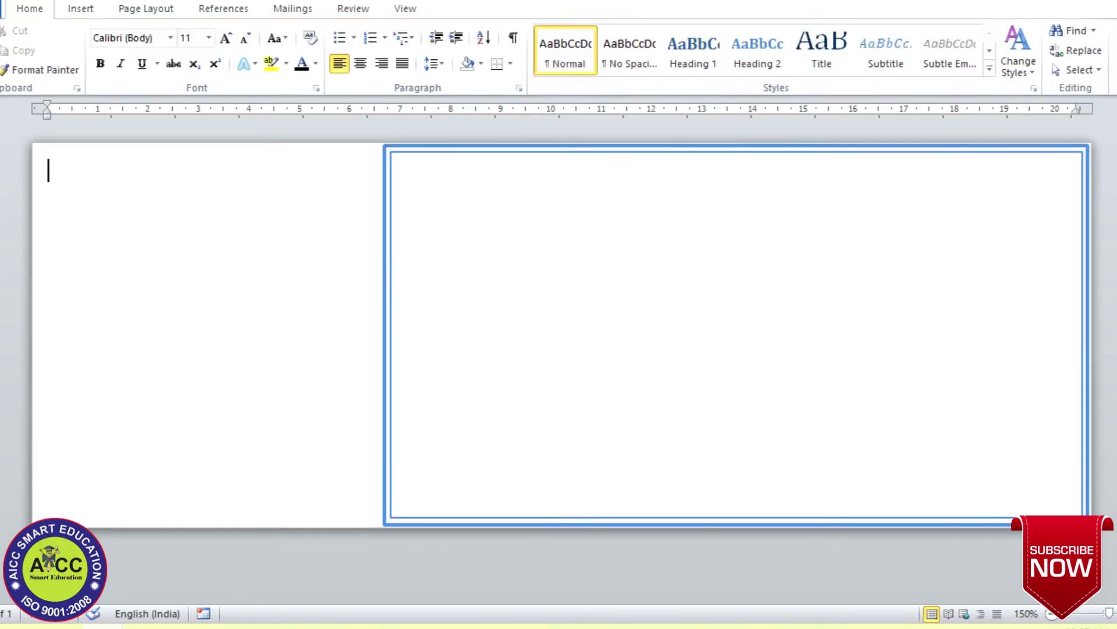
left_click(364, 148)
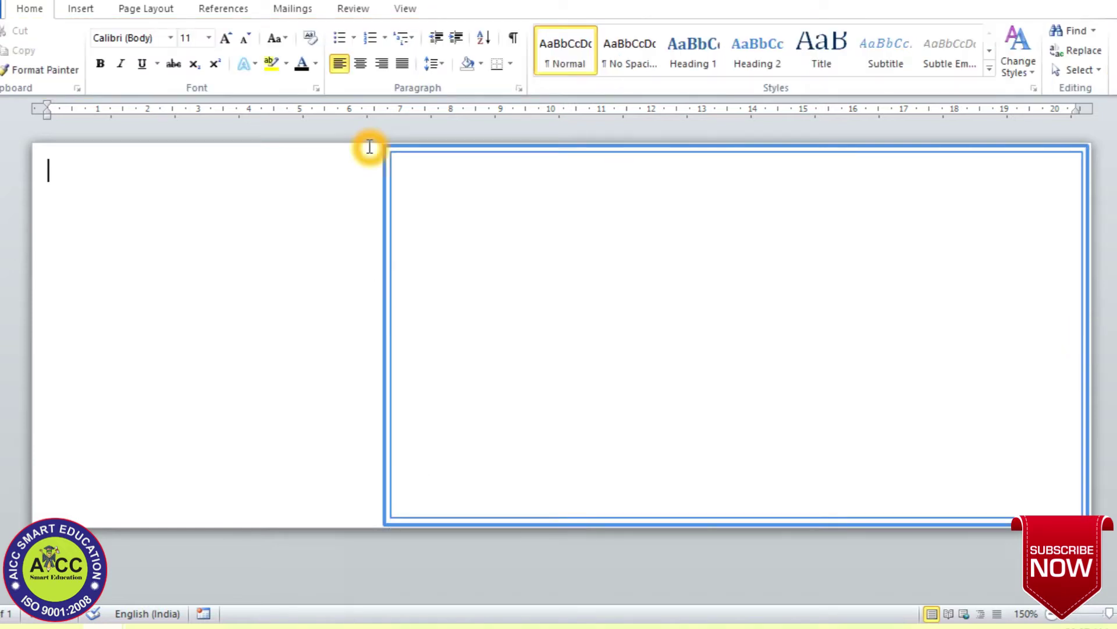
left_click(355, 127)
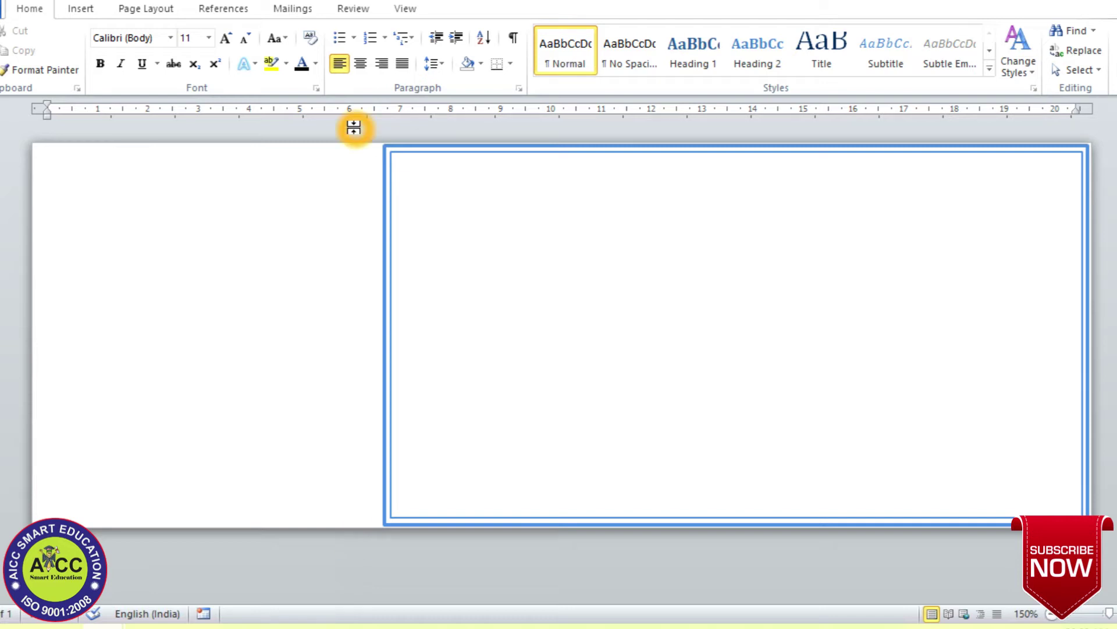
Draw a straight vertical line from the page top to bottom, left of the rectangle.
left_click(87, 9)
left_click(213, 51)
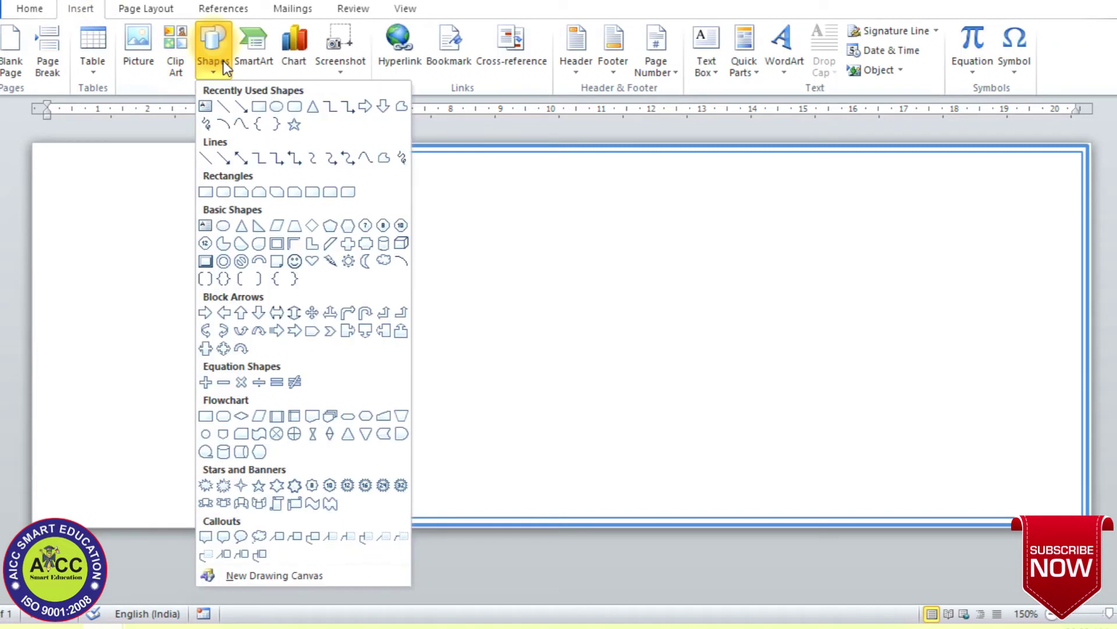
left_click(224, 110)
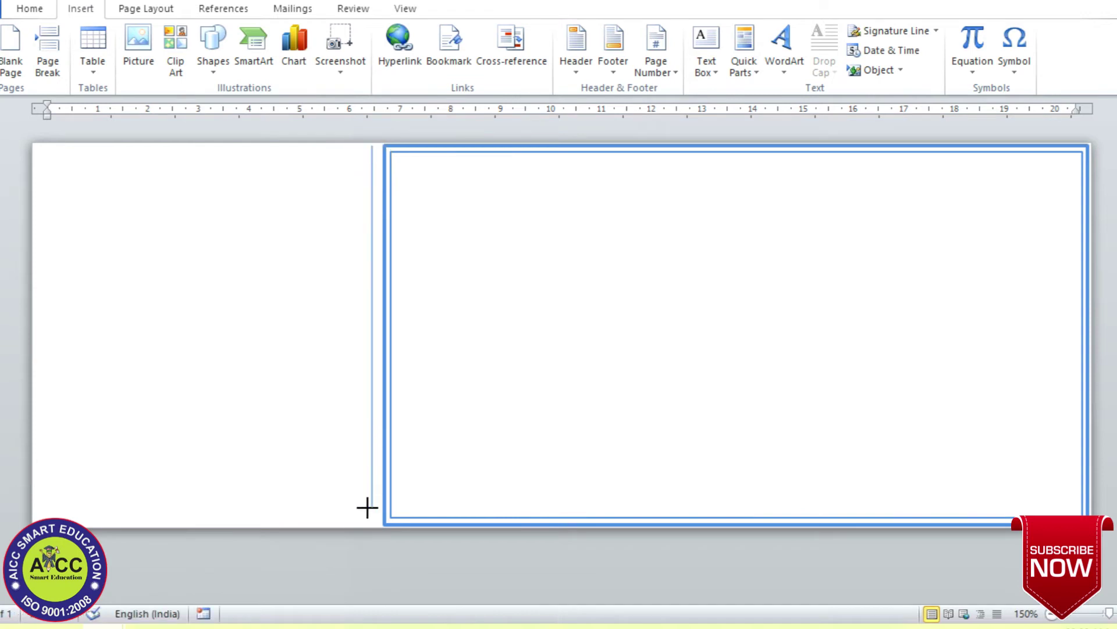
left_click_drag(369, 145, 373, 524)
Make the divider line black with a round-dot dash style.
left_click(374, 51)
left_click(367, 85)
left_click(395, 50)
left_click(568, 275)
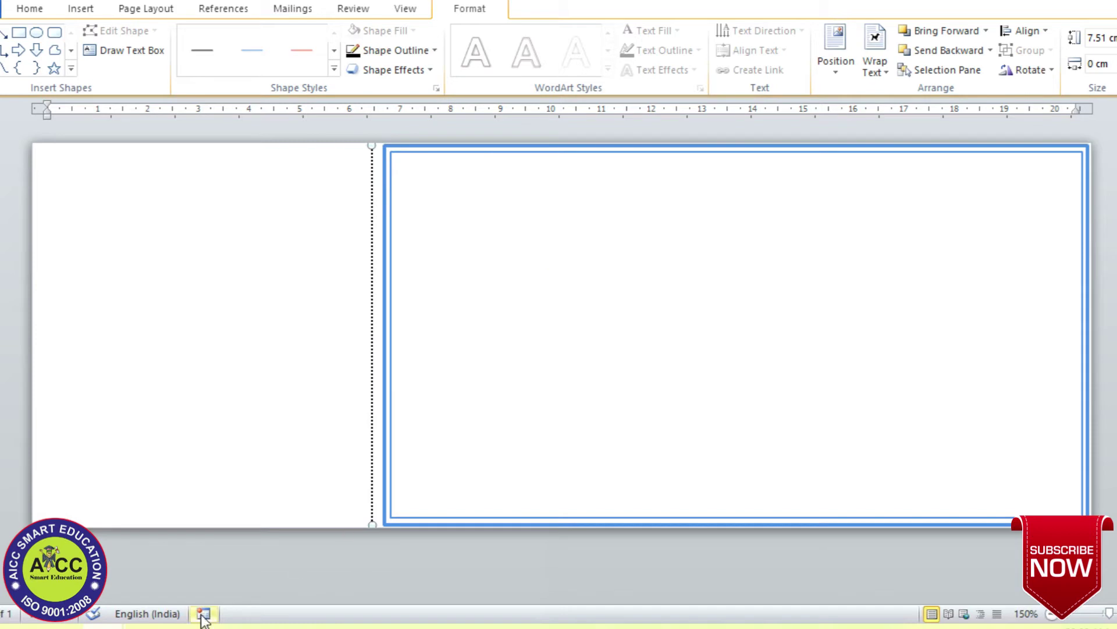
left_click(687, 186)
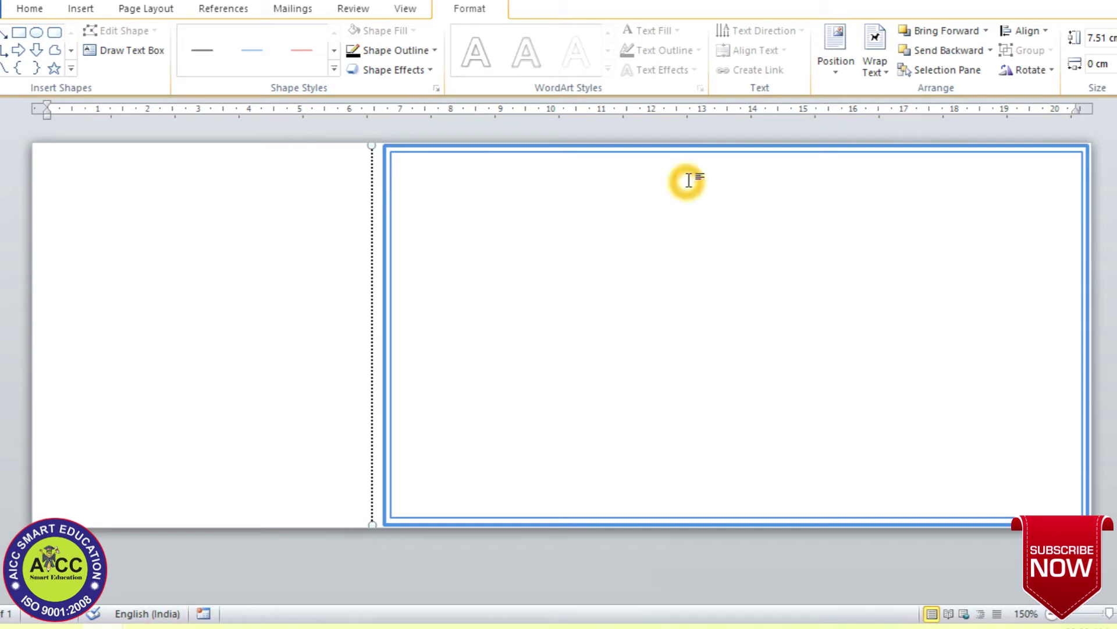
left_click(86, 309)
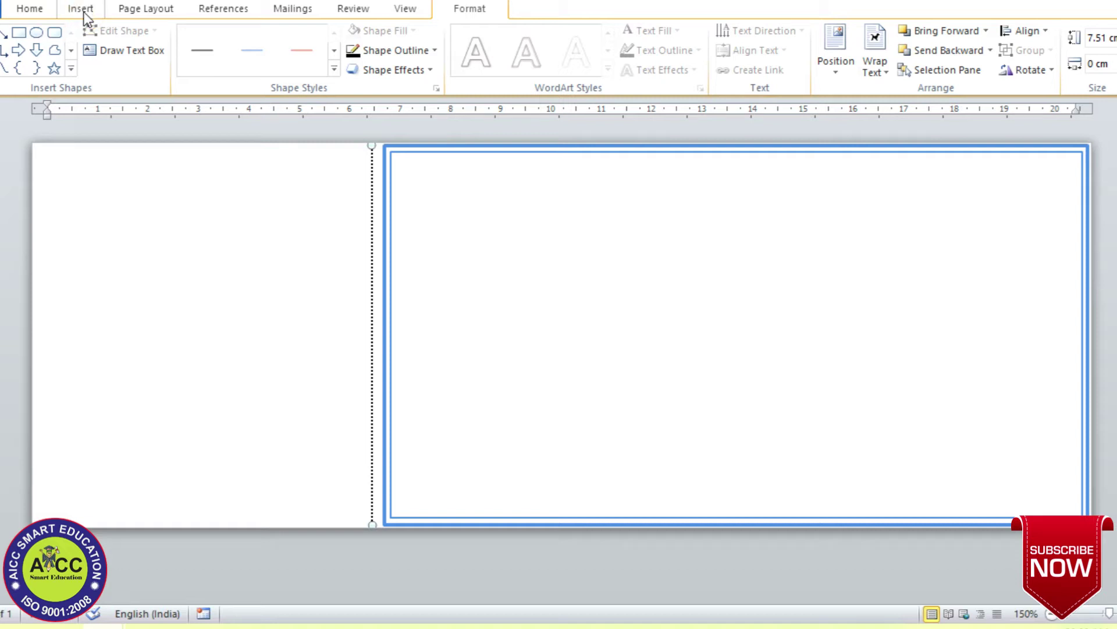
Draw a text box near the rectangle's top and type MONEY RECEIPT.
left_click(482, 14)
left_click_drag(636, 163, 899, 239)
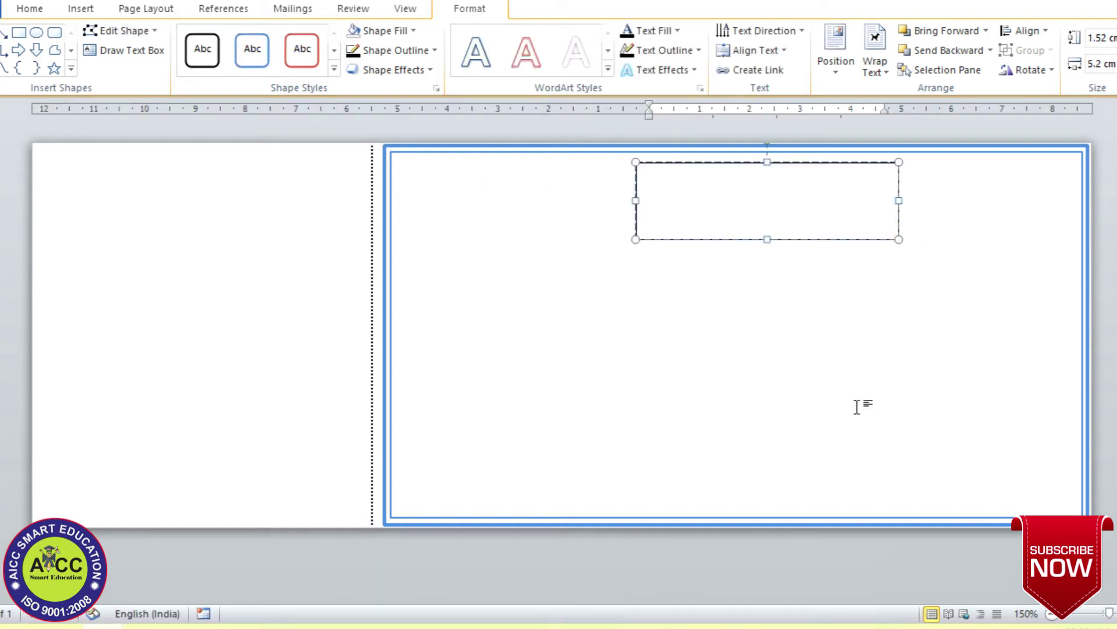
type("MONEY RECEIPT")
Format the MONEY RECEIPT title as bold 16 pt.
key("ctrl+a")
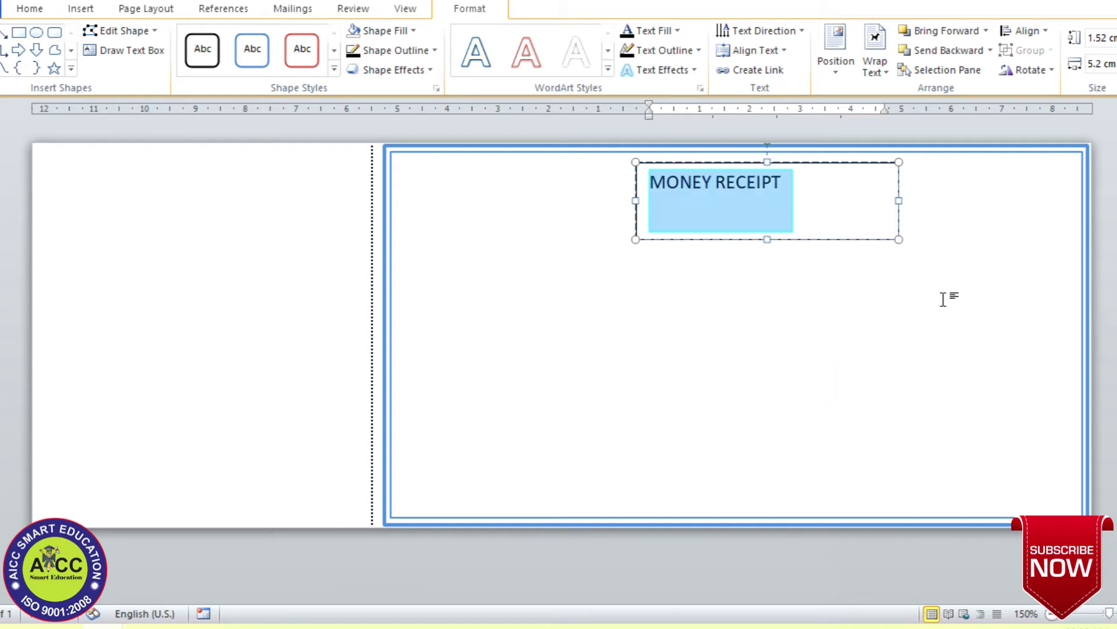
left_click(29, 8)
left_click(209, 38)
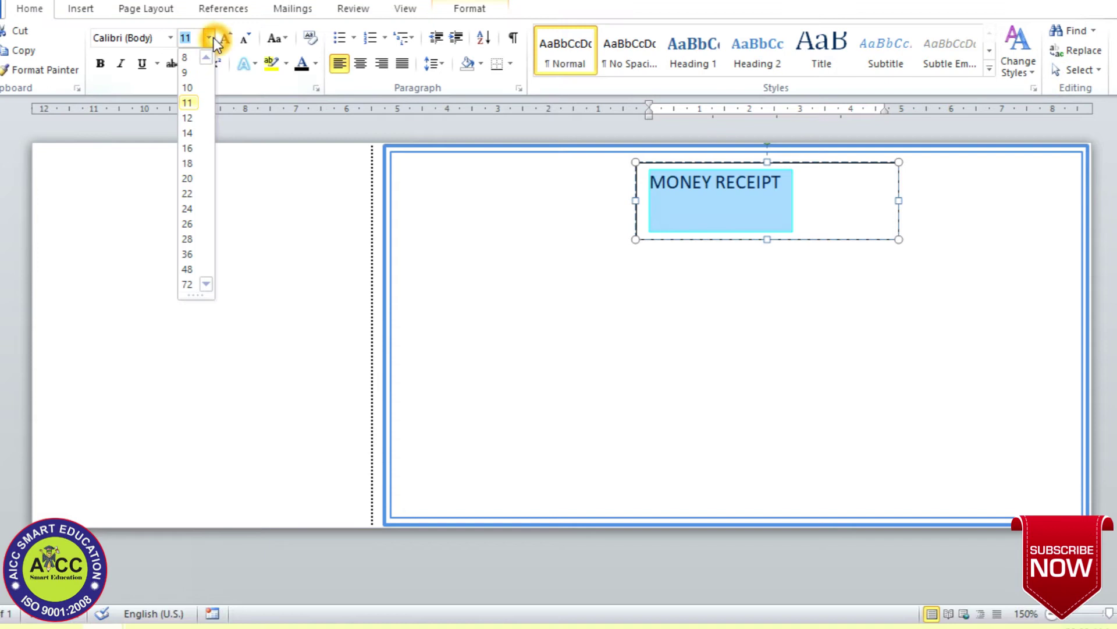
left_click(185, 149)
left_click(100, 63)
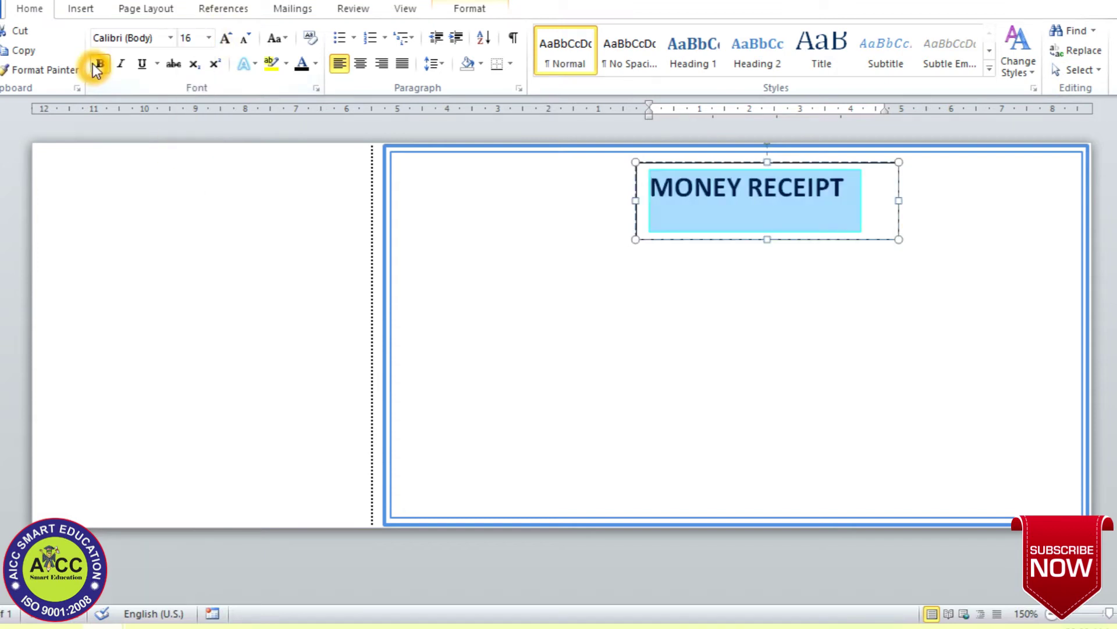
left_click(170, 38)
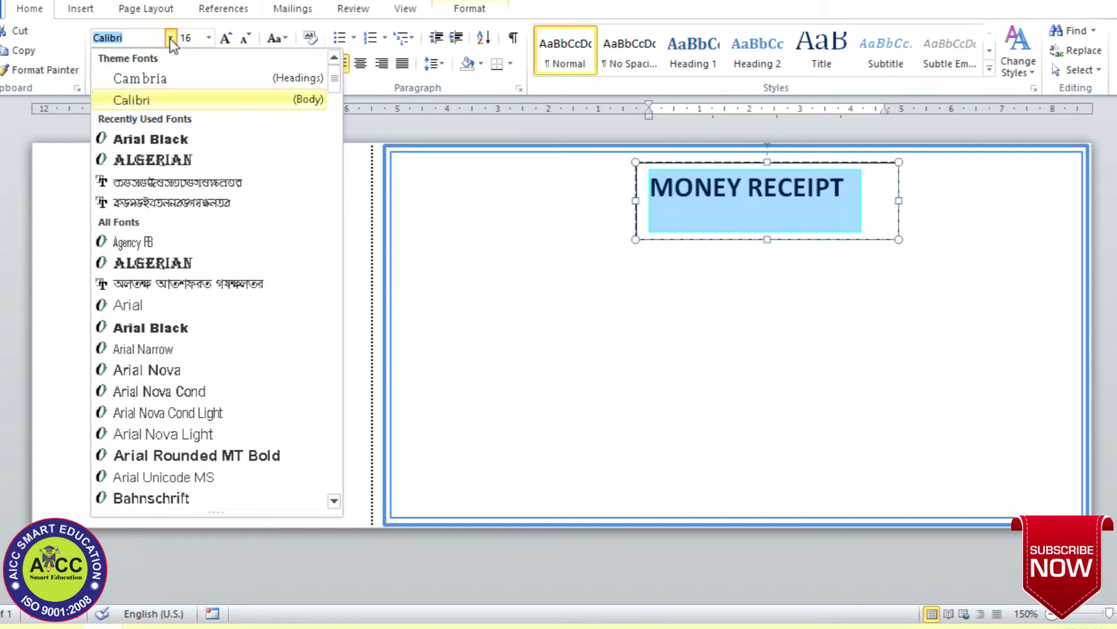
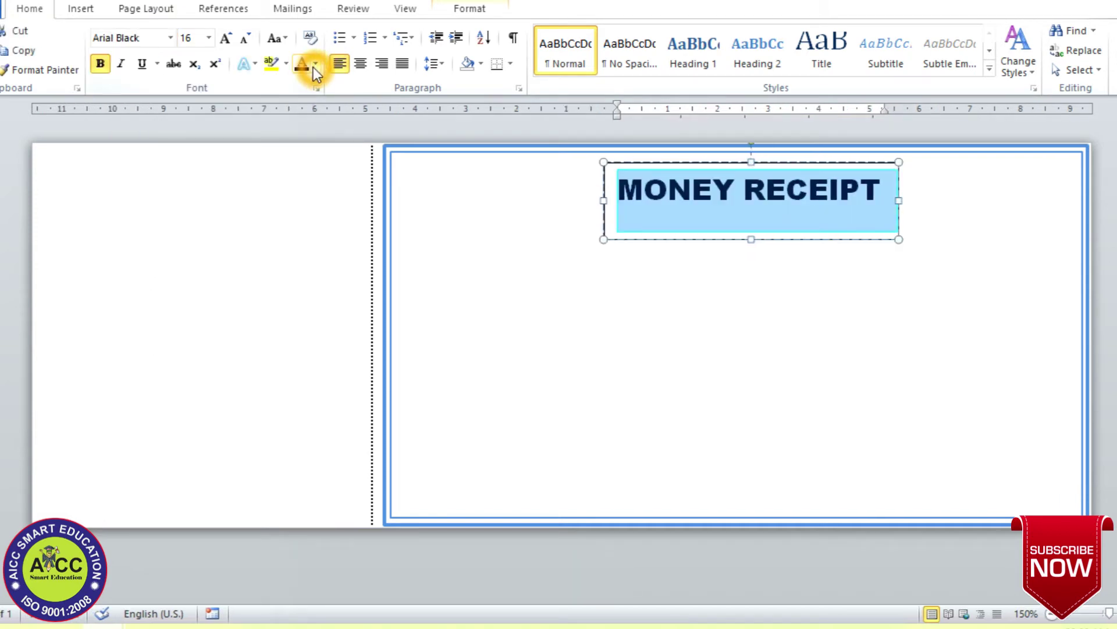
Colour the MONEY RECEIPT title text blue.
left_click(314, 65)
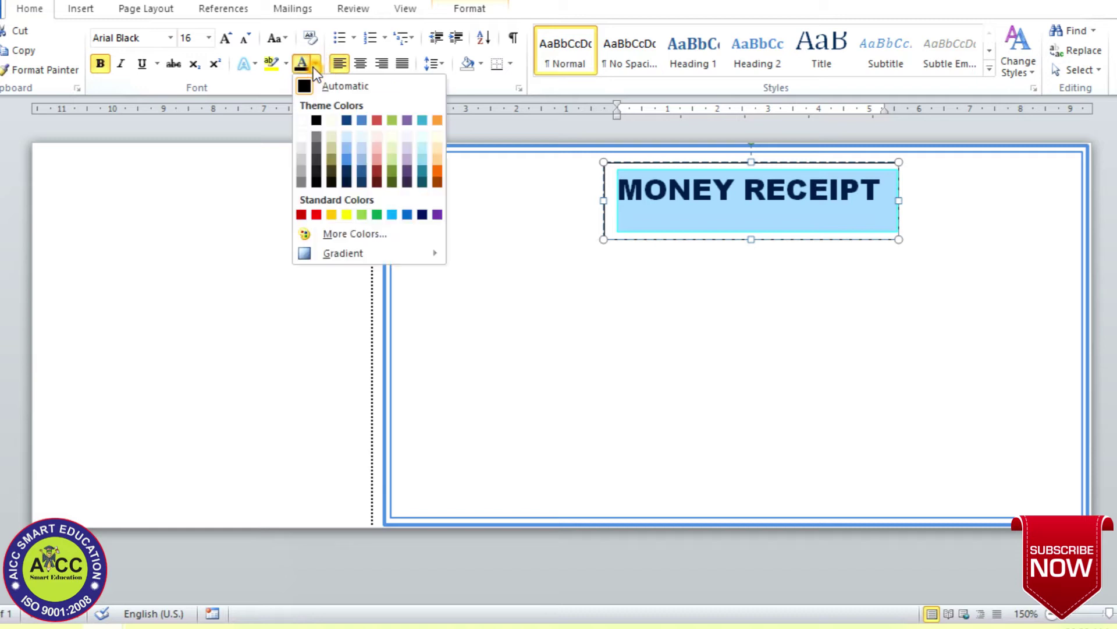
left_click(347, 159)
left_click(773, 204)
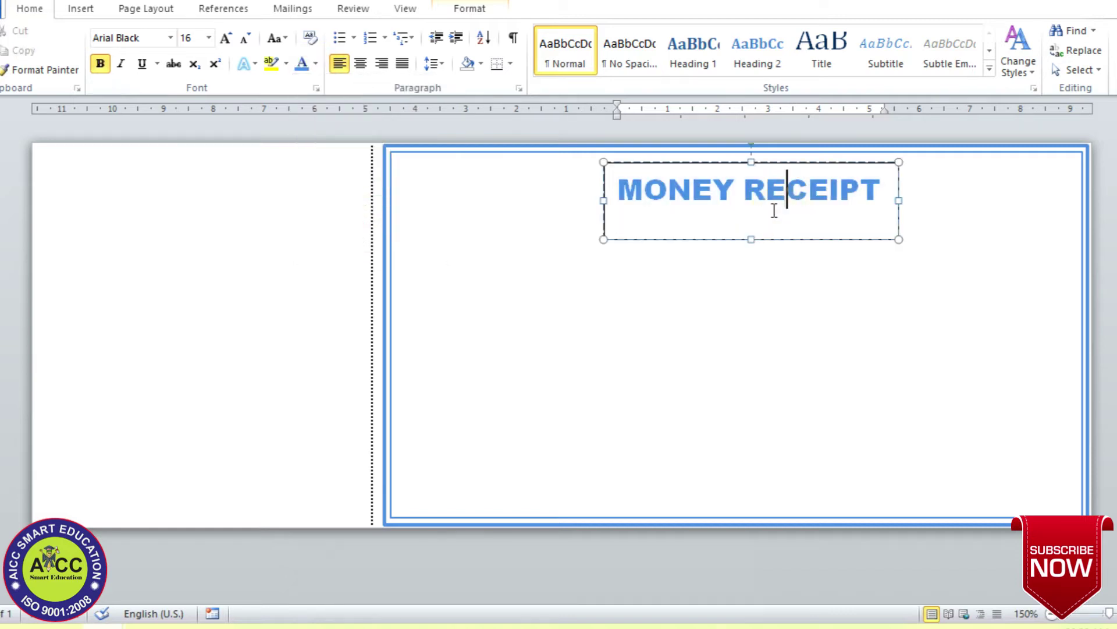
left_click(580, 245)
left_click(748, 190)
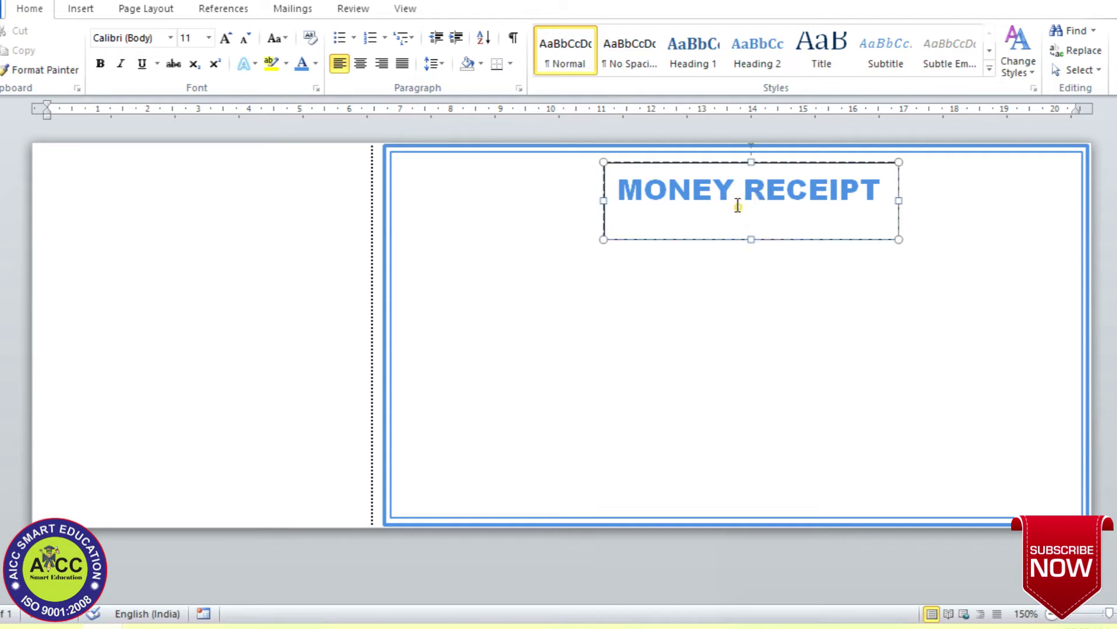
left_click(678, 283)
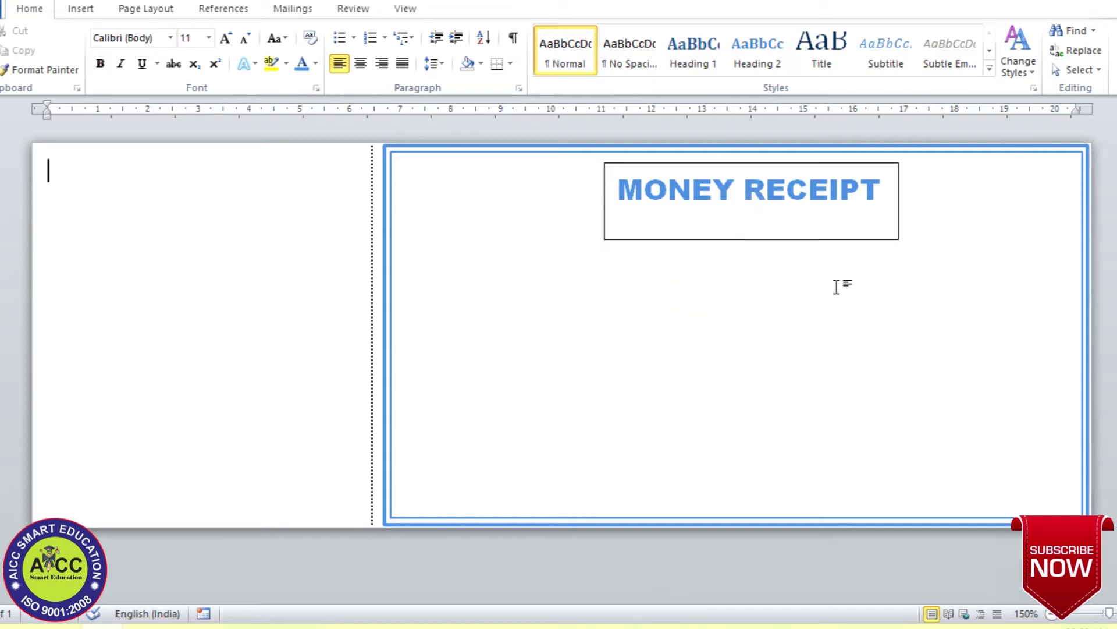
Give the title text box No Outline and No Fill.
left_click(714, 195)
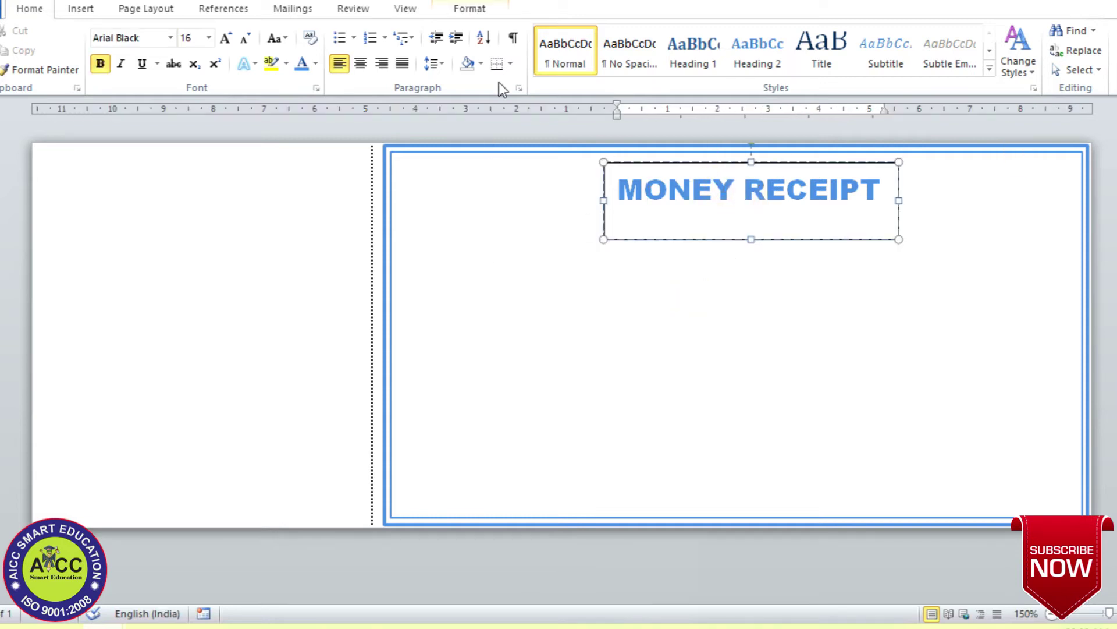
left_click(472, 9)
left_click(382, 51)
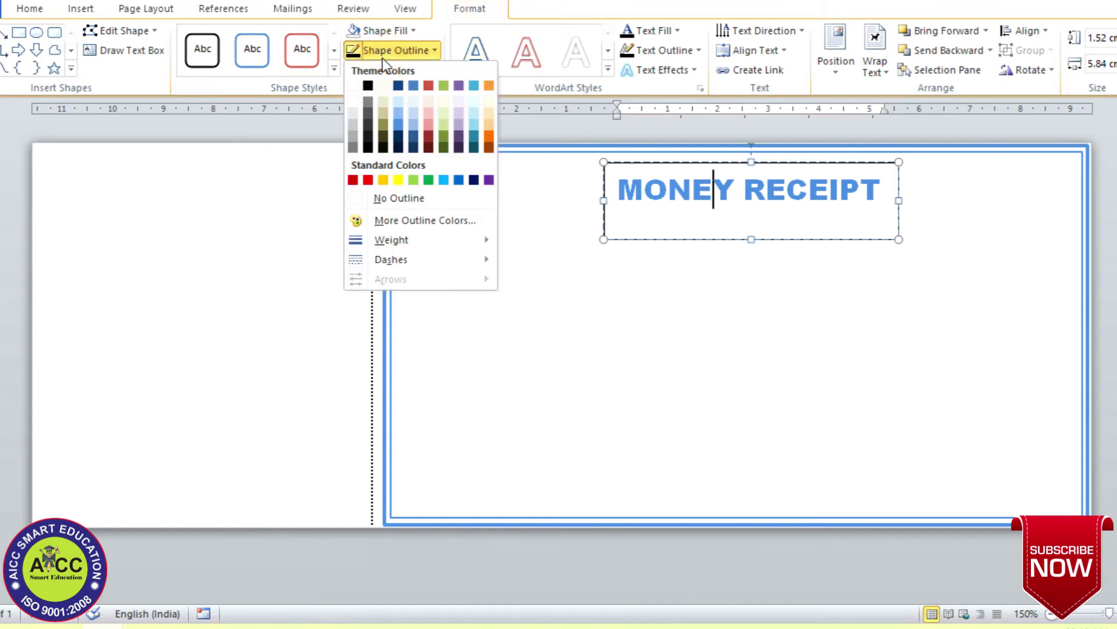
left_click(384, 199)
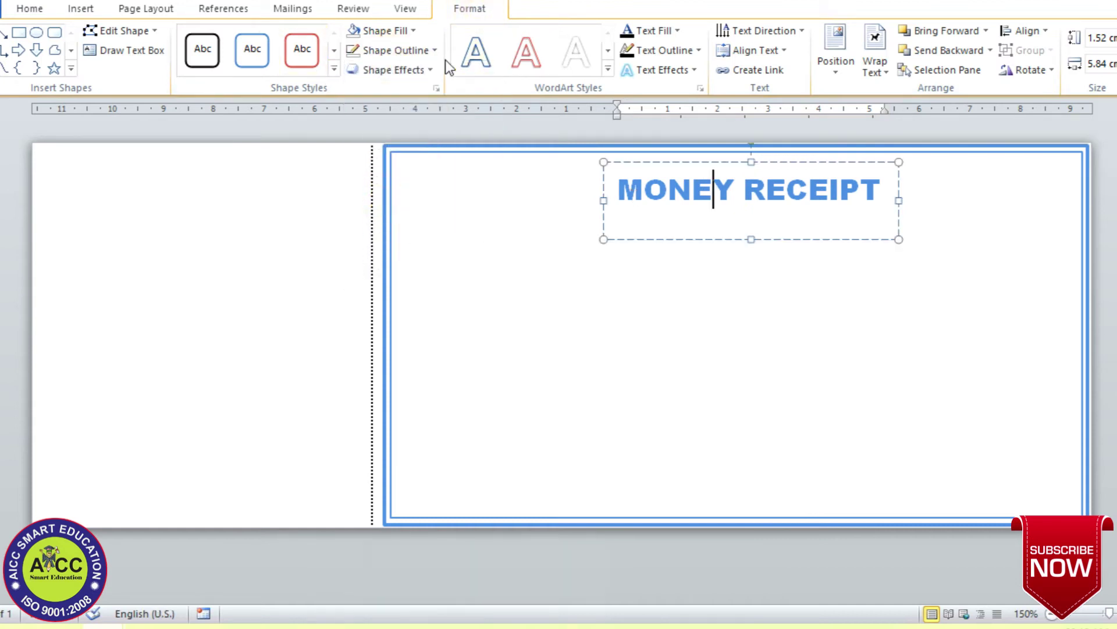
left_click(413, 31)
left_click(392, 179)
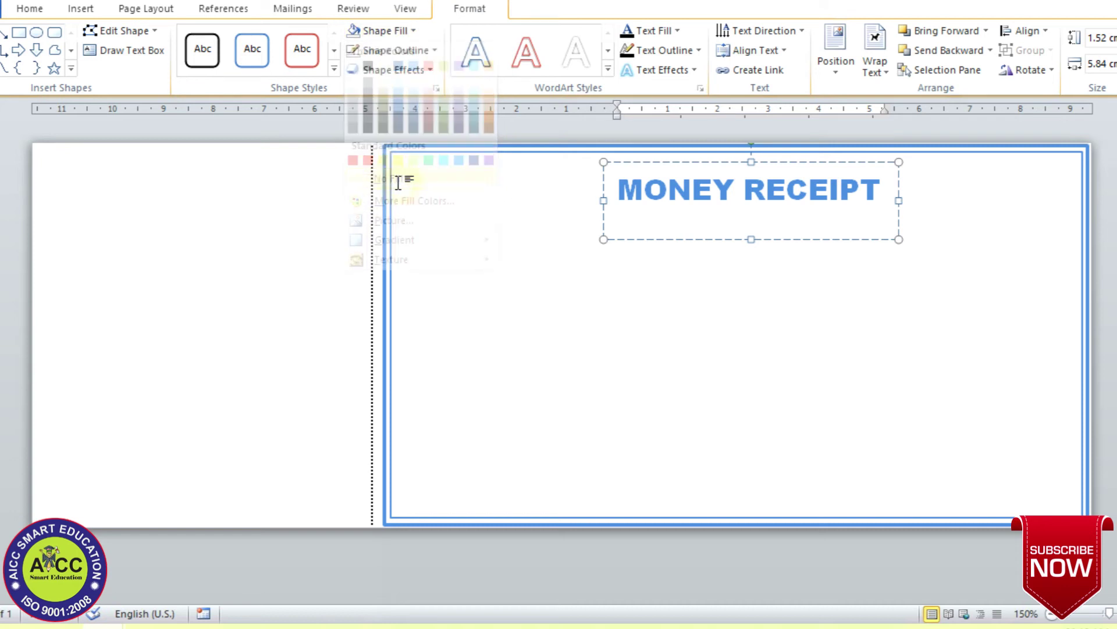
left_click(543, 207)
left_click(789, 198)
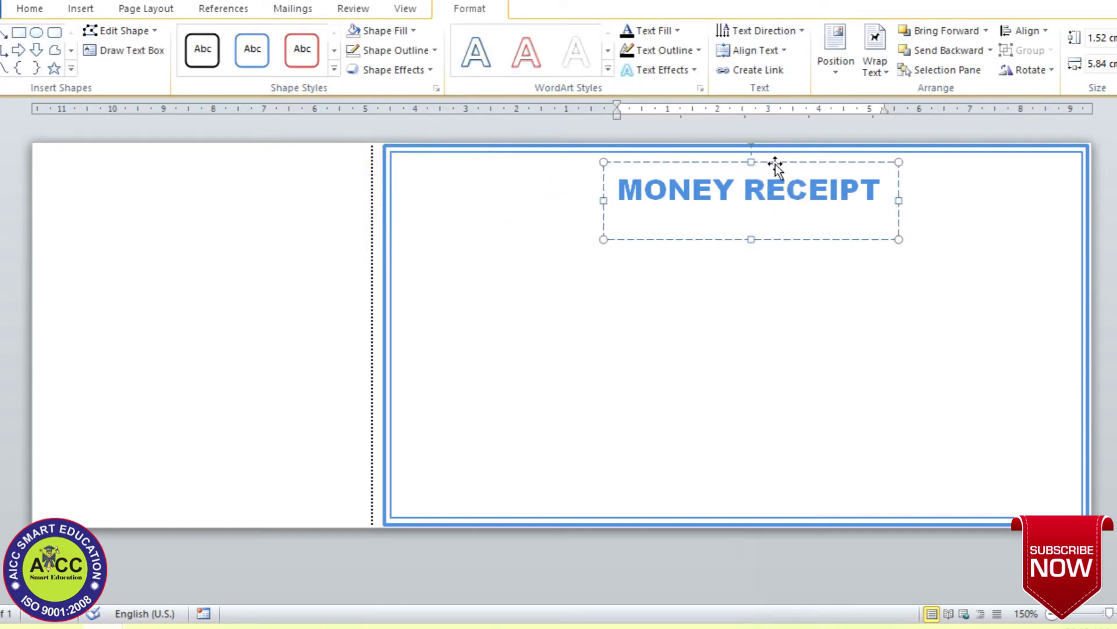
Duplicate the title box with Ctrl+D and place the copy atop the left counterfoil.
left_click(775, 162)
key("ctrl+d")
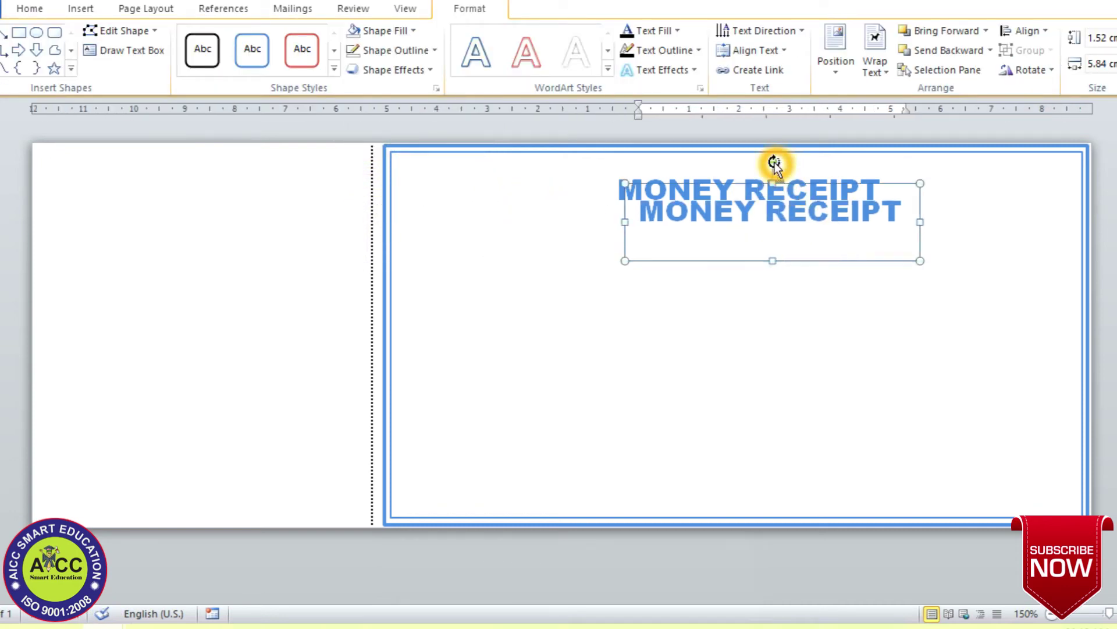
left_click_drag(674, 182, 99, 153)
left_click(279, 187)
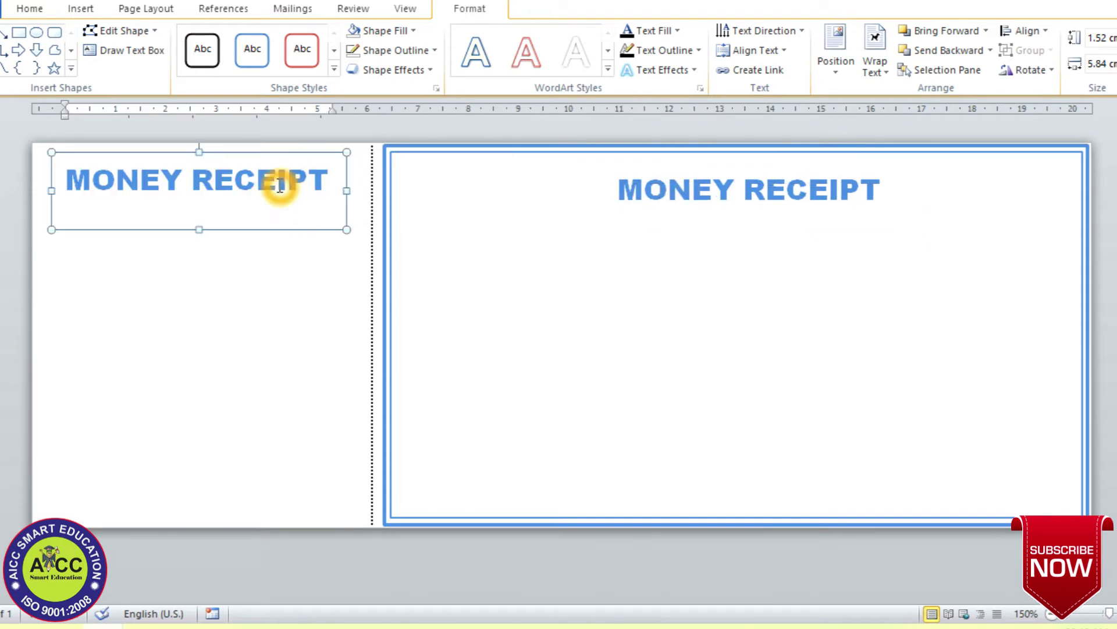
left_click(224, 180)
key("ctrl+a")
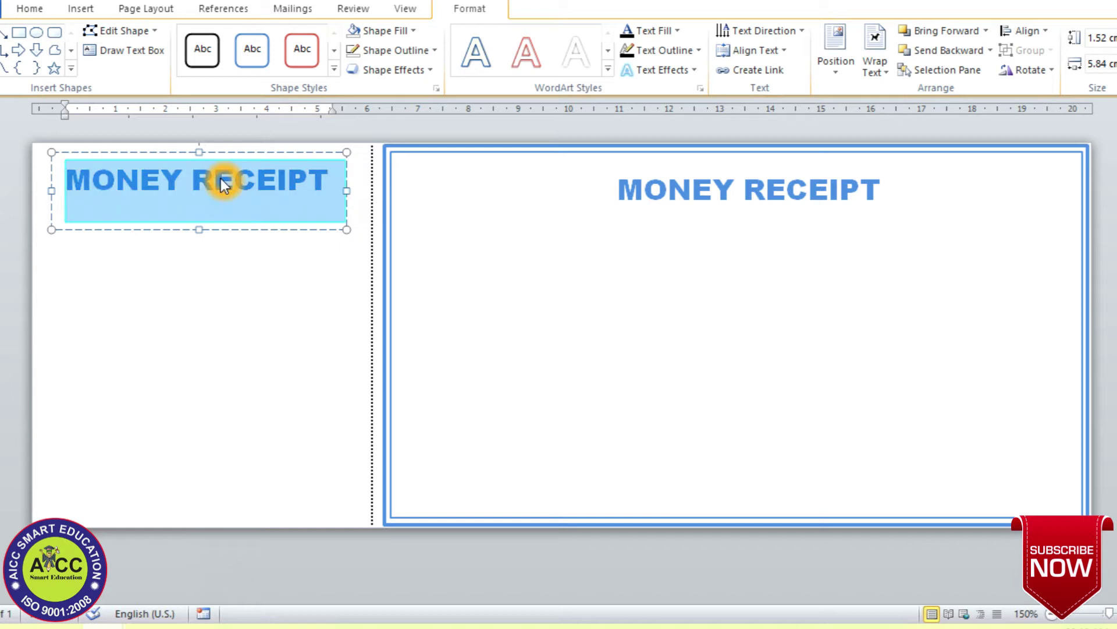
Shrink the counterfoil's MONEY RECEIPT title to 12 pt.
left_click(30, 8)
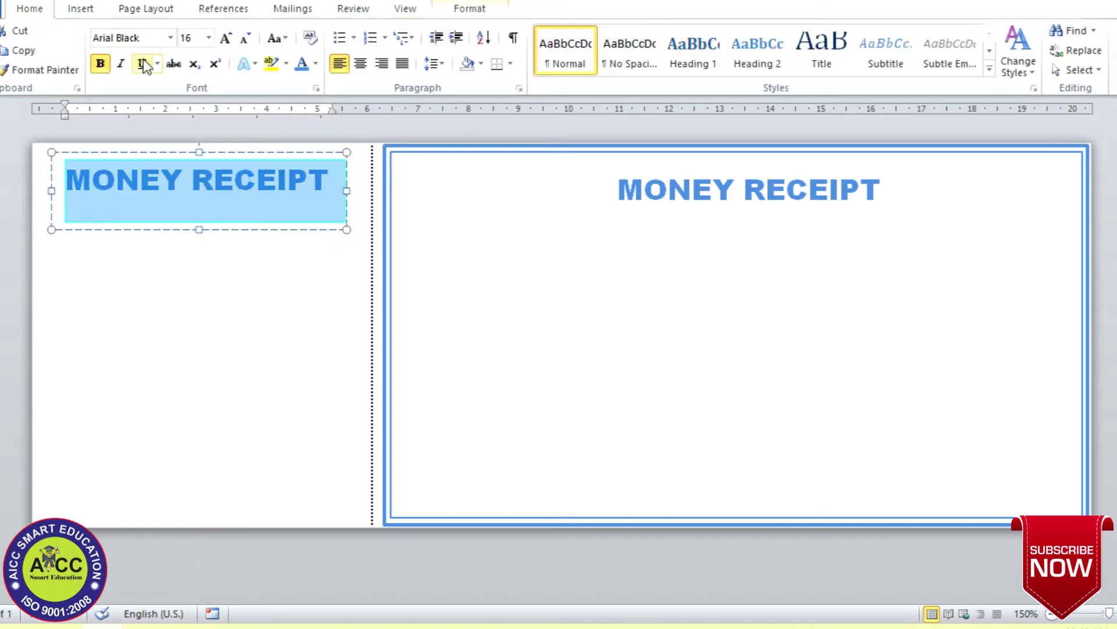
left_click(207, 38)
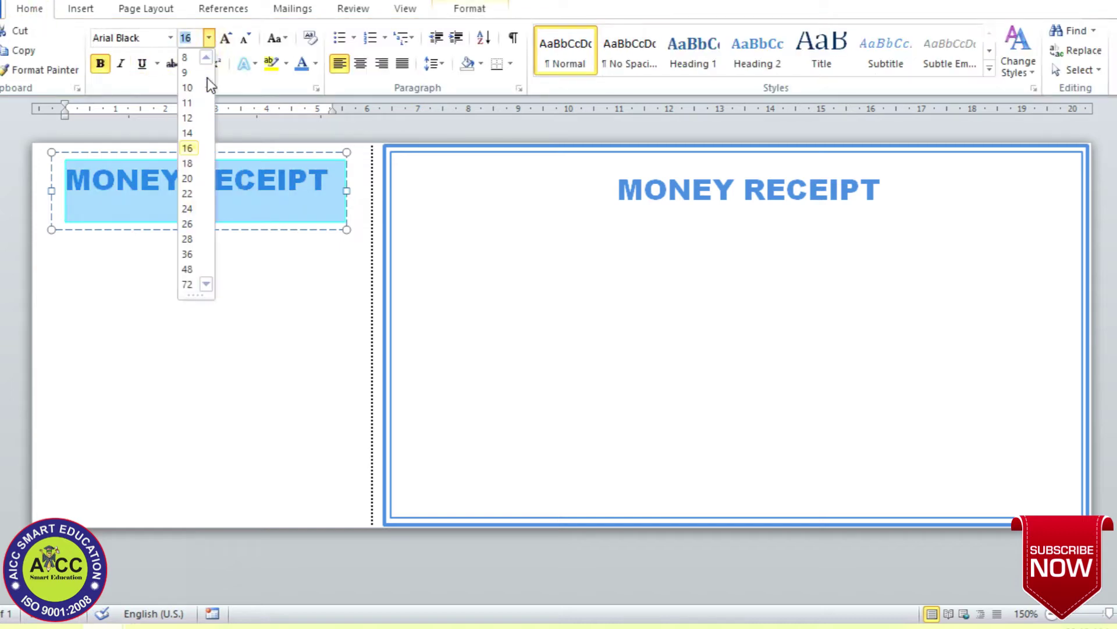
left_click(191, 122)
left_click(45, 192)
left_click(59, 197)
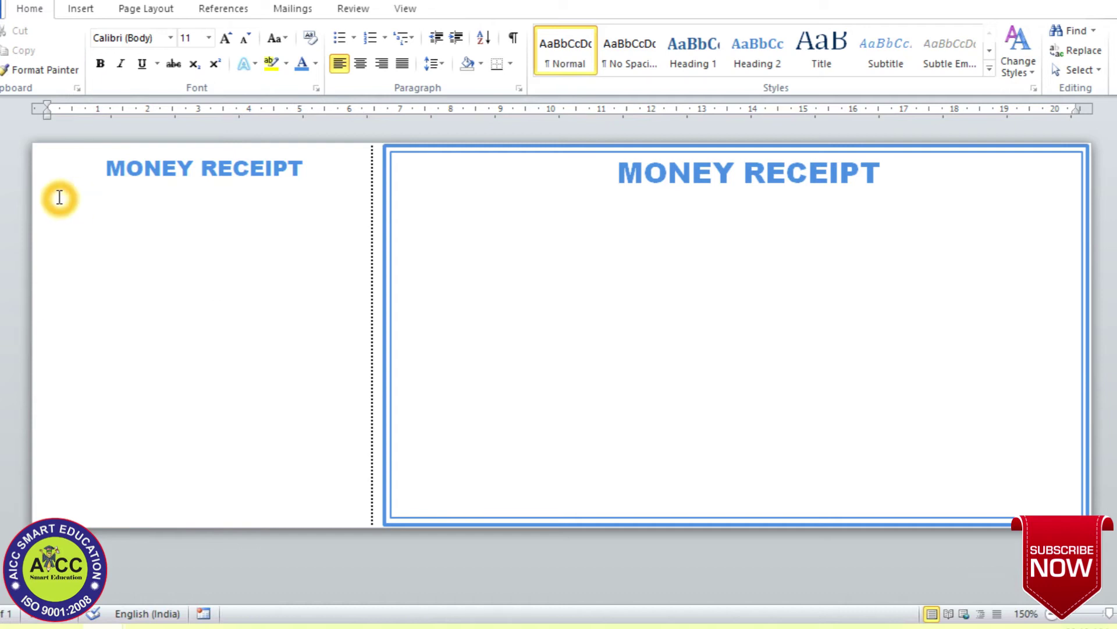
left_click(324, 197)
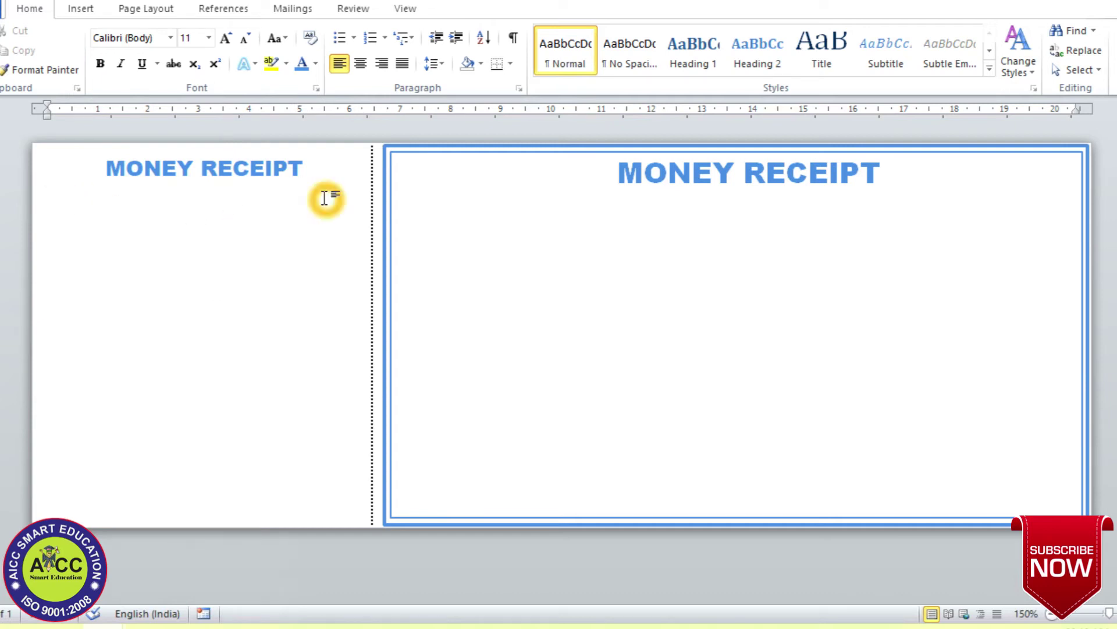
left_click(256, 232)
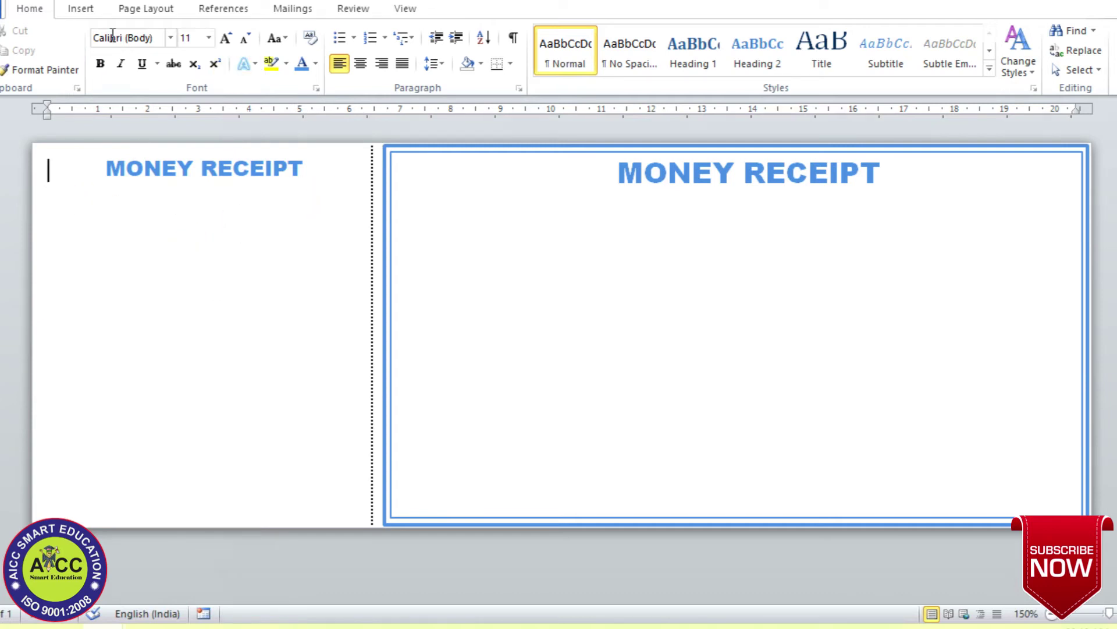
left_click(81, 9)
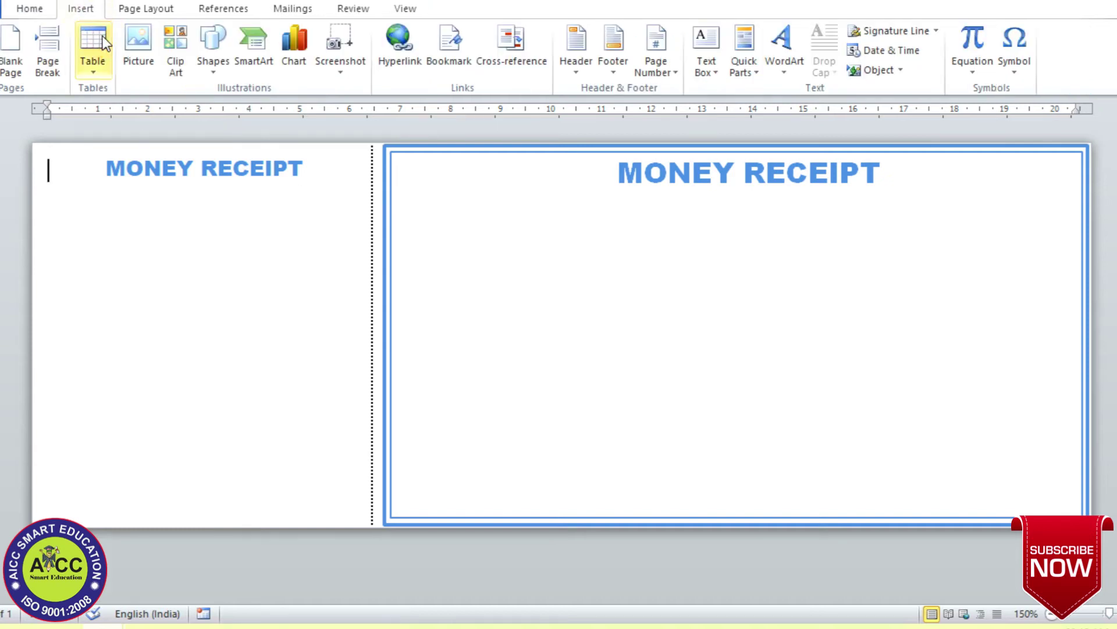
Draw a Sl.No. text box on the counterfoil with 8 pt text.
left_click(213, 50)
left_click(206, 107)
type("Sl No")
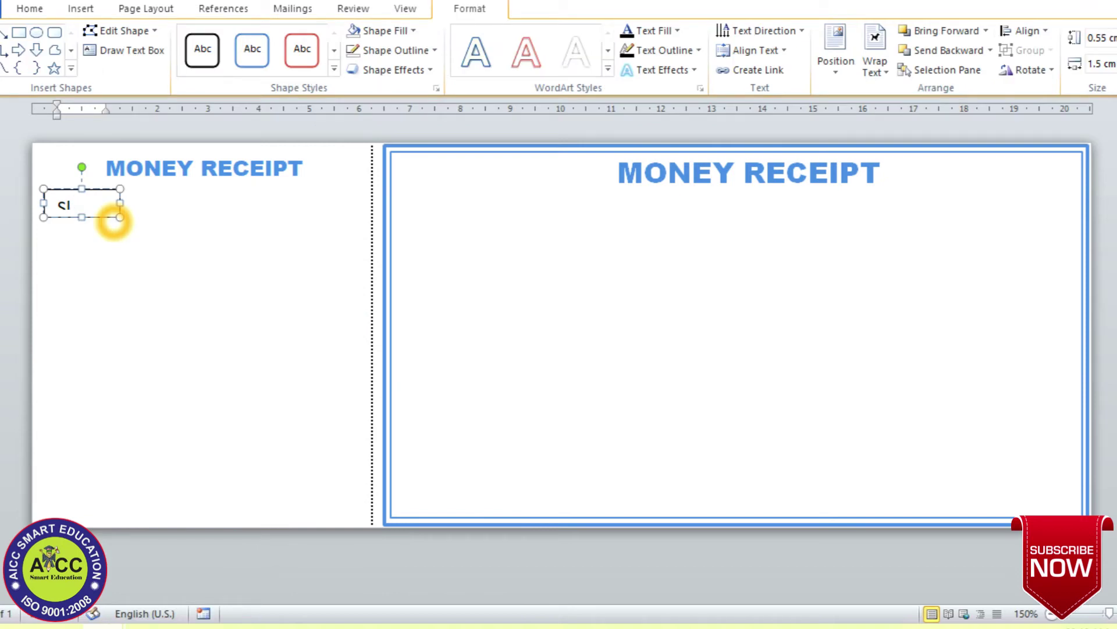
key("ctrl+a")
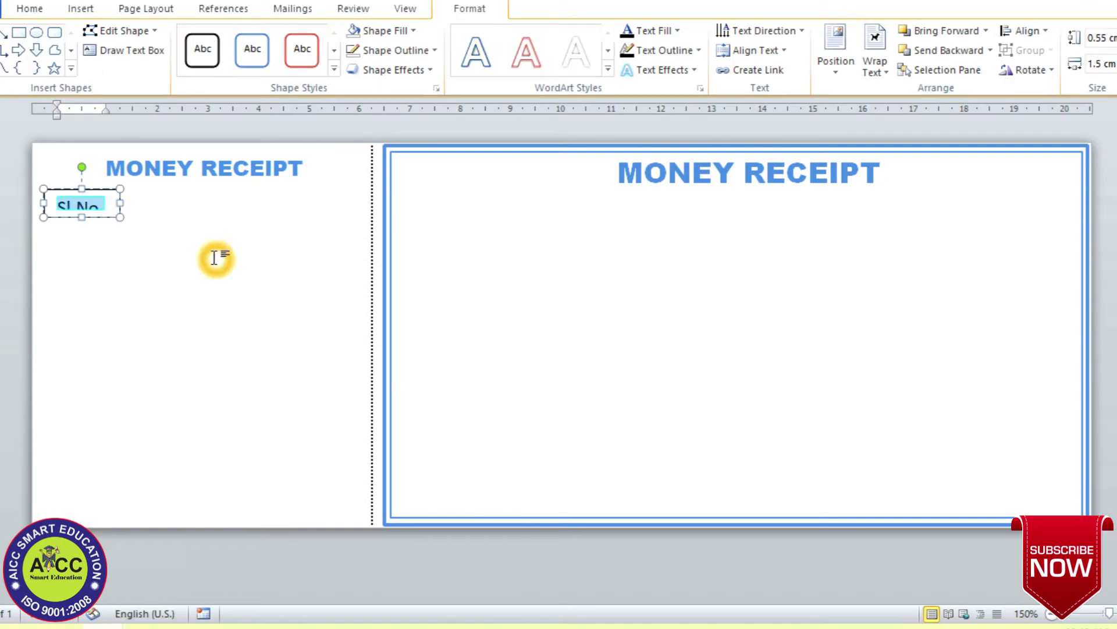
left_click_drag(120, 217, 137, 239)
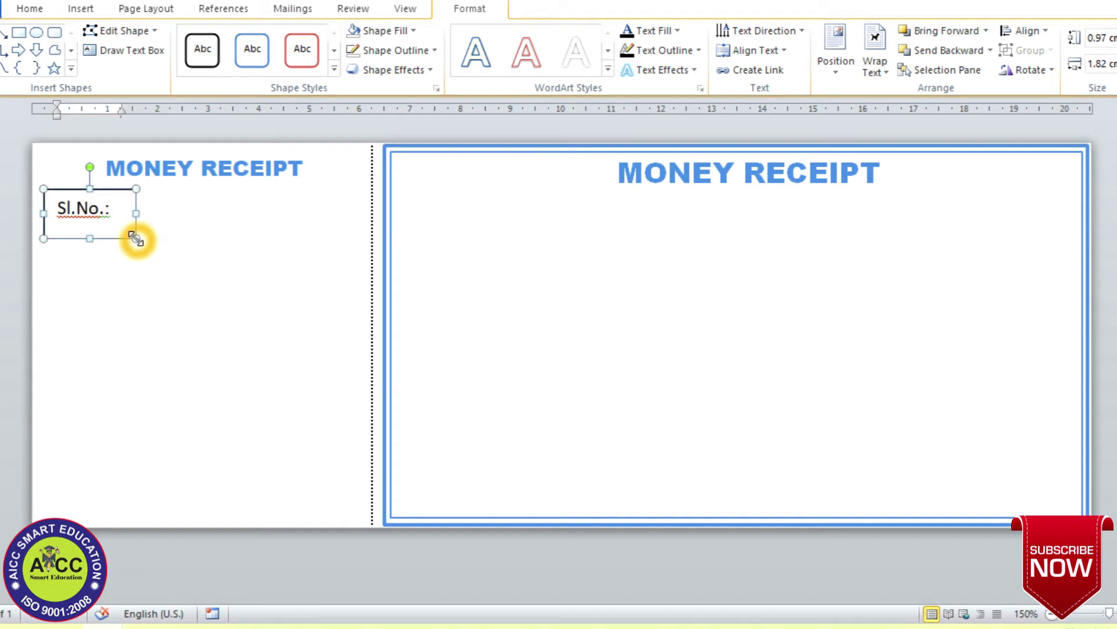
left_click(32, 8)
left_click(226, 38)
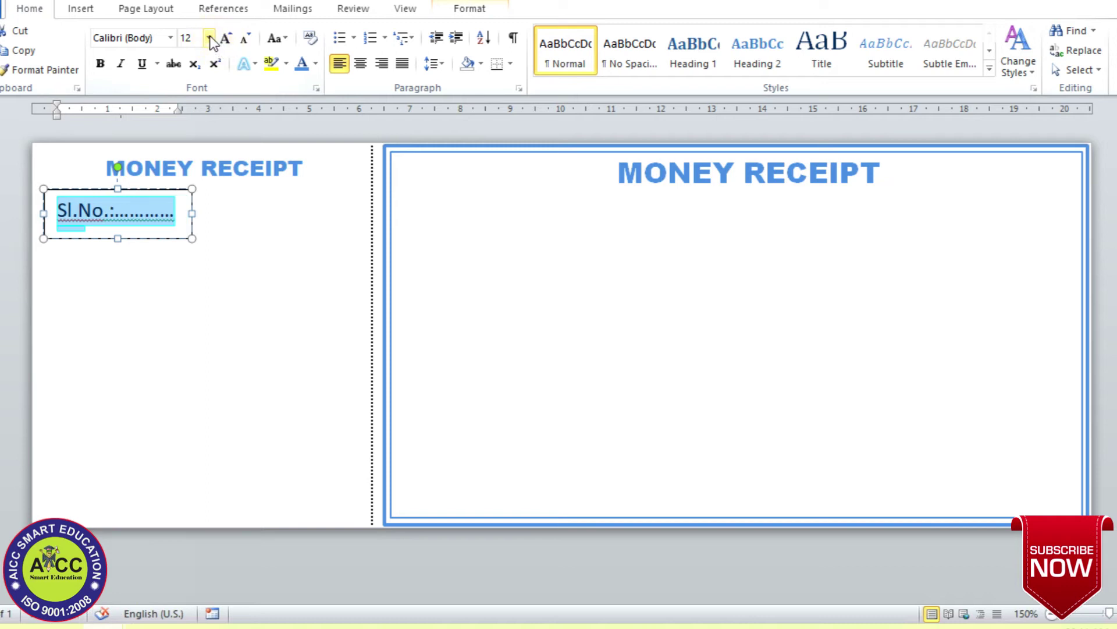
left_click(208, 38)
left_click(187, 61)
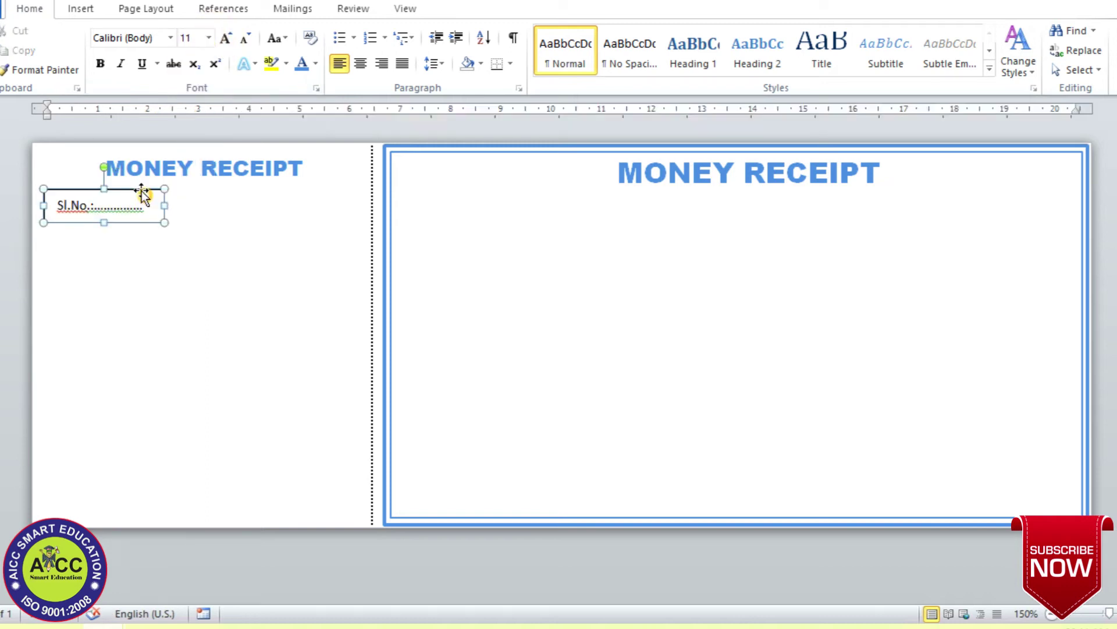
Copy the Sl.No. box to the right and change its label to Date.
key("ctrl+c")
key("ctrl+v")
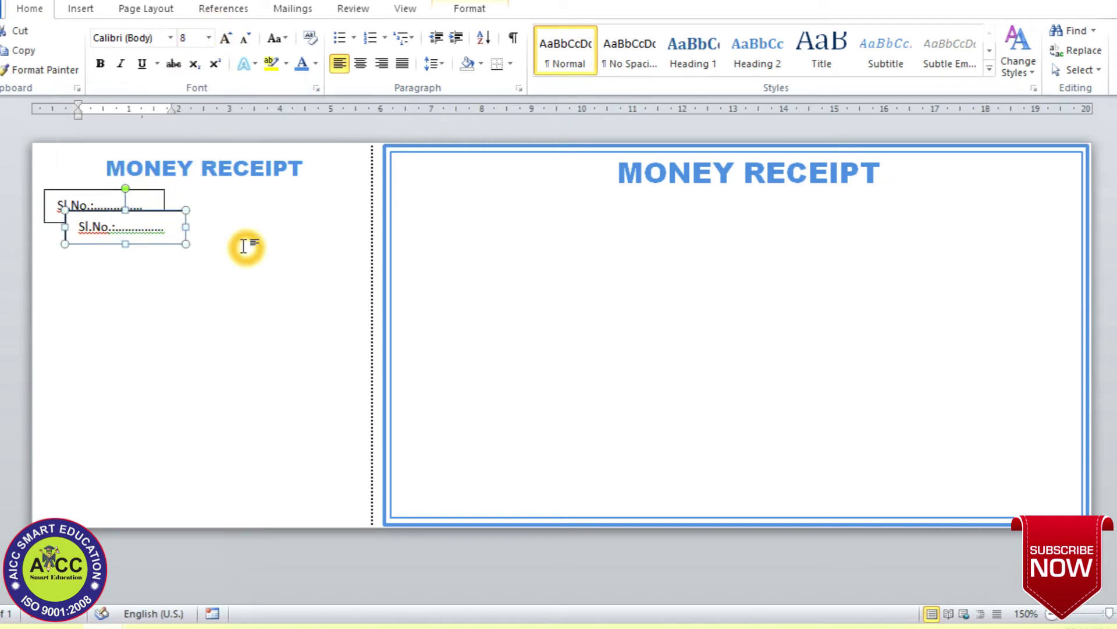
left_click_drag(163, 213, 346, 189)
left_click(288, 205)
key("BackSpace")
key("BackSpace")
type("Date")
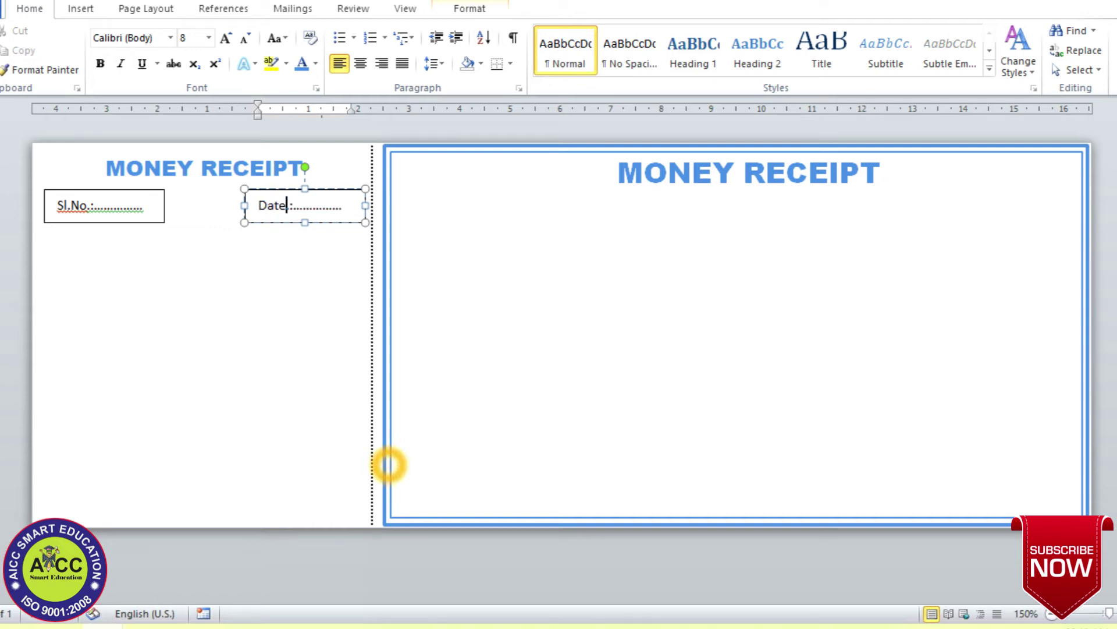
left_click(290, 206)
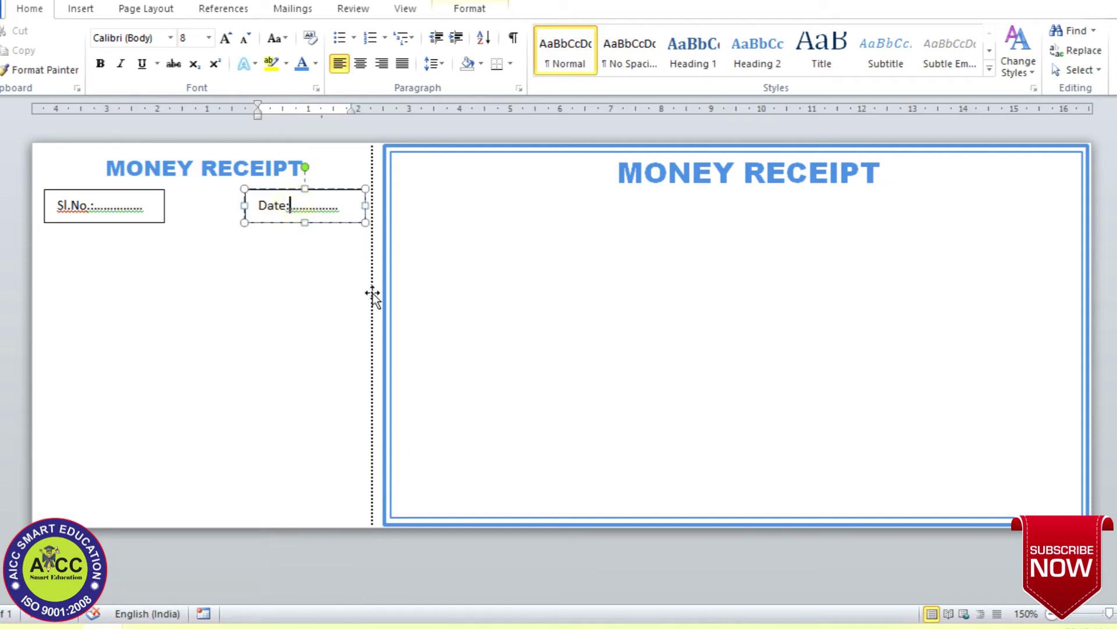
Set No Outline and No Fill on both the Date and Sl.No. boxes.
left_click(469, 10)
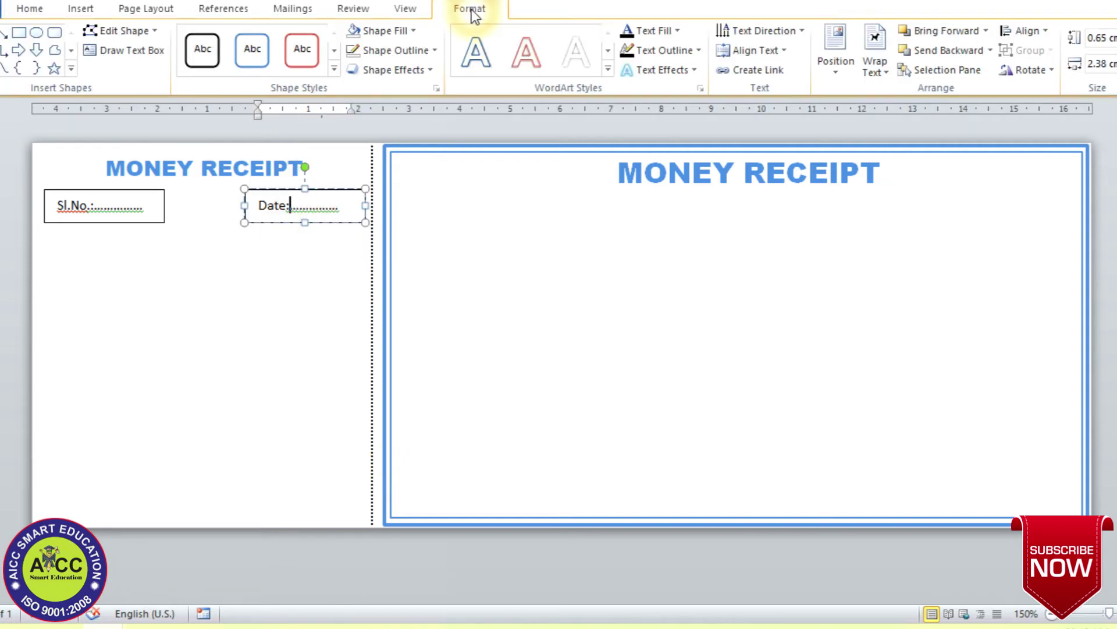
left_click(402, 49)
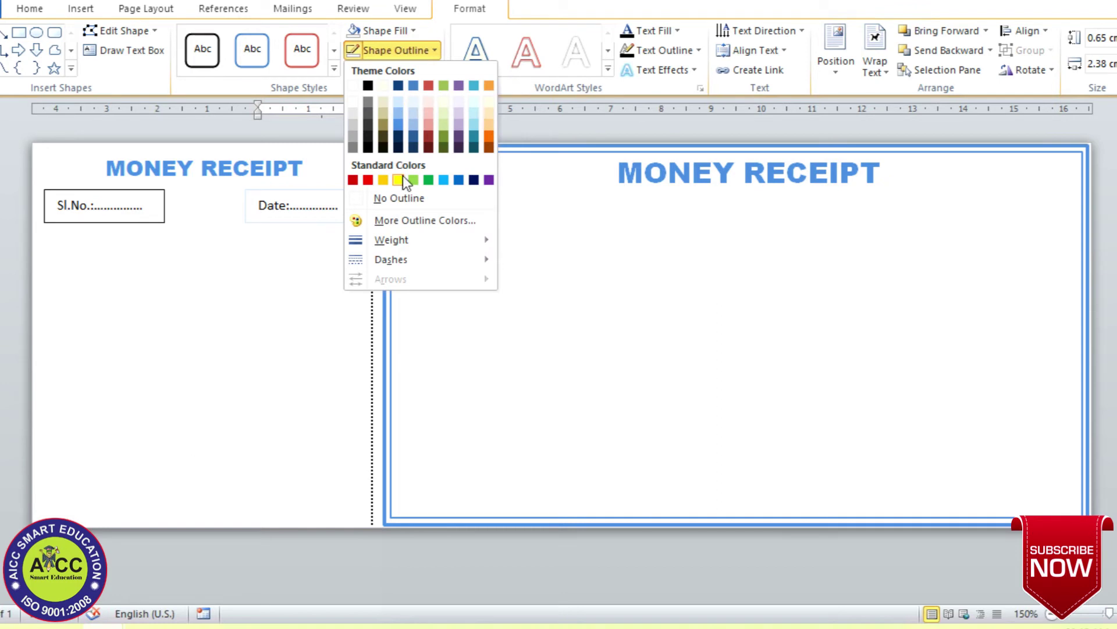
left_click(399, 198)
left_click(399, 30)
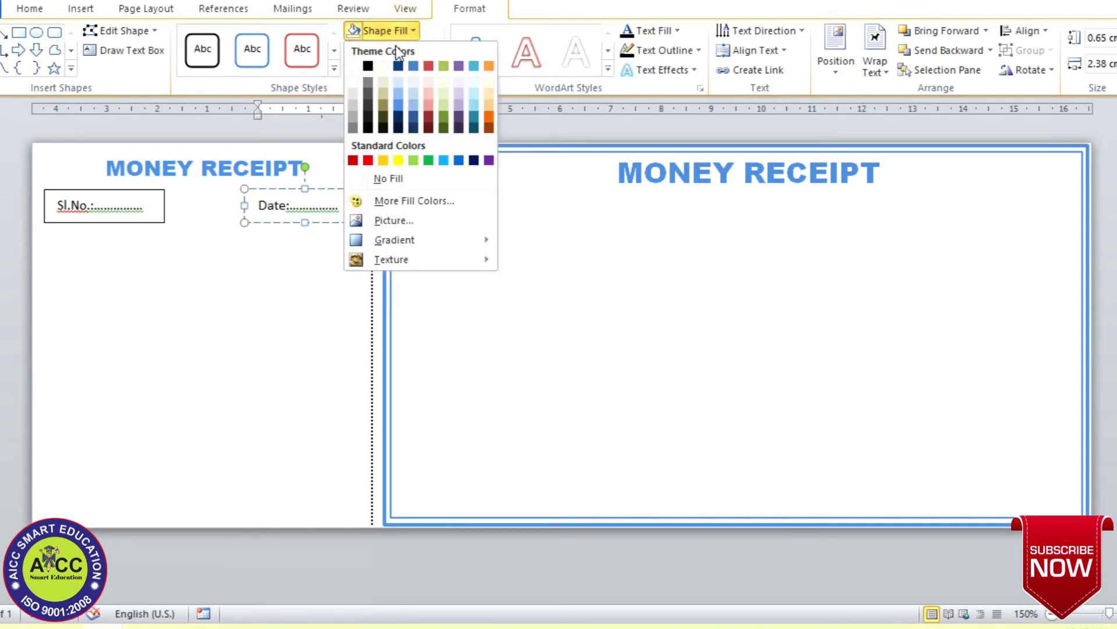
left_click(410, 177)
left_click(129, 208)
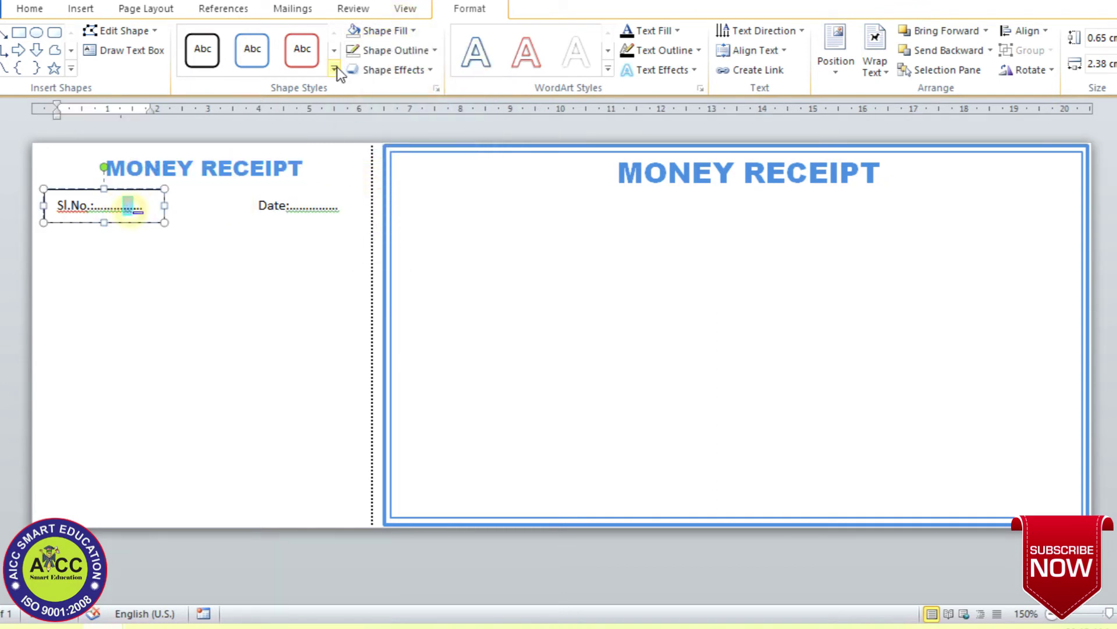
left_click(393, 31)
left_click(407, 181)
left_click(98, 252)
left_click(82, 319)
Draw a text box below the Sl.No. and Date line.
left_click(86, 17)
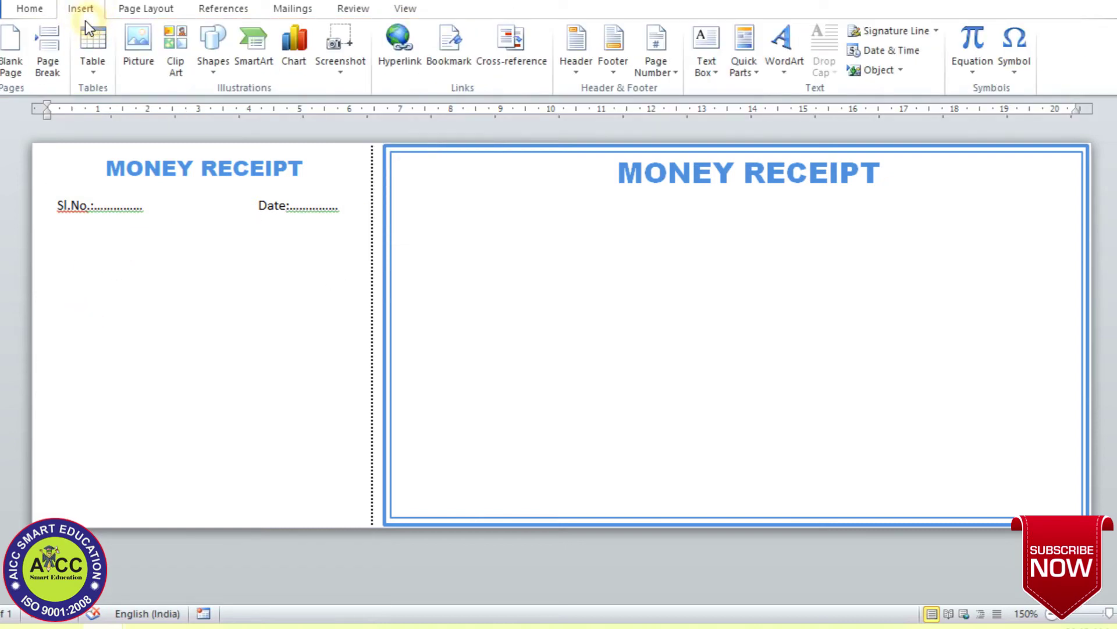
left_click(215, 55)
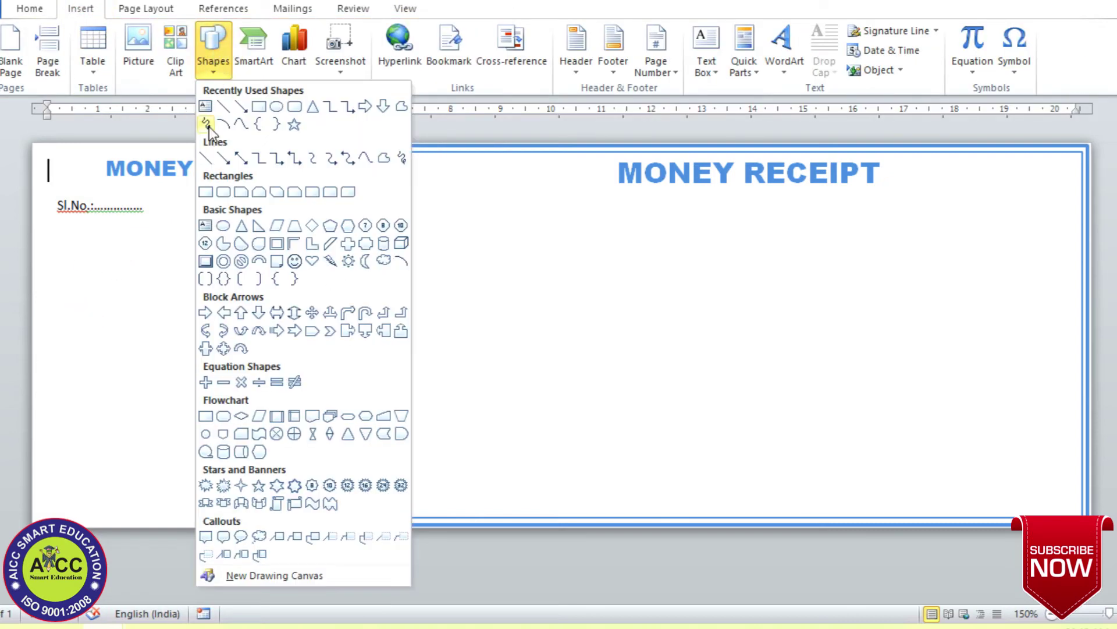
left_click(207, 105)
mouse_move(46, 243)
left_mouse_down()
mouse_move(175, 289)
mouse_move(365, 441)
left_mouse_up()
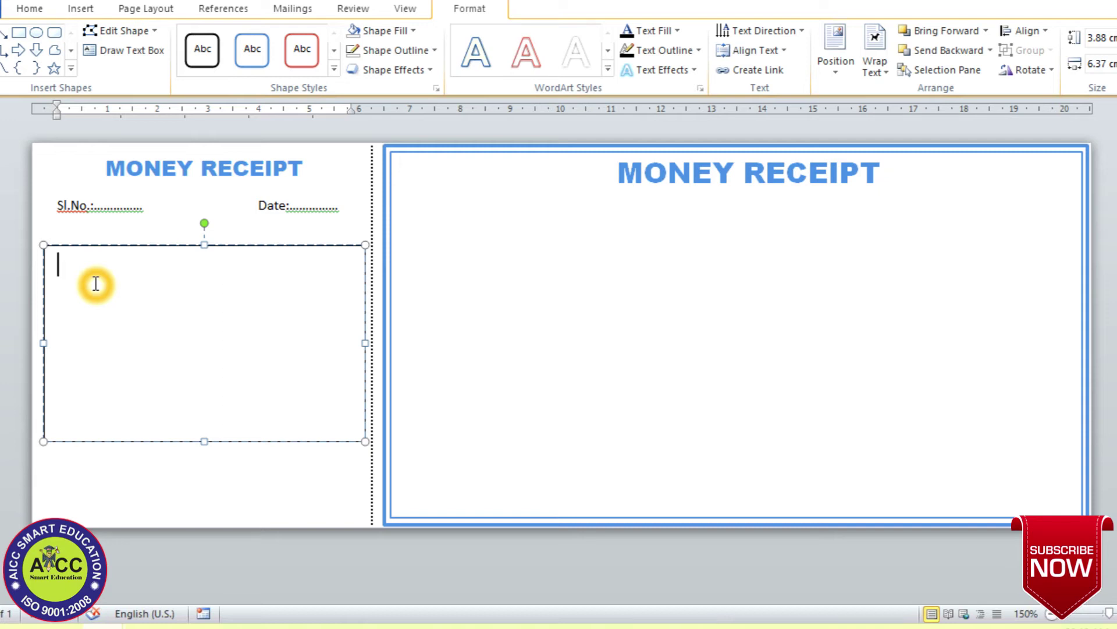
Type the 9 pt 'Received from Mr./Mrs. Ms' line with underscores and tighten line spacing.
type("Received from Mr./Mrs. Ms")
key("ctrl+a")
key("ctrl+shift+comma")
key("ctrl+shift+comma")
left_click(251, 265)
type("____________")
key("Return")
type("_____________________________________")
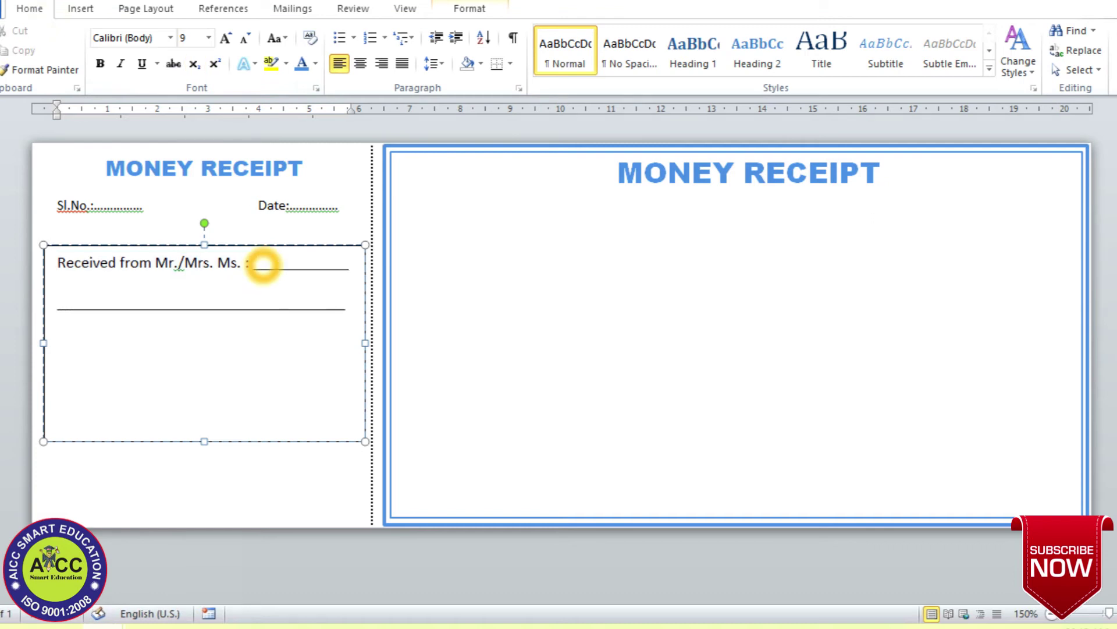
key("Return")
key("ctrl+a")
left_click(433, 62)
left_click(460, 84)
left_click(345, 284)
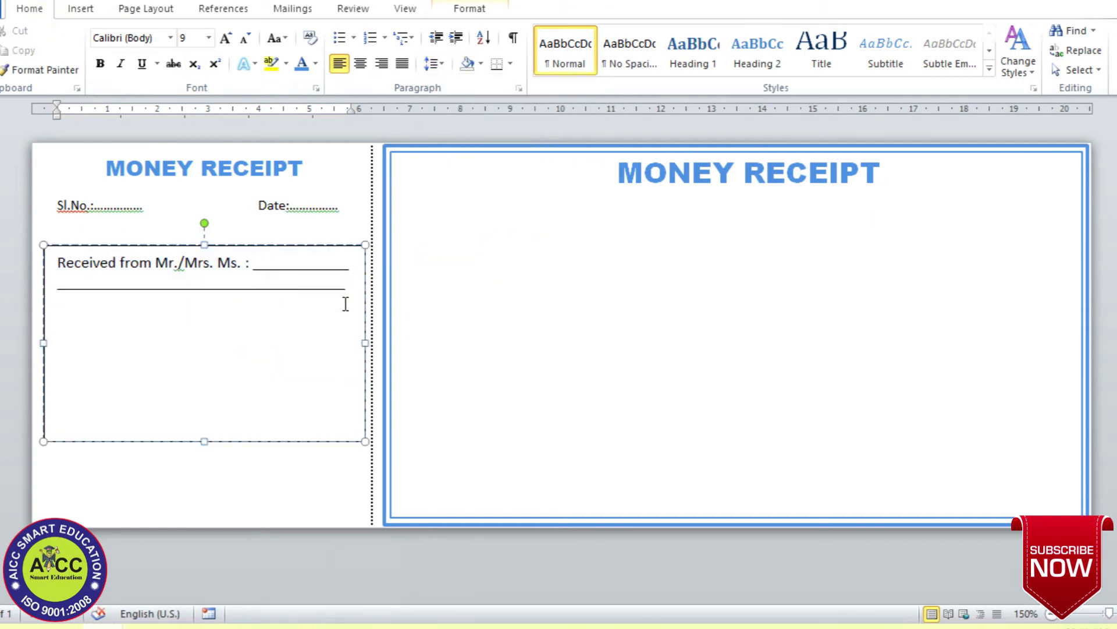
Add the Purpose of, Amount in word, and Bank/Date blank lines.
left_click(345, 304)
type("ose of : ______________________________________________________")
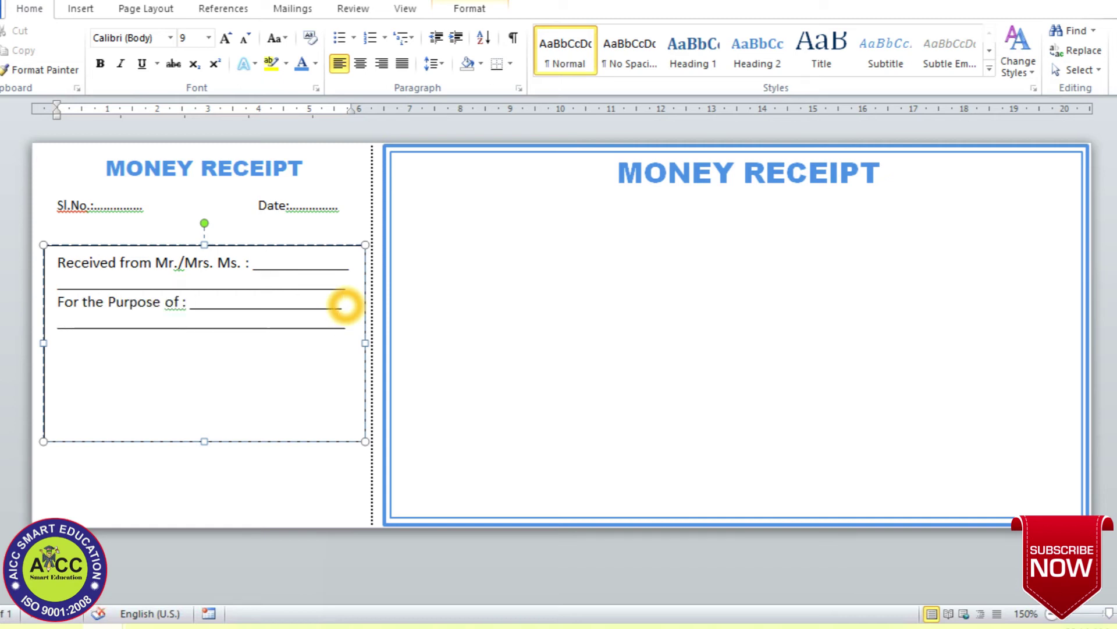
key("Return")
type("Amount in wor")
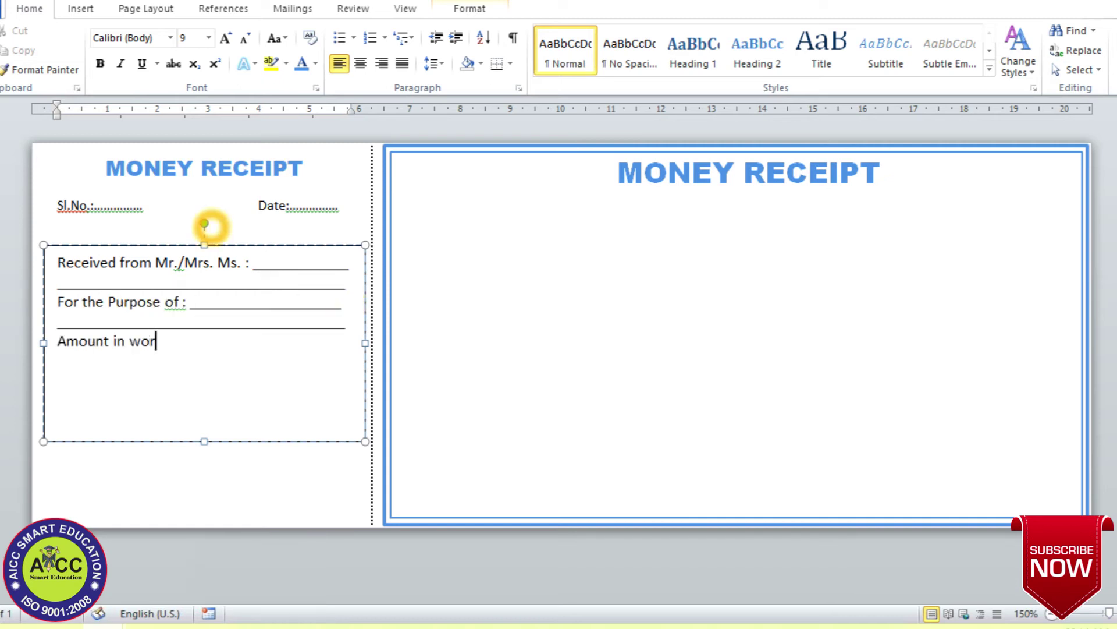
type("d : _________________________________")
key("Return")
key("ctrl+z")
type("By Cash / Cheque / Noc : __________")
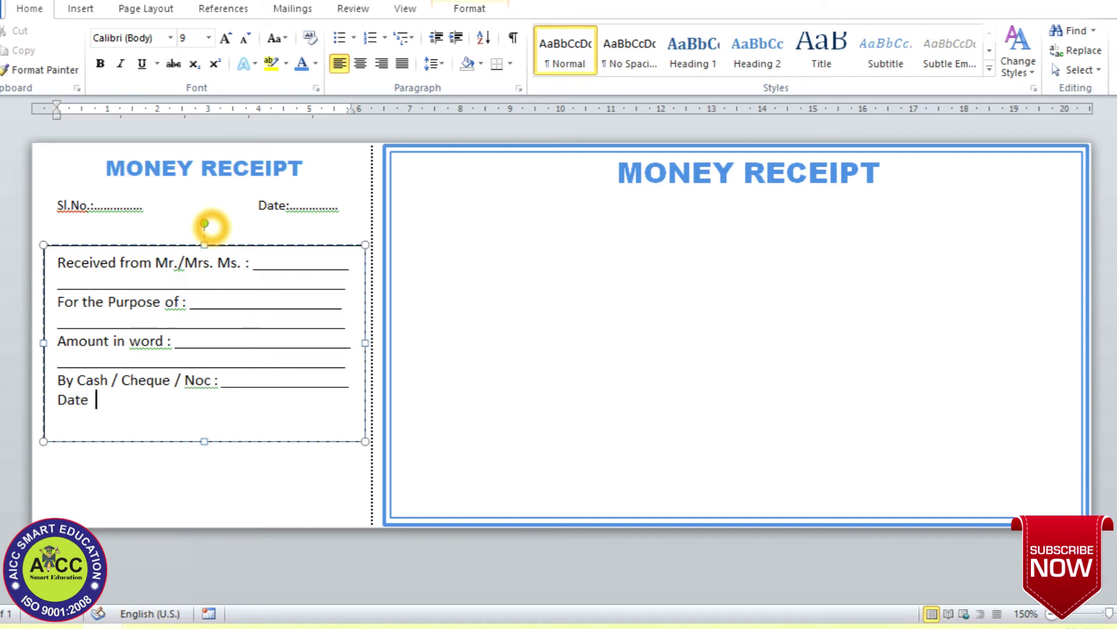
type("______________ ")
type("Bank : ___________________")
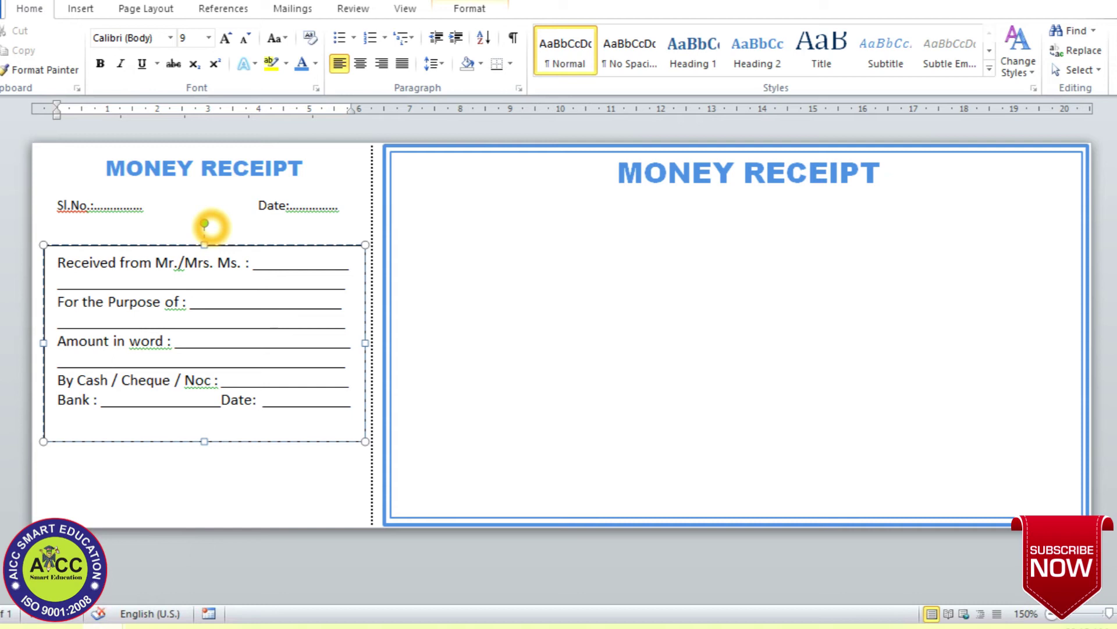
left_click(221, 399)
key("BackSpace")
key("BackSpace")
key("BackSpace")
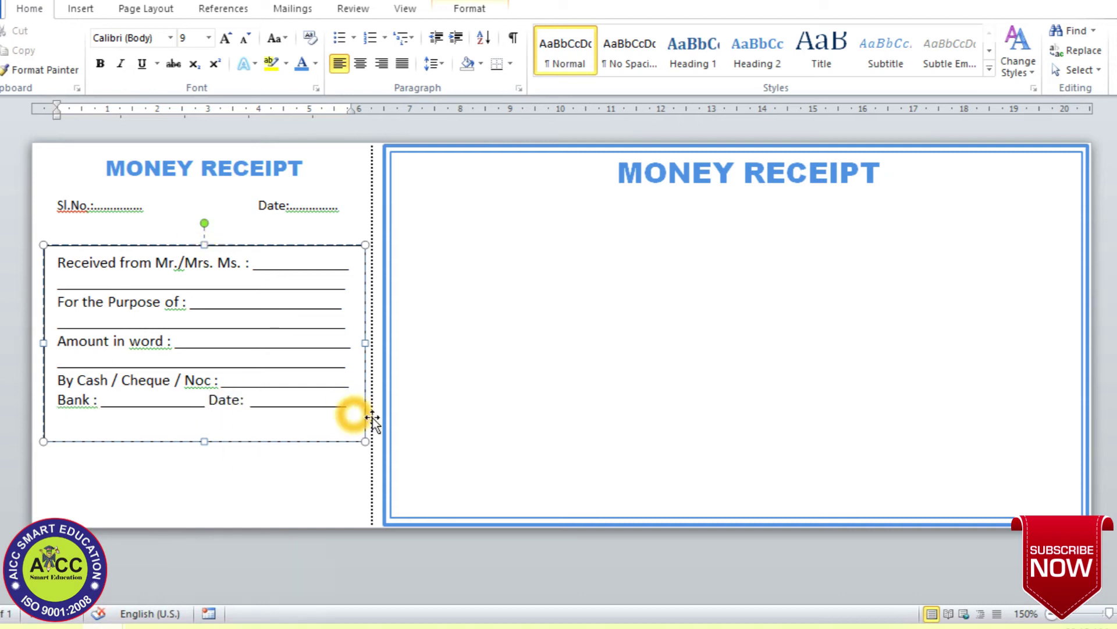
Give the fields text box No Outline and No Fill.
left_click(289, 454)
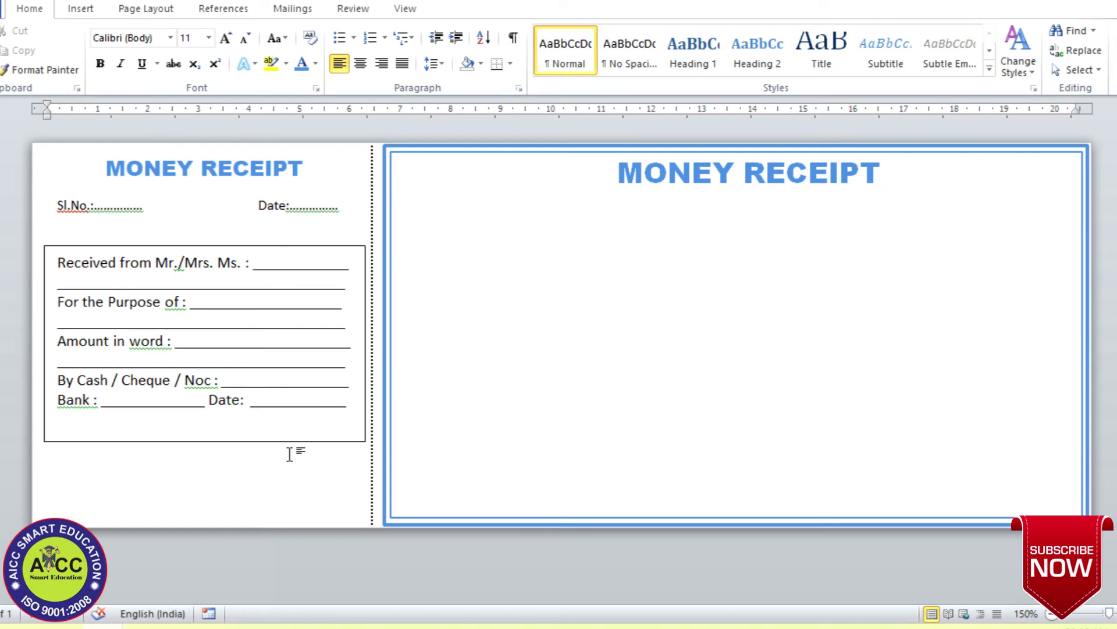
left_click(215, 335)
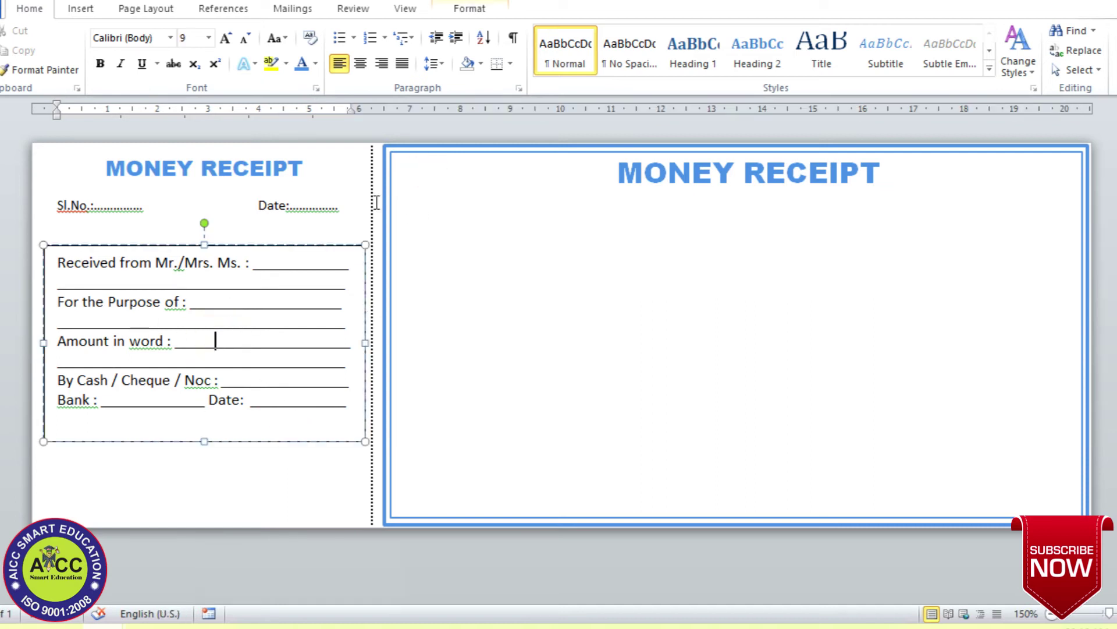
left_click(473, 15)
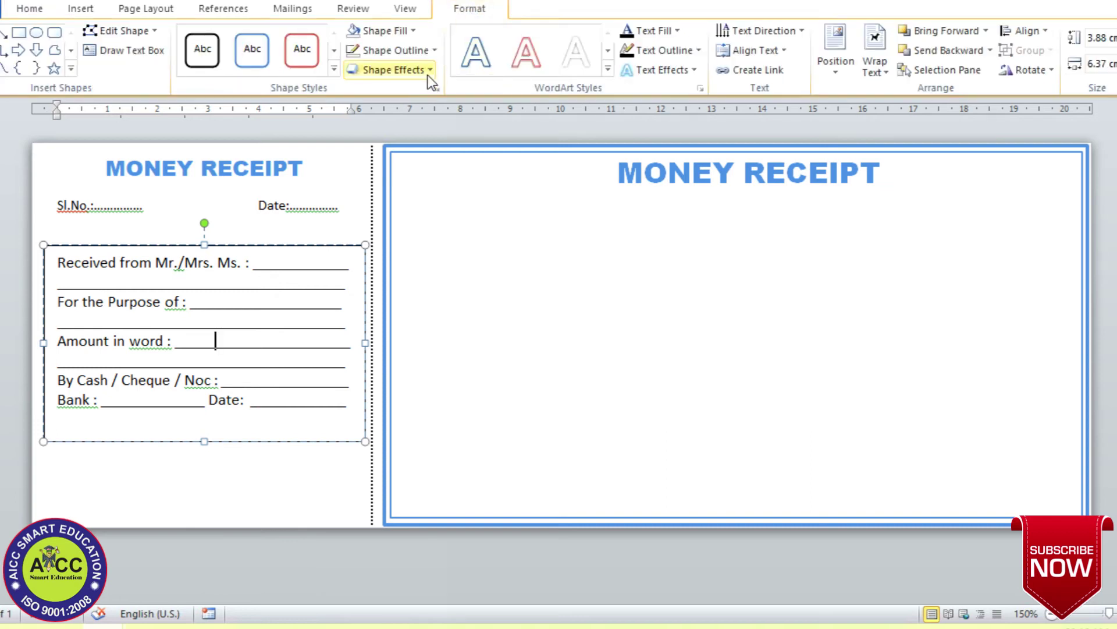
left_click(417, 52)
left_click(403, 196)
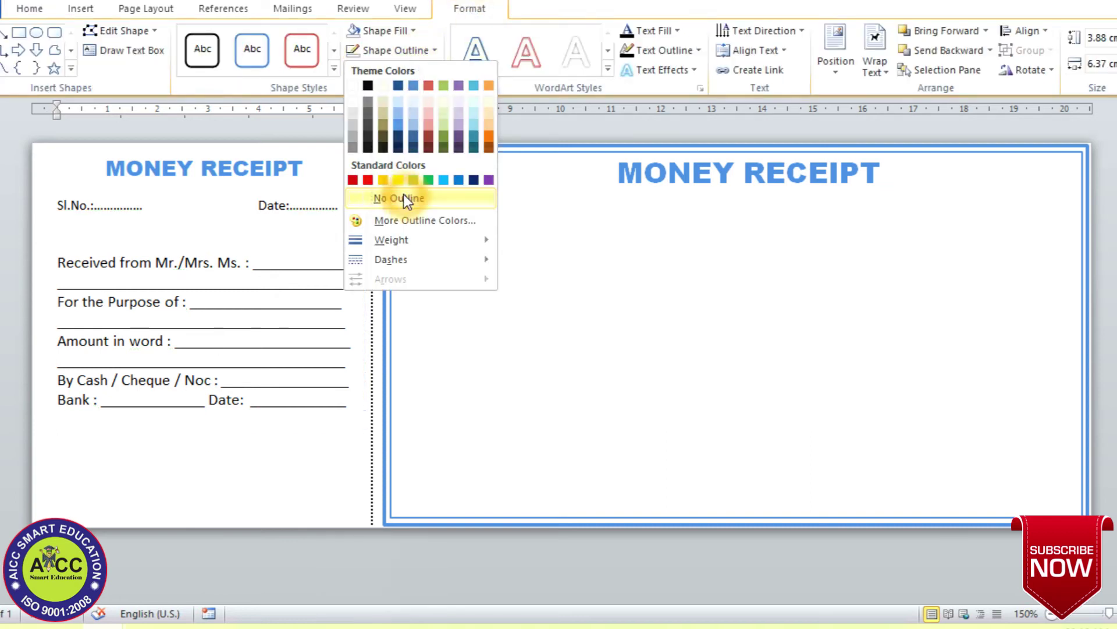
left_click(406, 32)
left_click(405, 180)
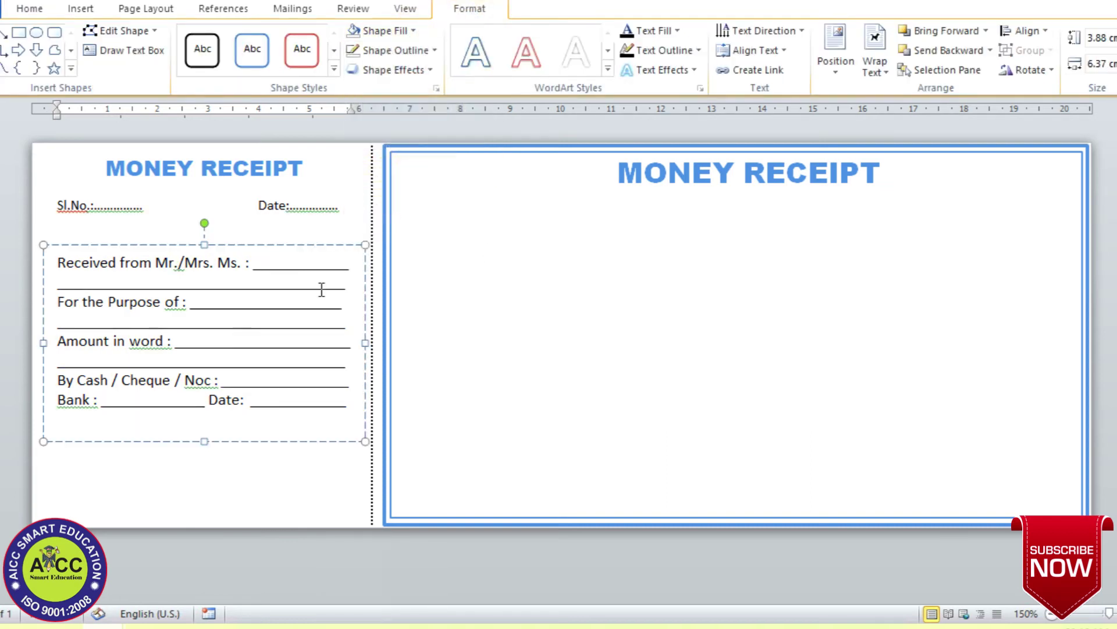
left_click(166, 471)
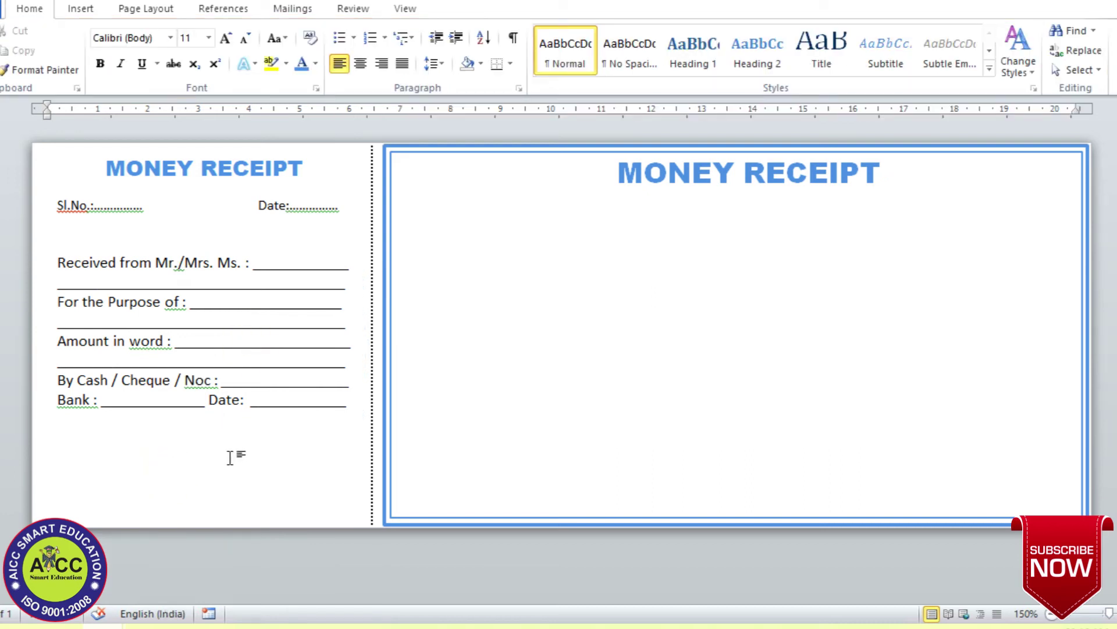
left_click(138, 453)
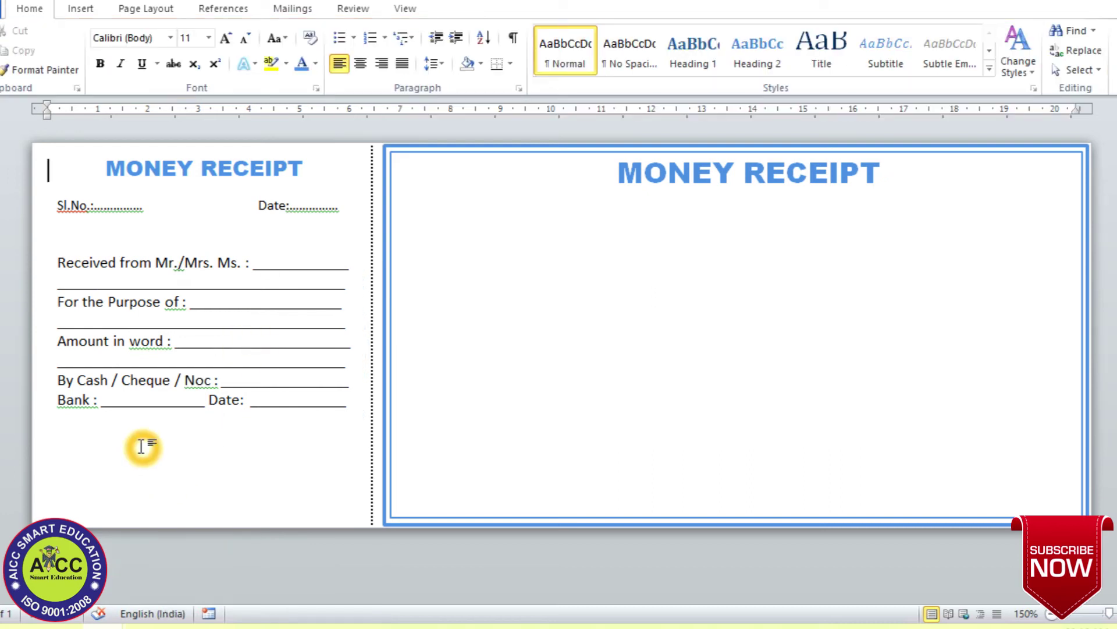
Draw an unfilled rounded rectangle below the Bank line for the amount.
left_click(81, 10)
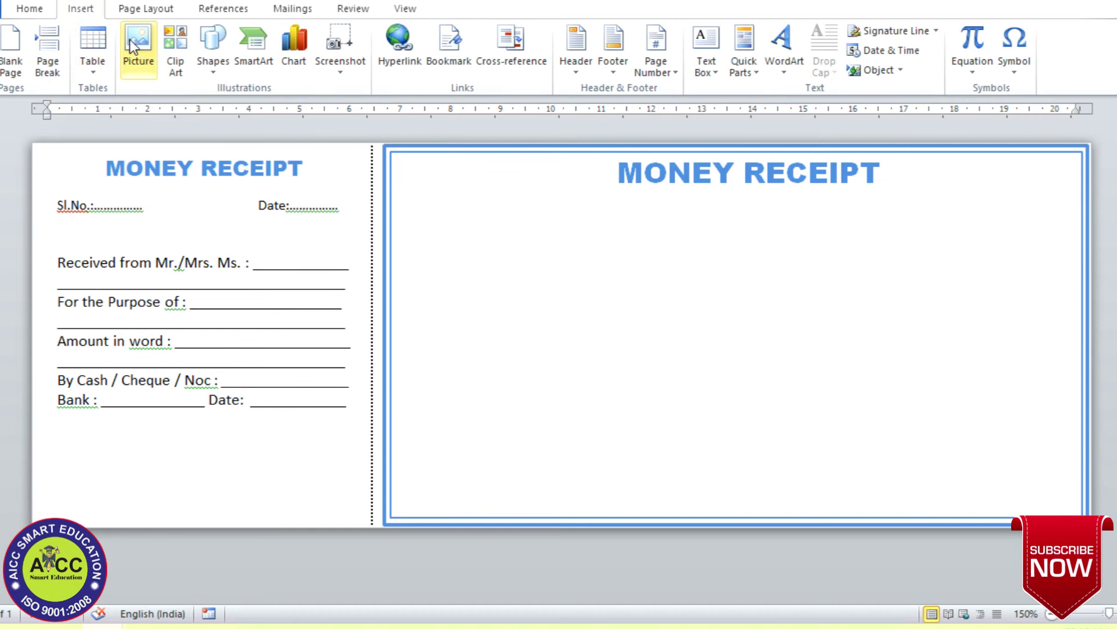
left_click(197, 50)
left_click(259, 109)
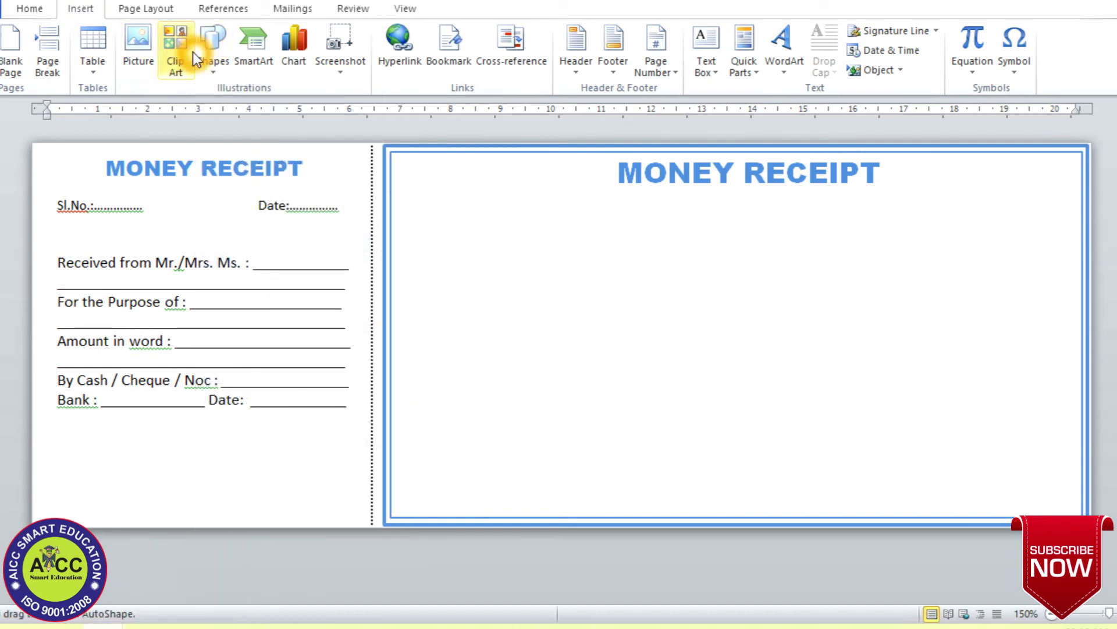
left_click(205, 44)
left_click(292, 113)
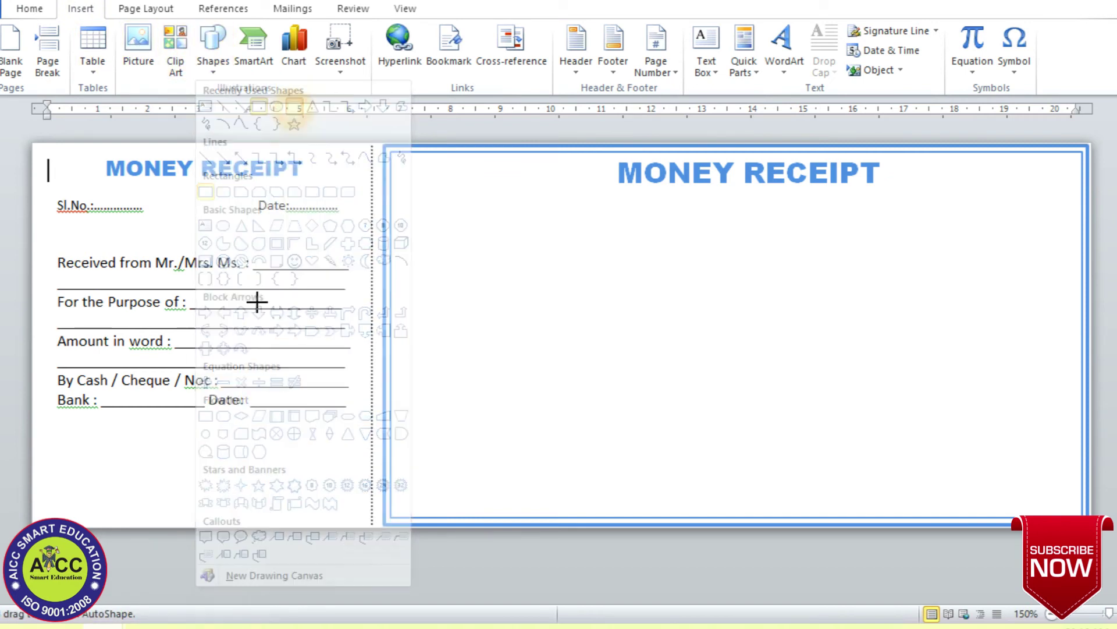
left_click_drag(113, 417, 277, 468)
left_click(384, 30)
left_click(387, 178)
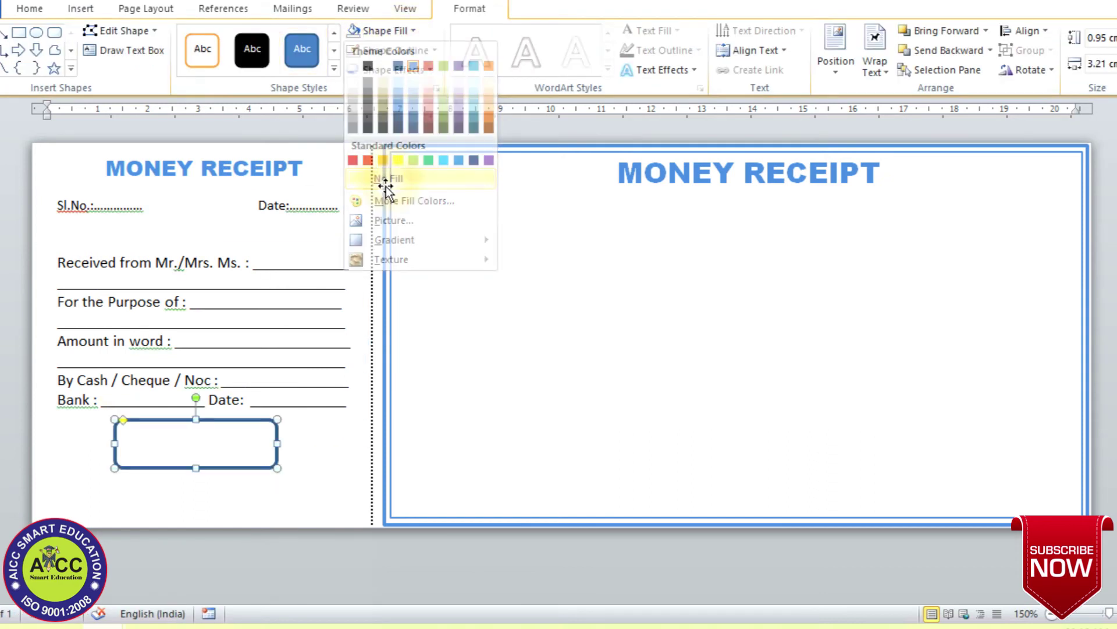
left_click(164, 437)
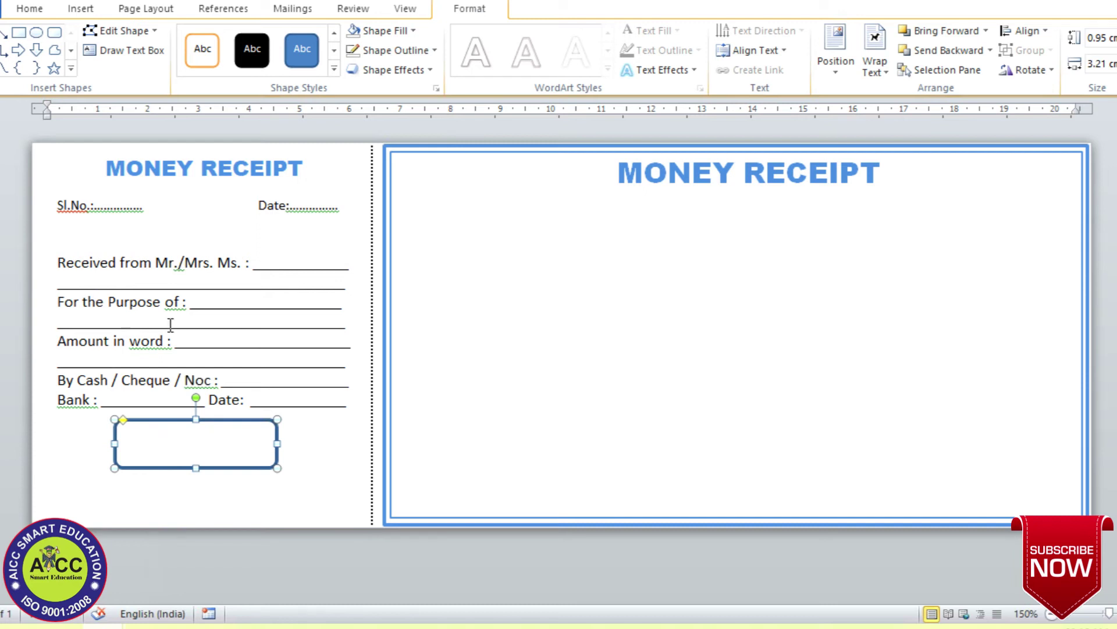
Add a Rs. text box inside it, sized 16 pt and coloured blue.
left_click(124, 50)
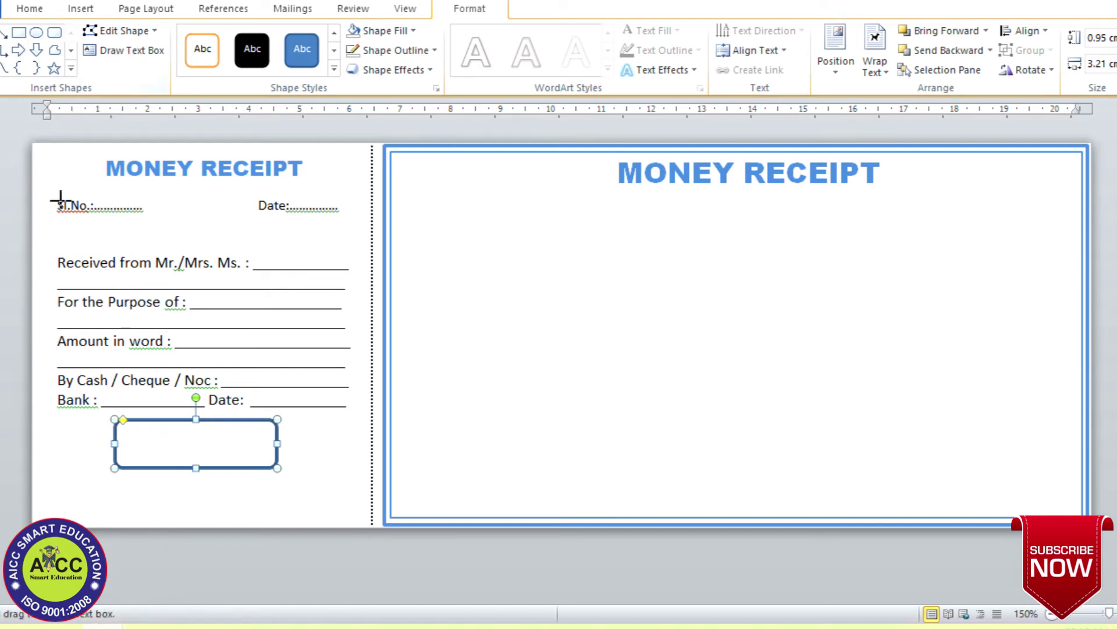
left_click_drag(159, 428, 114, 464)
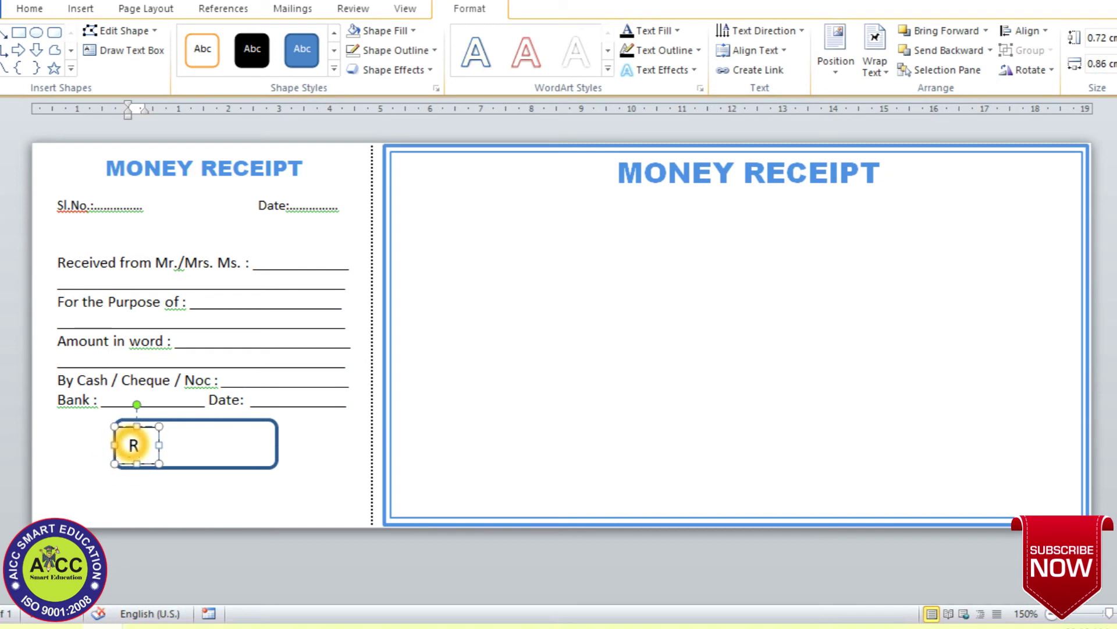
type("s.")
left_click_drag(157, 448, 127, 447)
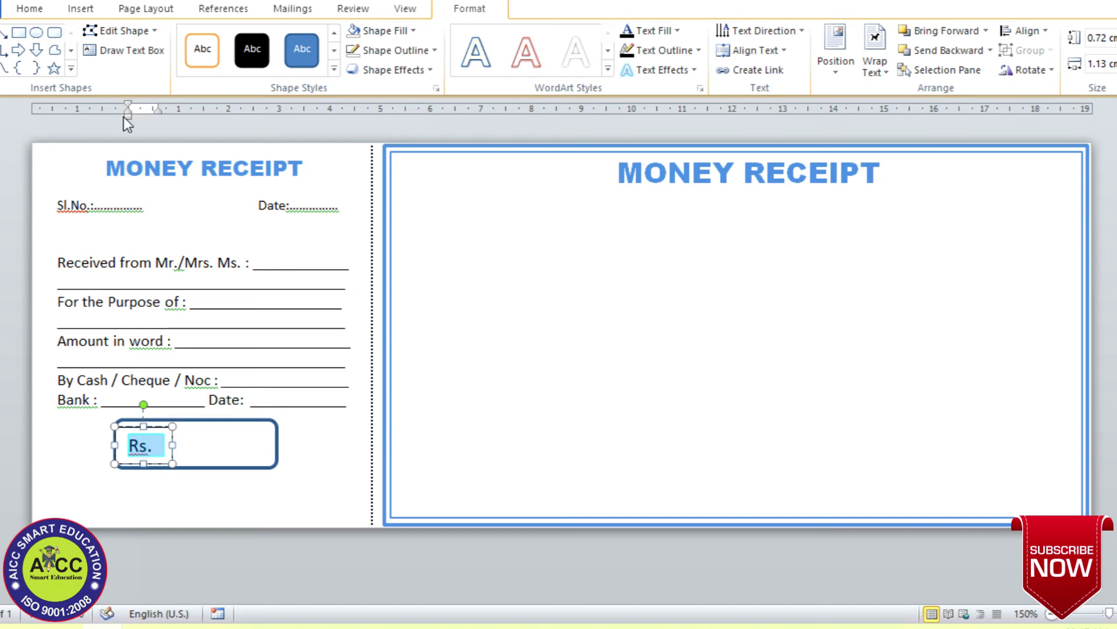
left_click(32, 8)
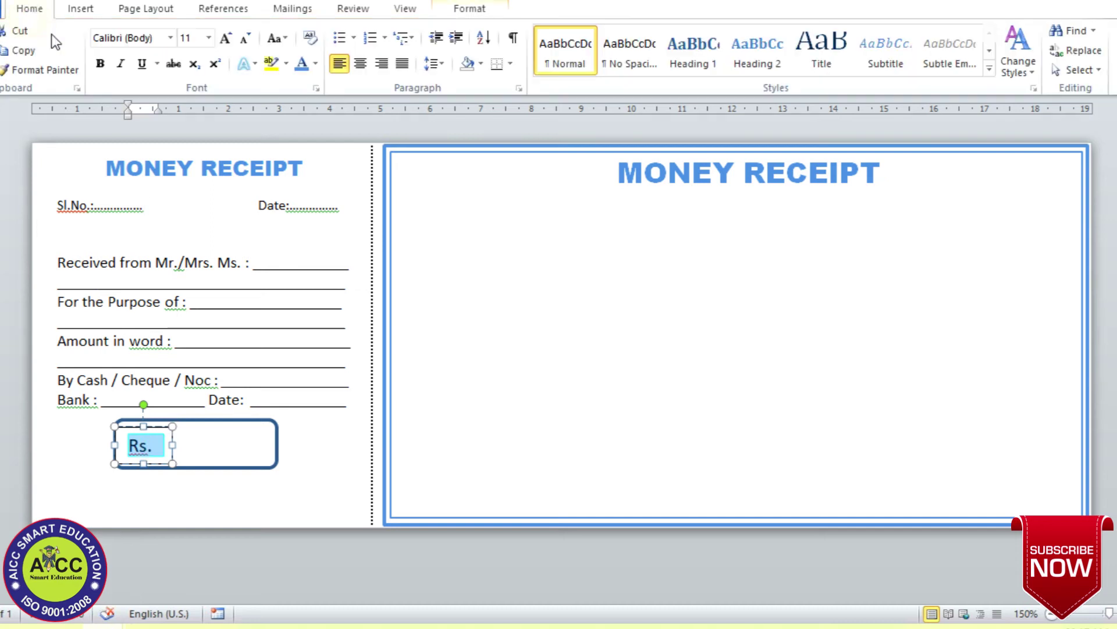
left_click(208, 37)
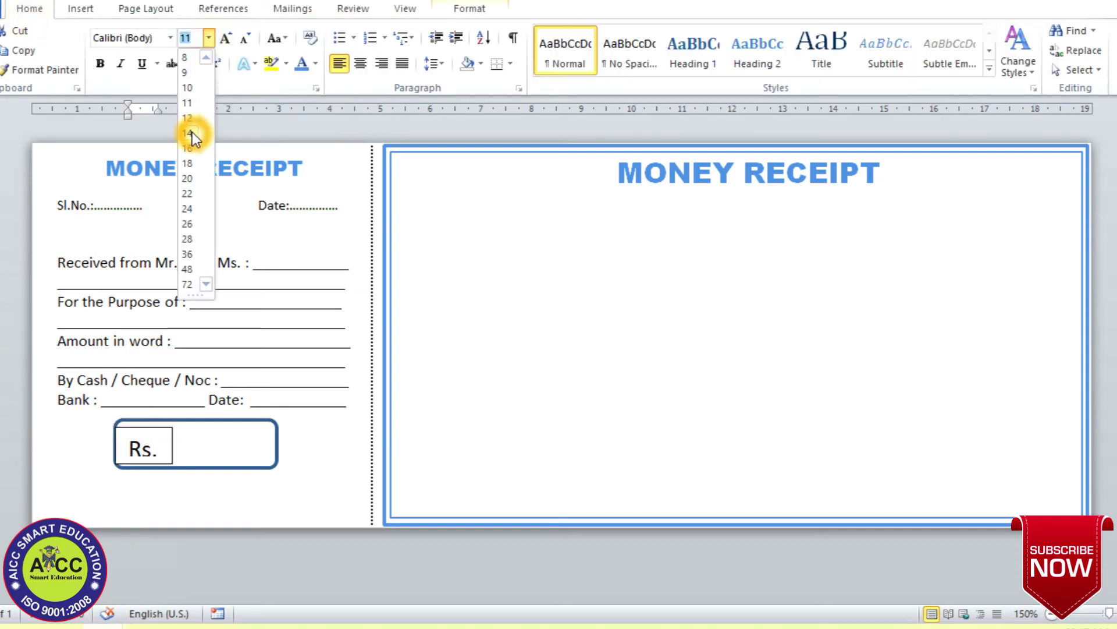
left_click(187, 148)
left_click_drag(173, 423, 181, 420)
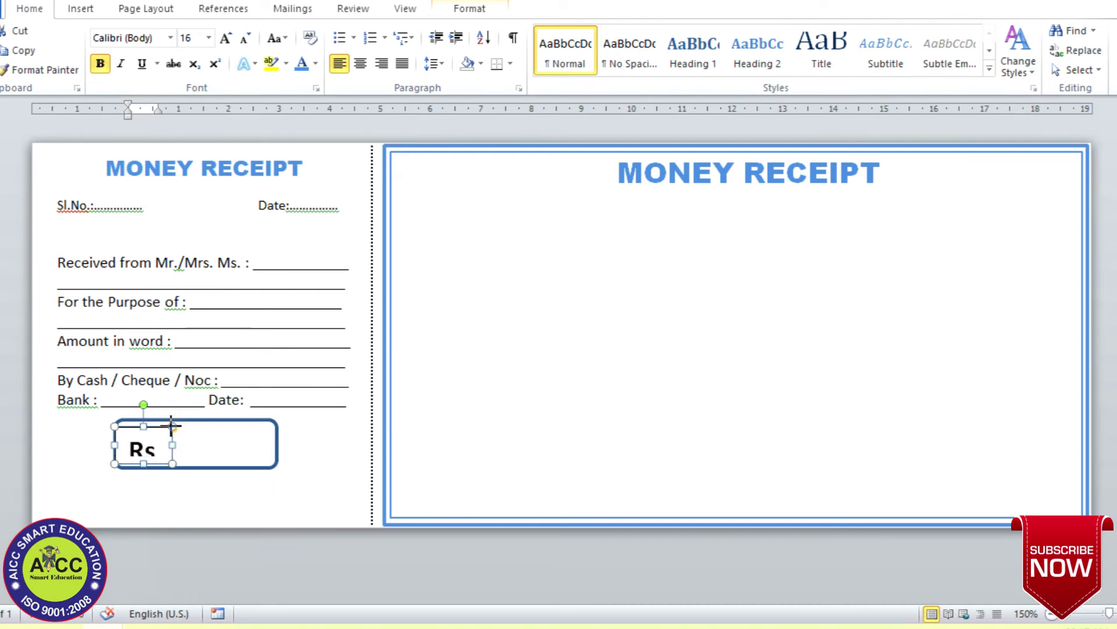
left_click(301, 62)
Remove the fill and border from the small Rs. box.
left_click(177, 465)
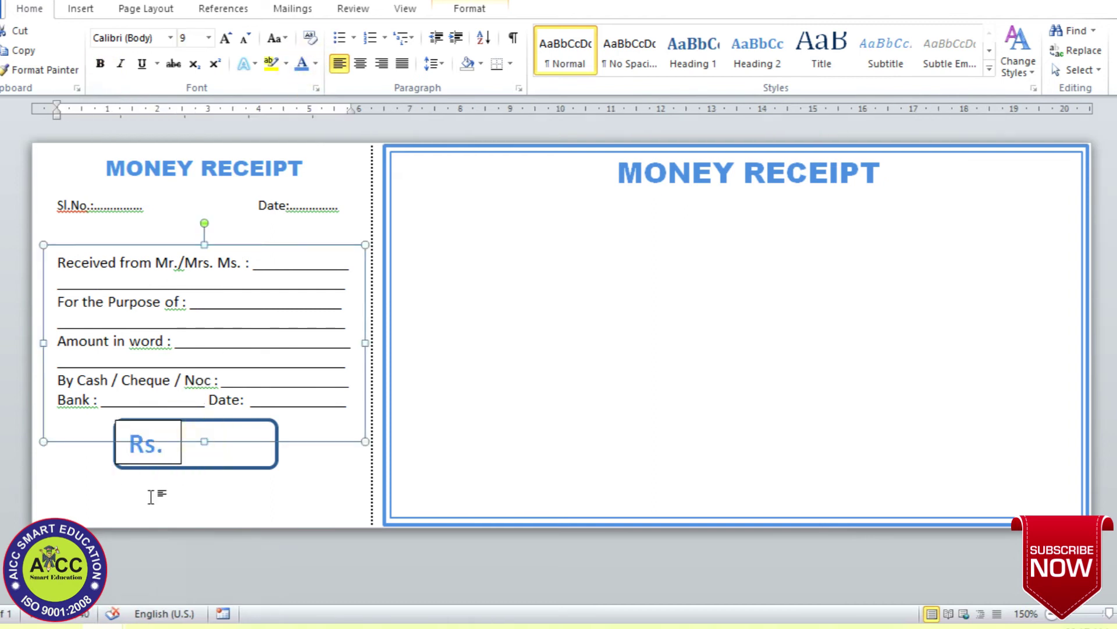
left_click(154, 442)
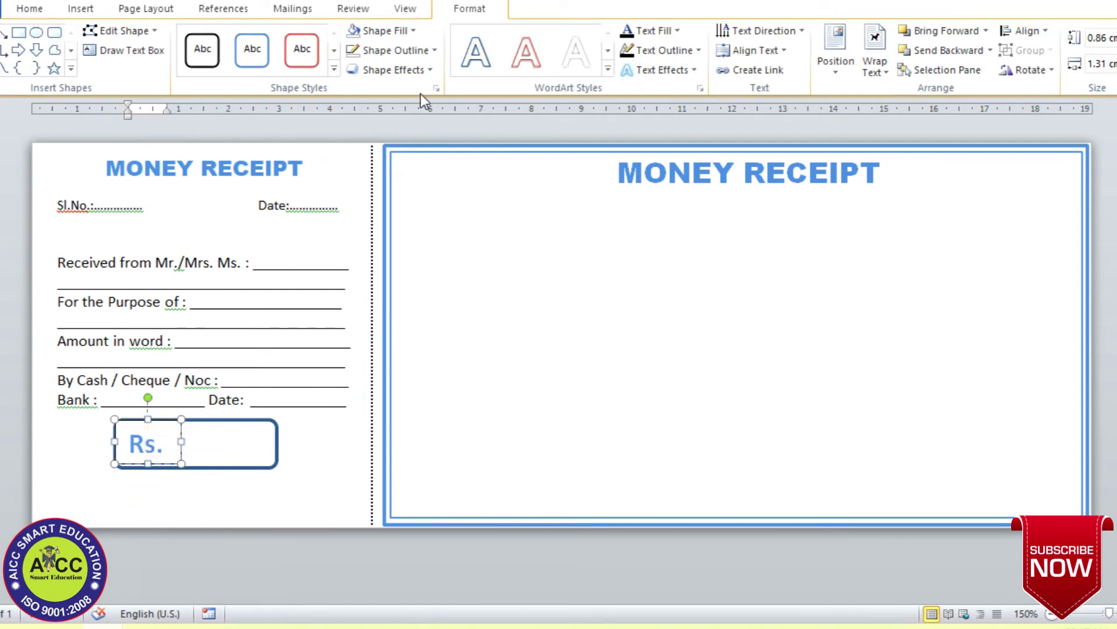
left_click(384, 32)
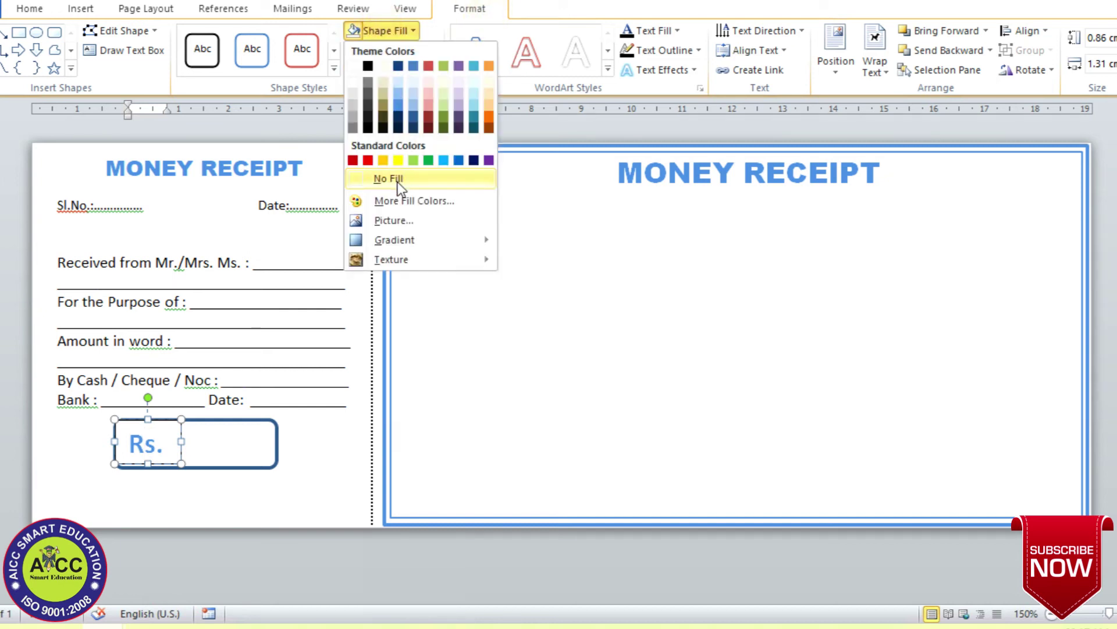
left_click(398, 179)
left_click(386, 32)
left_click(386, 28)
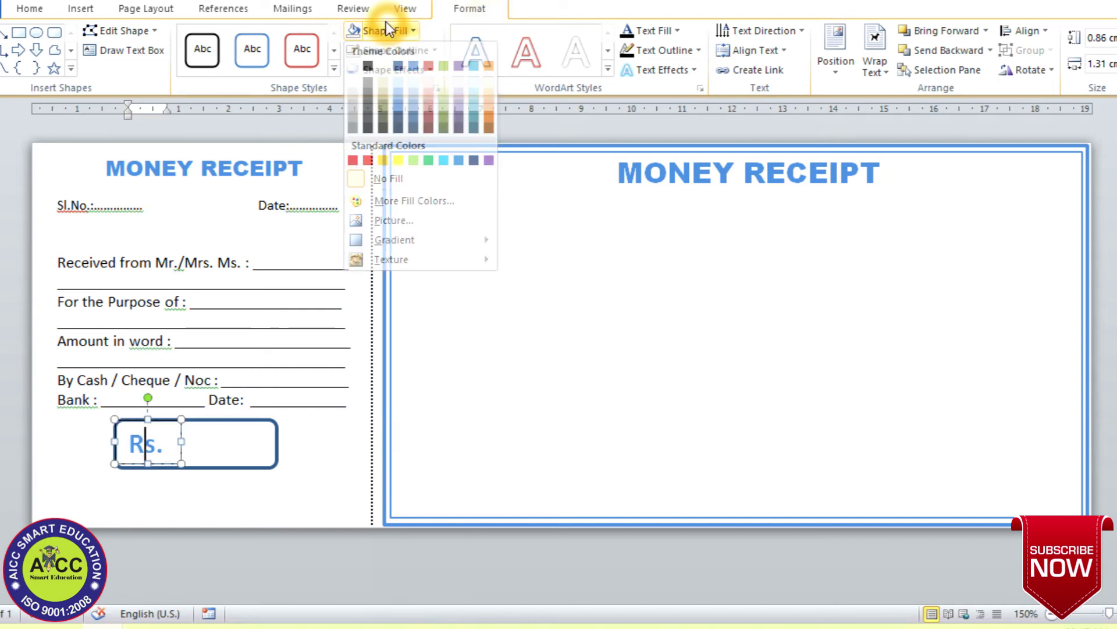
left_click(395, 51)
left_click(392, 199)
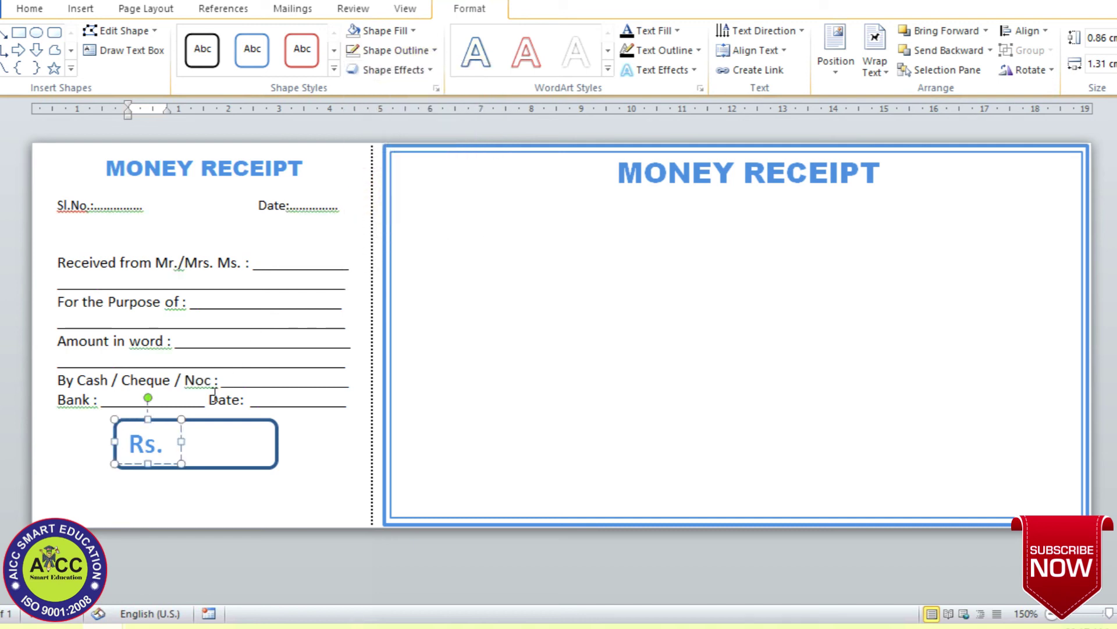
left_click(129, 439)
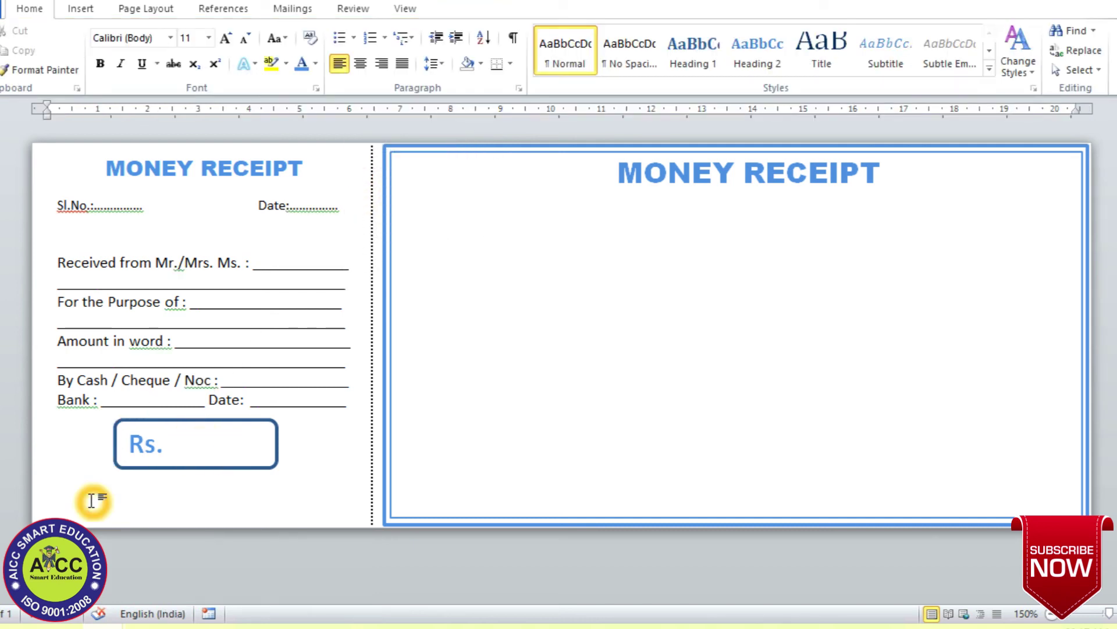
left_click(105, 205)
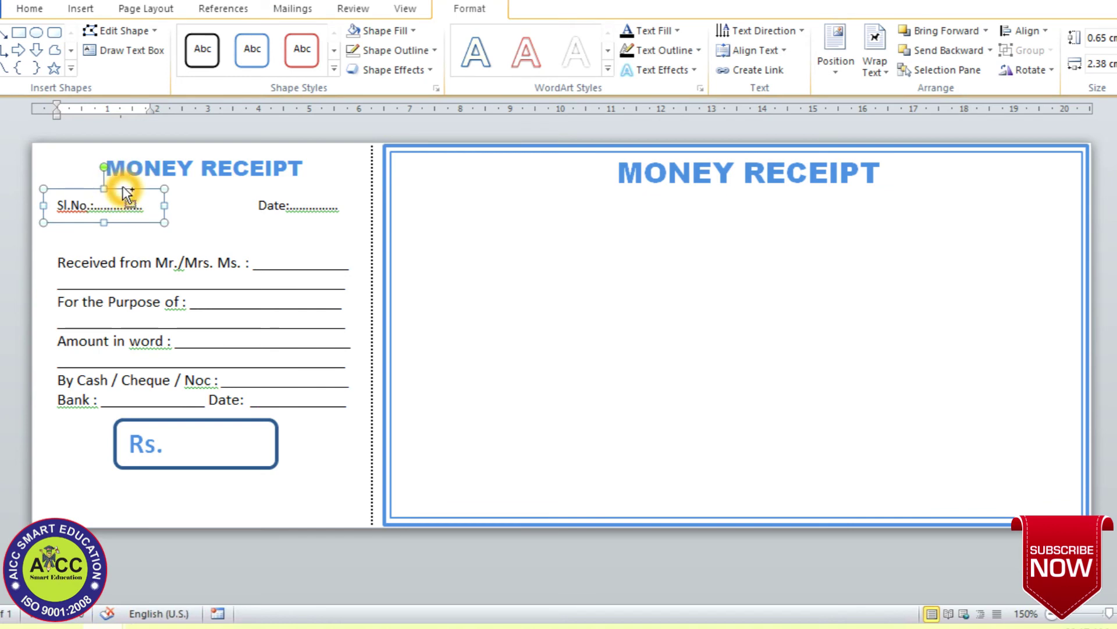
Copy the Sl.No. box to the counterfoil's bottom left and retype it as Company Name.
key("ctrl+c")
key("ctrl+v")
mouse_move(145, 217)
left_mouse_down()
mouse_move(128, 491)
mouse_move(124, 481)
mouse_move(200, 500)
left_mouse_up()
left_click(163, 508)
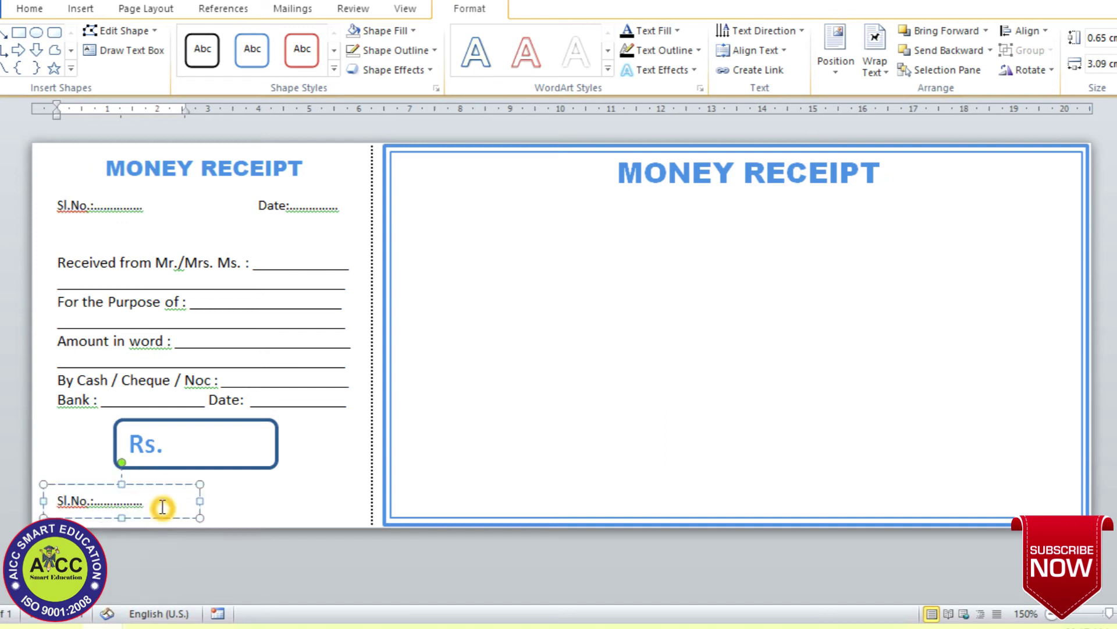
key("shift+Home")
type("C")
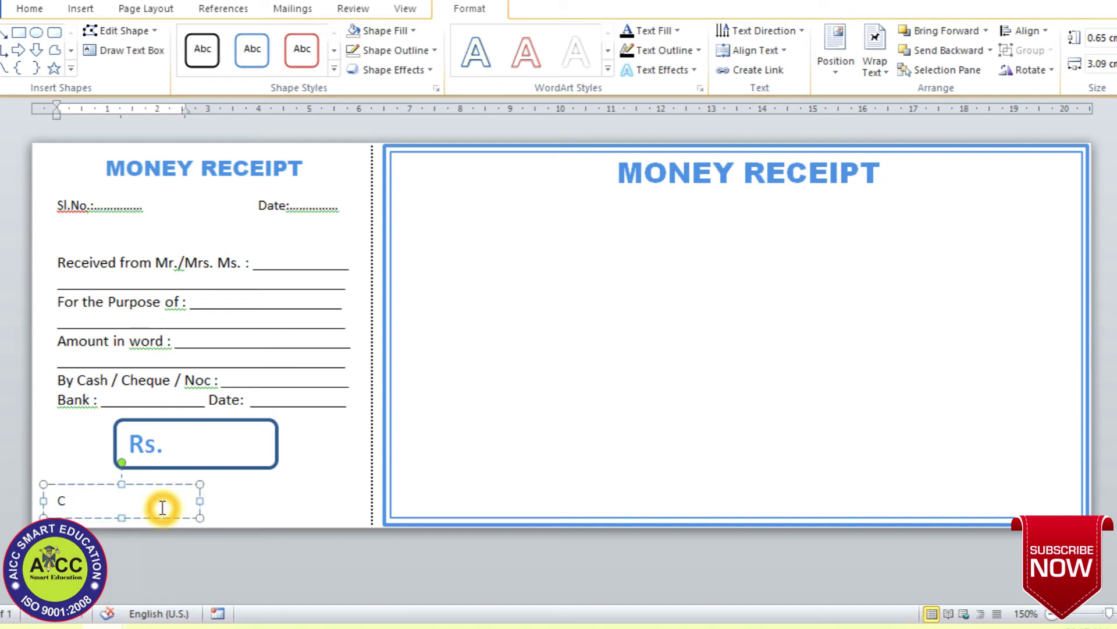
type("ompany Name")
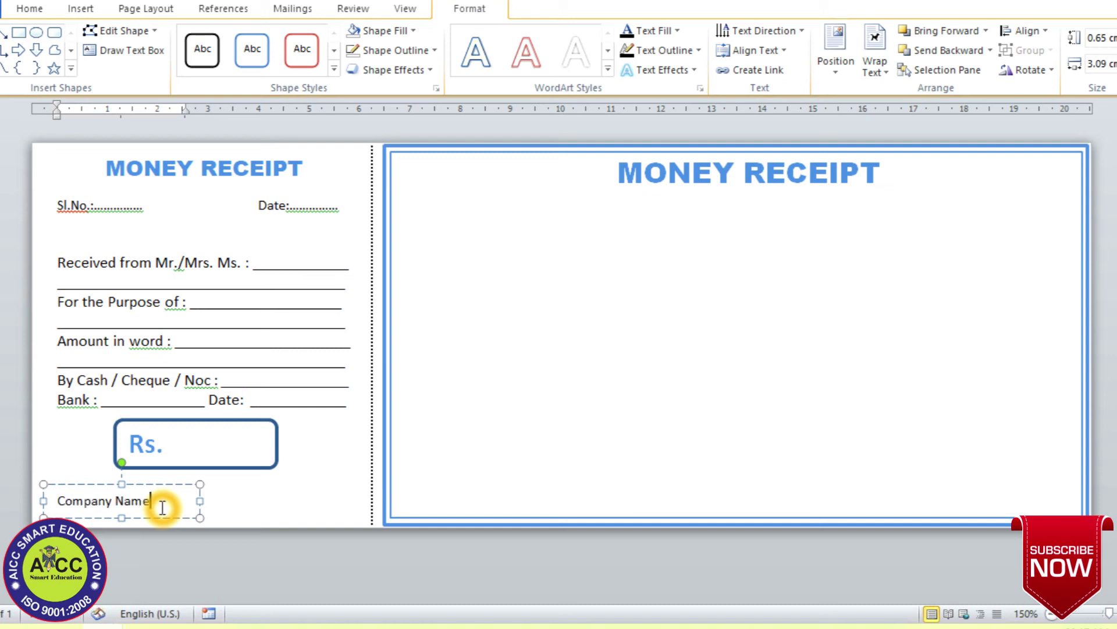
key("shift+Home")
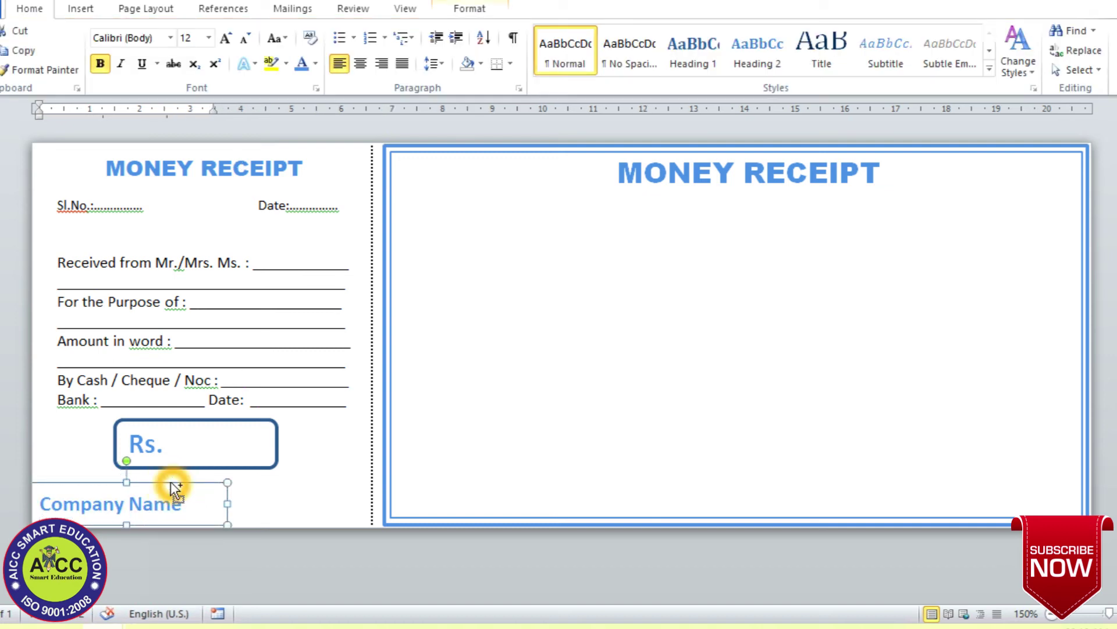
Copy that box to the right as a centre-aligned Signature label.
left_click_drag(174, 489, 368, 481)
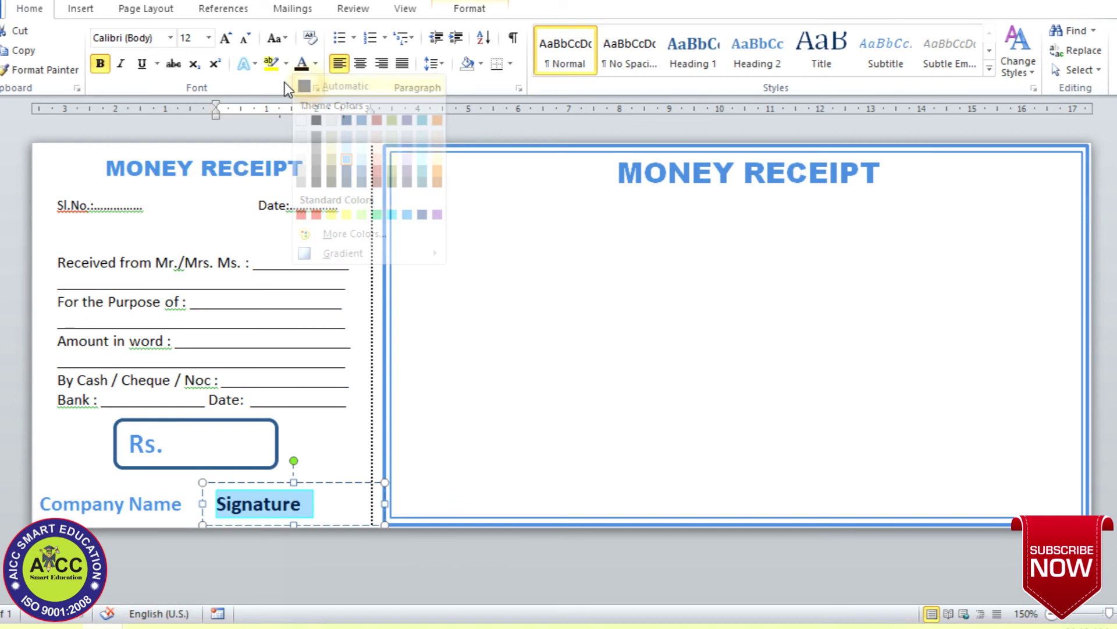
left_click(275, 516)
left_click(381, 63)
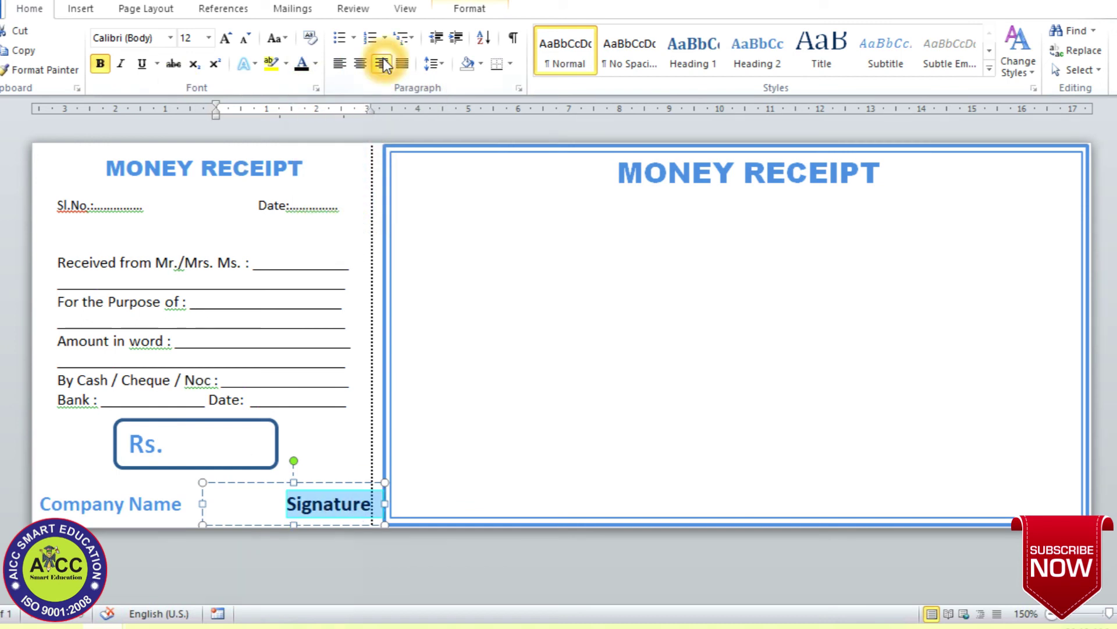
left_click(361, 63)
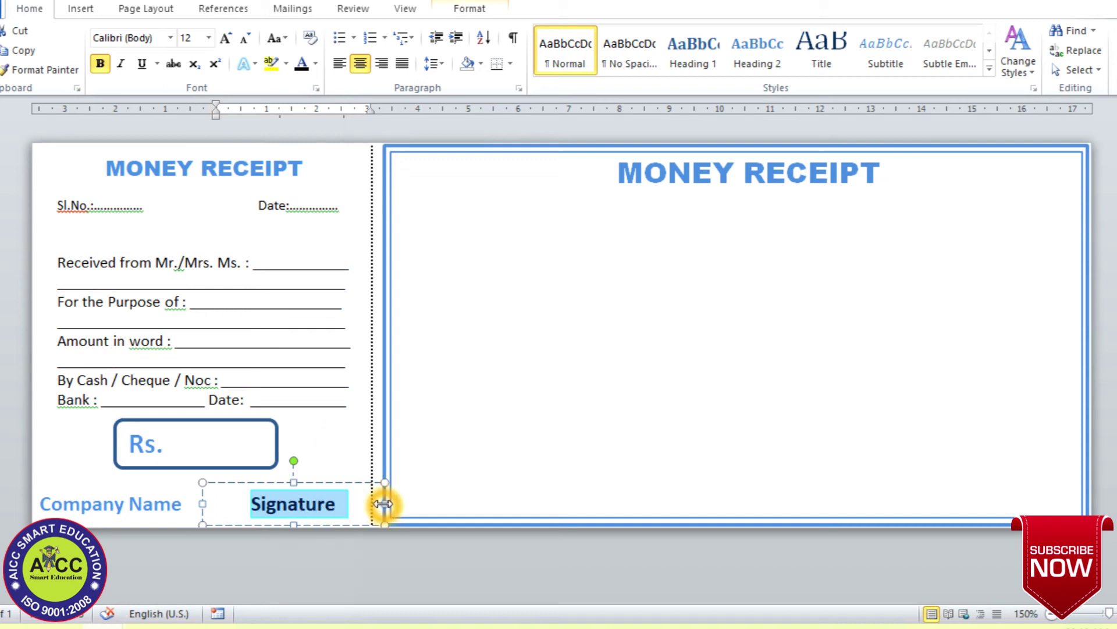
key("Escape")
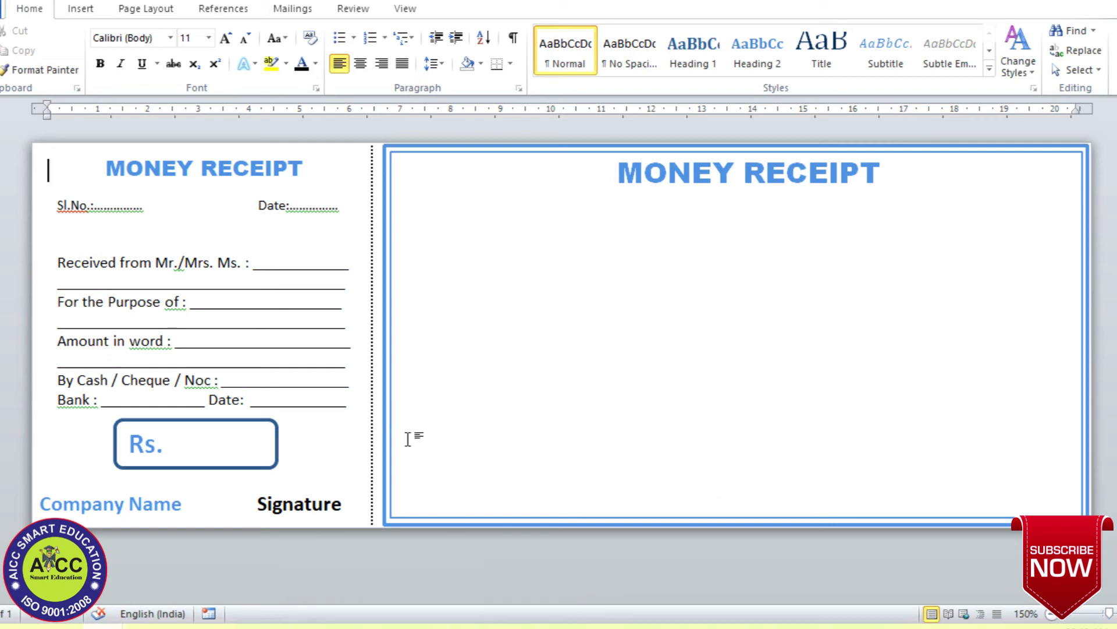
Copy the Sl.No., Date and form-line boxes from the counterfoil into the main receipt.
left_click(87, 207)
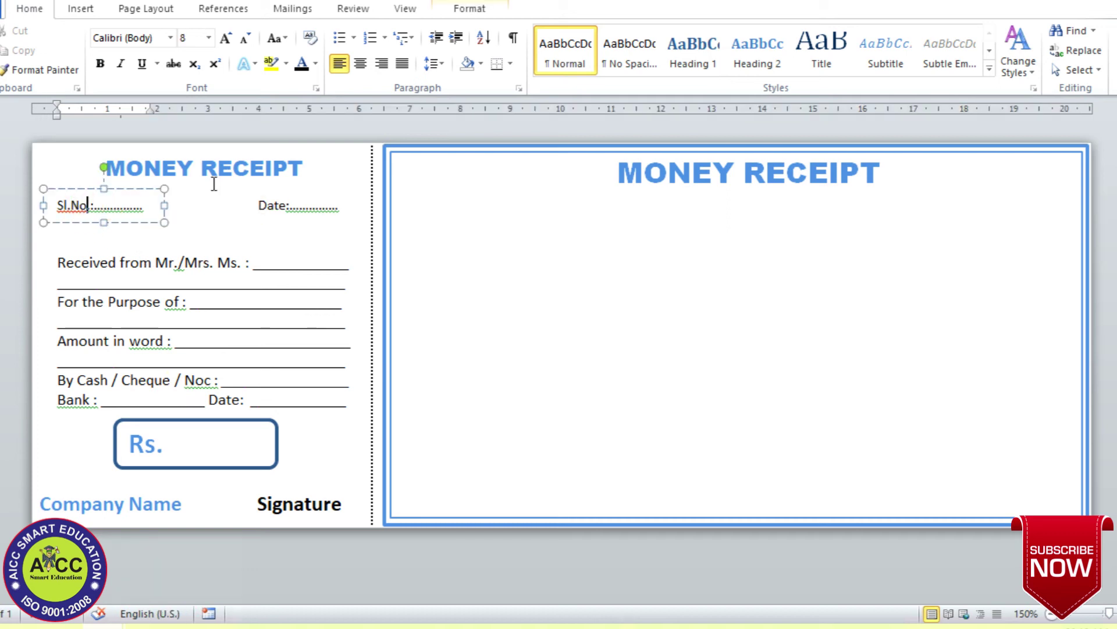
type(".:")
left_click(149, 190)
type(".")
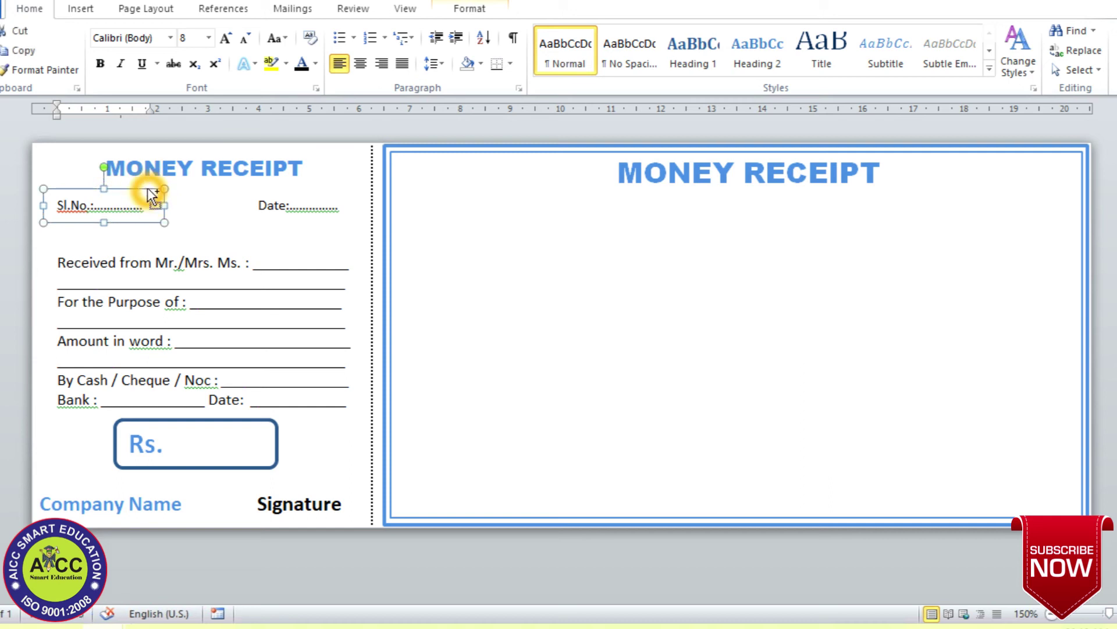
left_click_drag(149, 195, 509, 198)
left_click(289, 188)
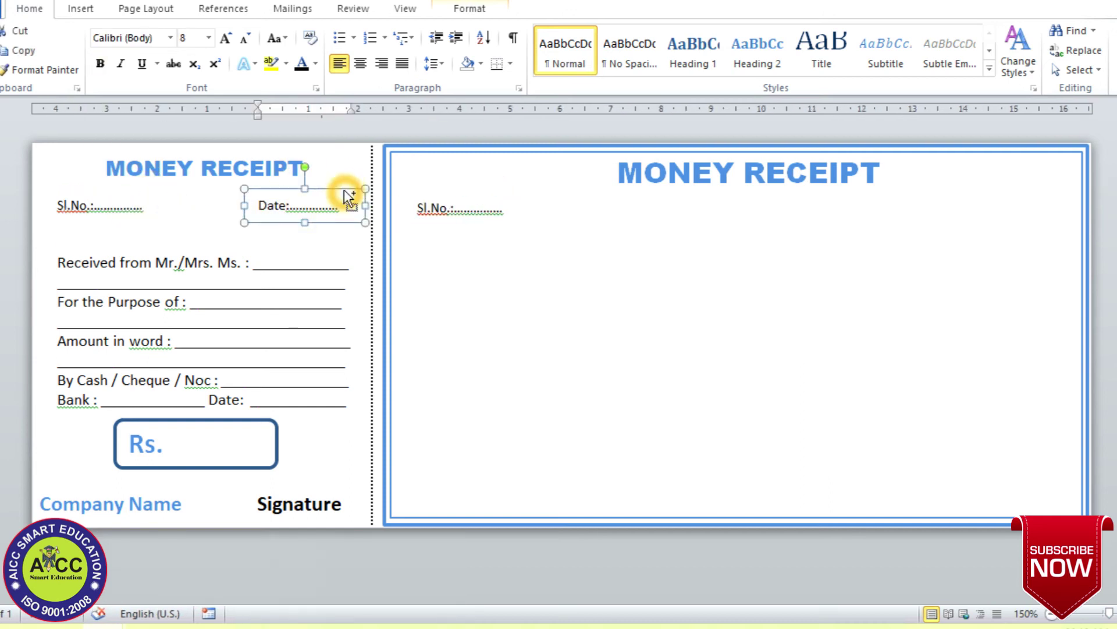
left_click_drag(349, 198, 1052, 192)
mouse_move(249, 250)
left_mouse_down()
mouse_move(298, 280)
mouse_move(719, 243)
left_mouse_up()
Widen the receipt's form lines to the border and delete the blank lines between fields.
left_click_drag(724, 341, 1081, 334)
left_click(879, 356)
type("________________________________________________________________________________")
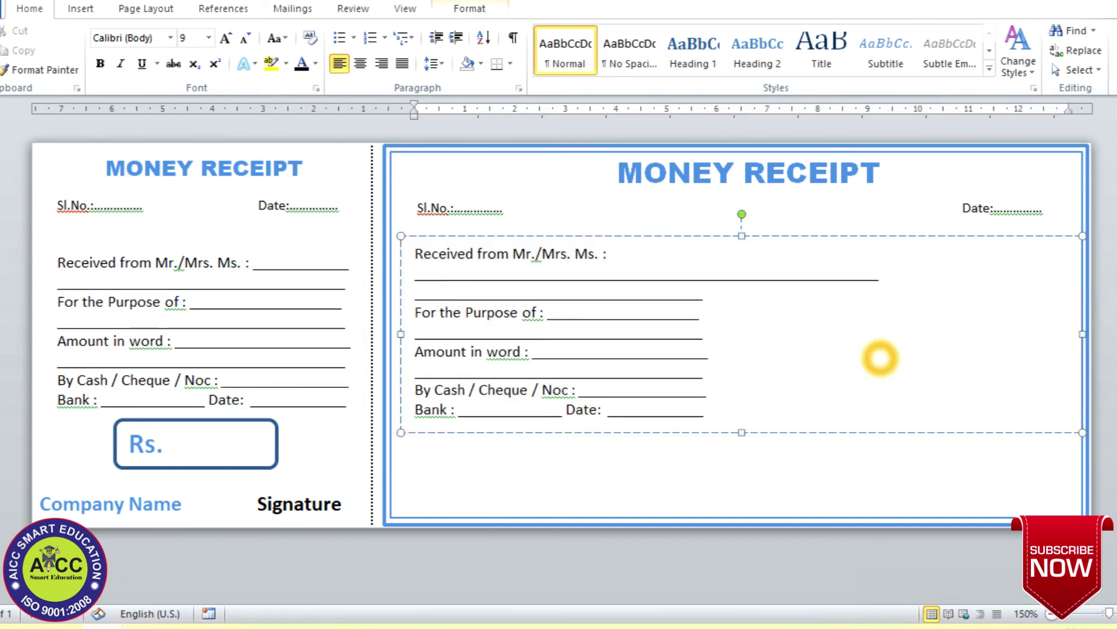
key("BackSpace")
left_click_drag(704, 274, 415, 279)
key("Delete")
left_click(707, 275)
key("Delete")
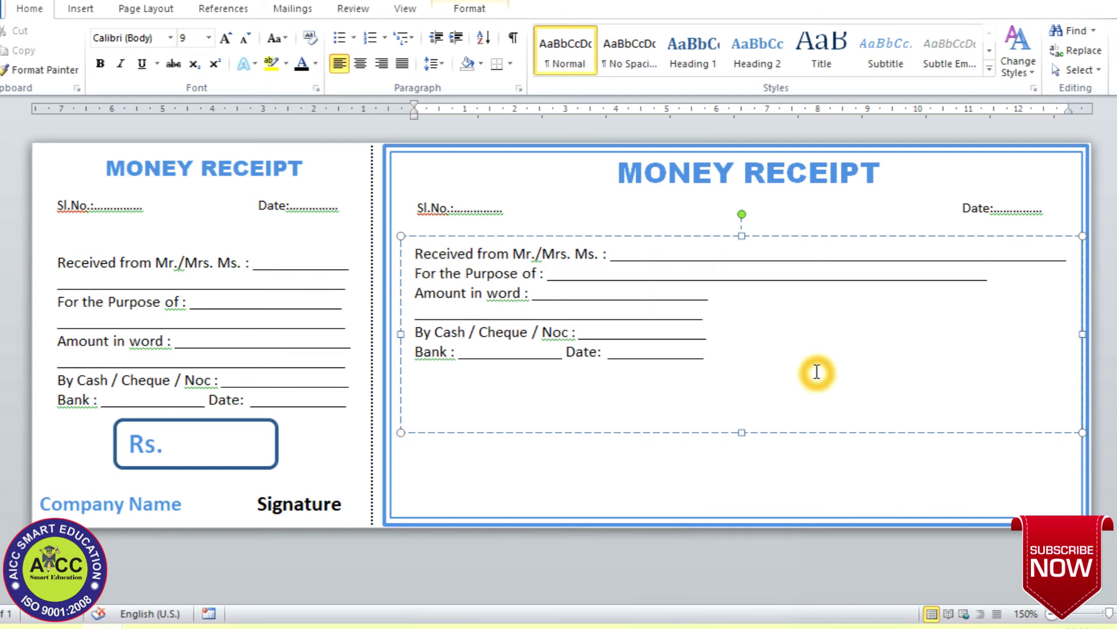
Extend both Amount in word underlines and join Bank and Date onto the By Cash line.
left_click(689, 294)
type("_______")
left_click(694, 316)
type("______________")
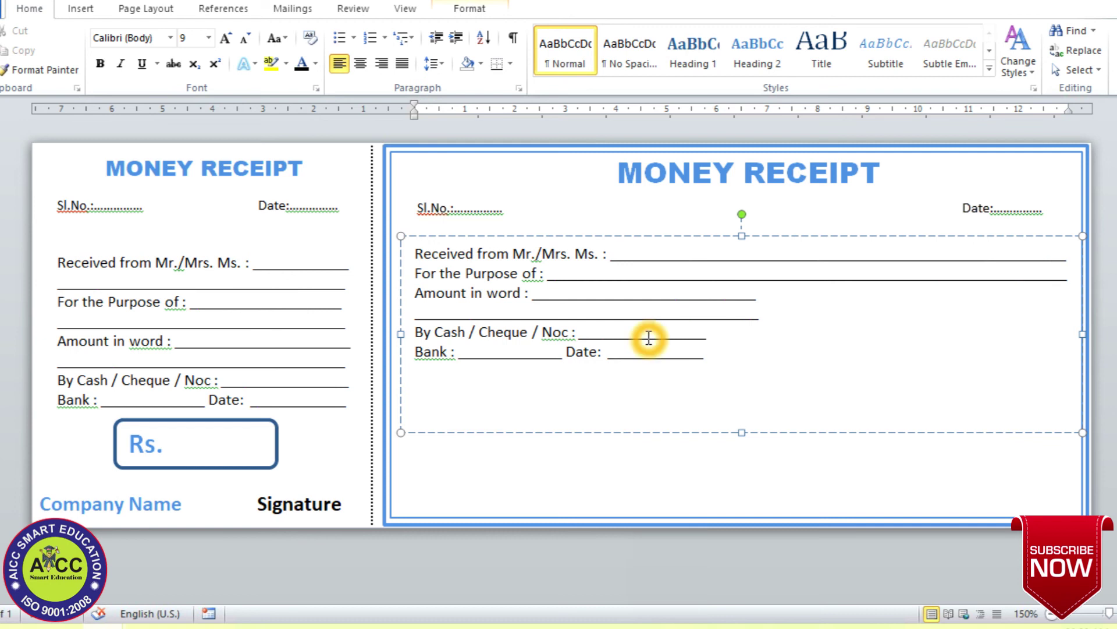
left_click(707, 333)
key("Delete")
Add spacing after Cash, Cheque and Noc to leave room for checkboxes.
left_click(466, 333)
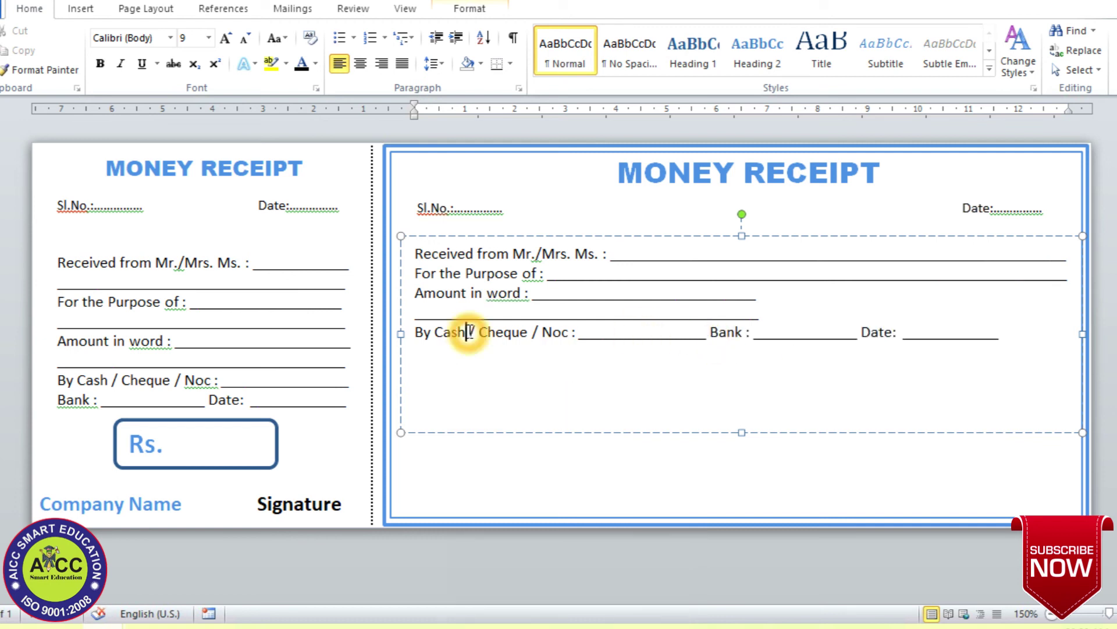
left_click(546, 336)
left_click(599, 333)
left_click(553, 333)
left_click(626, 333)
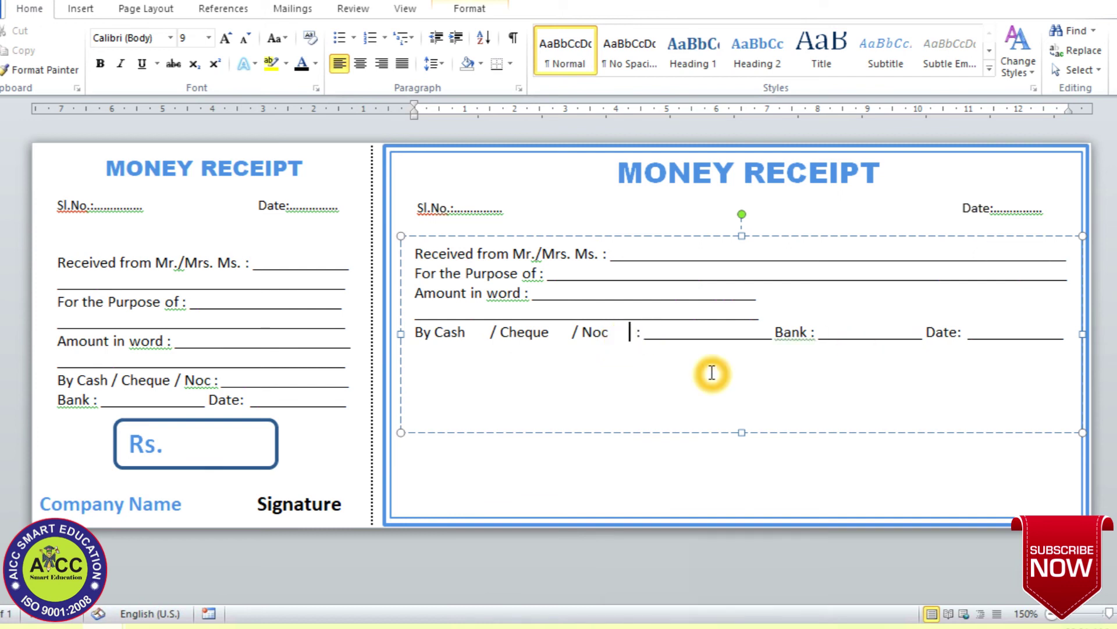
Set 1.5 line spacing for all text in the main receipt's box.
key("ctrl+a")
left_click(433, 63)
left_click(444, 124)
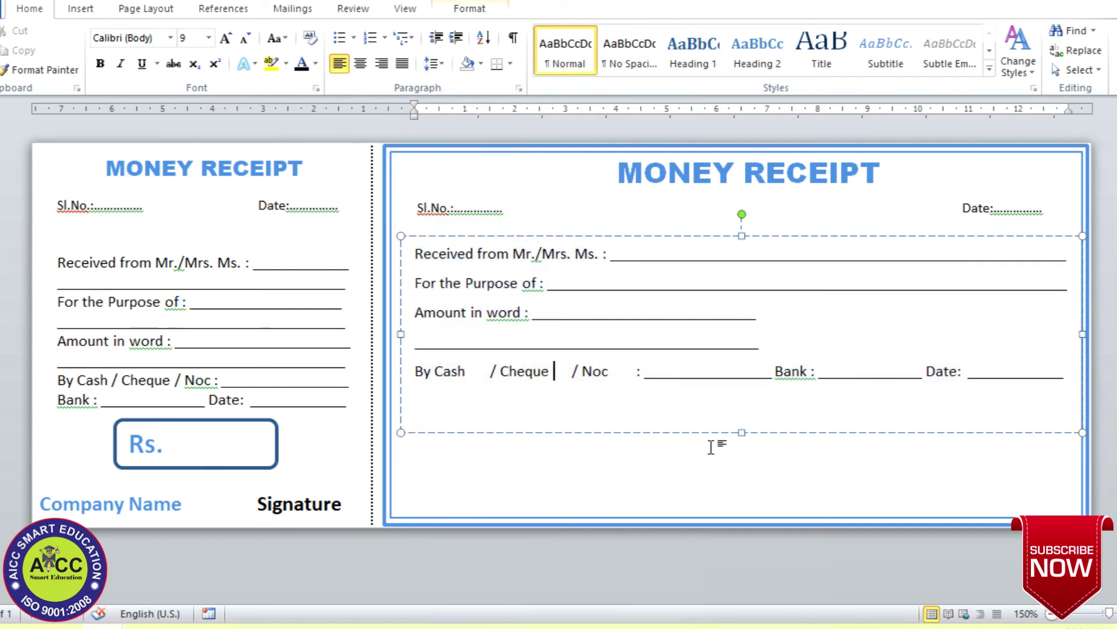
left_click(748, 444)
left_click(195, 420)
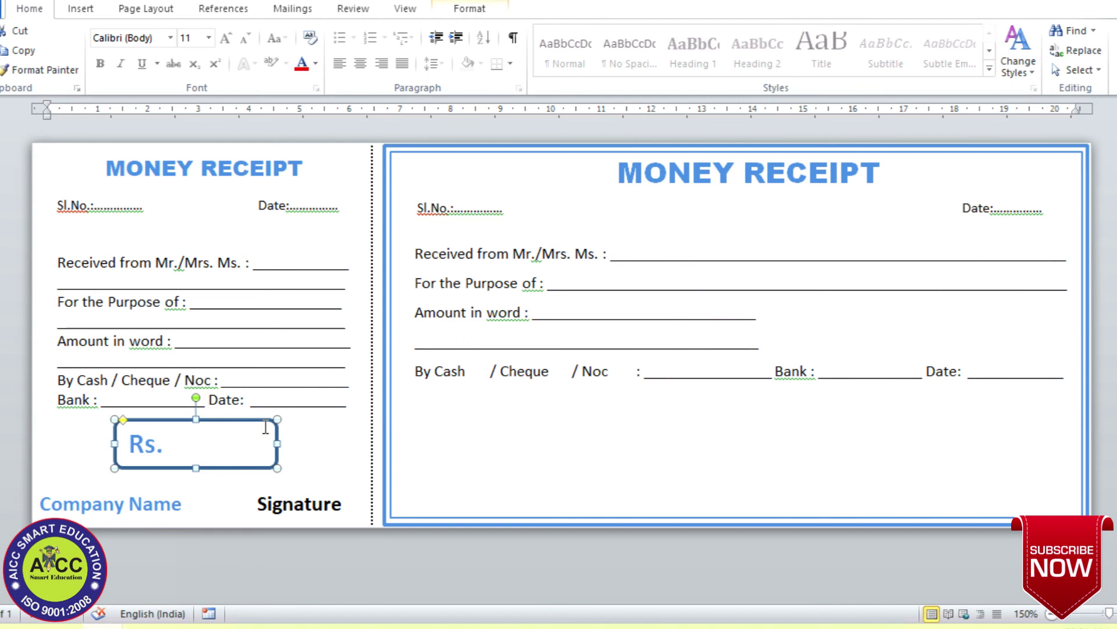
Copy the counterfoil's Rs. frame and its label beside Amount in word on the main receipt.
mouse_move(243, 419)
left_mouse_down()
mouse_move(265, 441)
mouse_move(968, 304)
left_mouse_up()
left_click(139, 443)
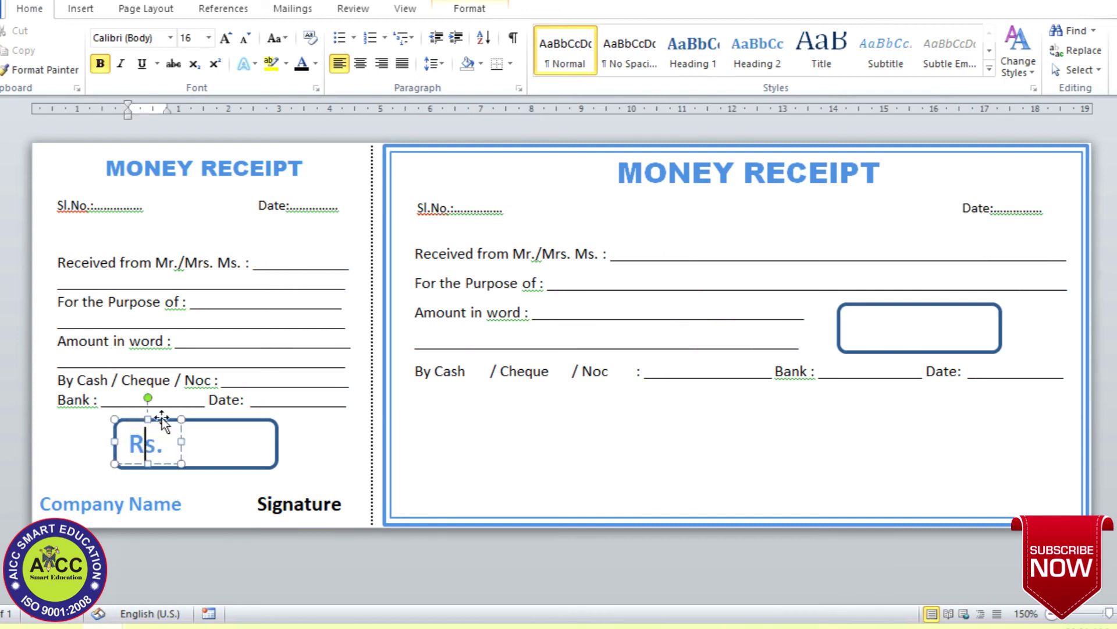
left_click_drag(165, 428, 890, 304)
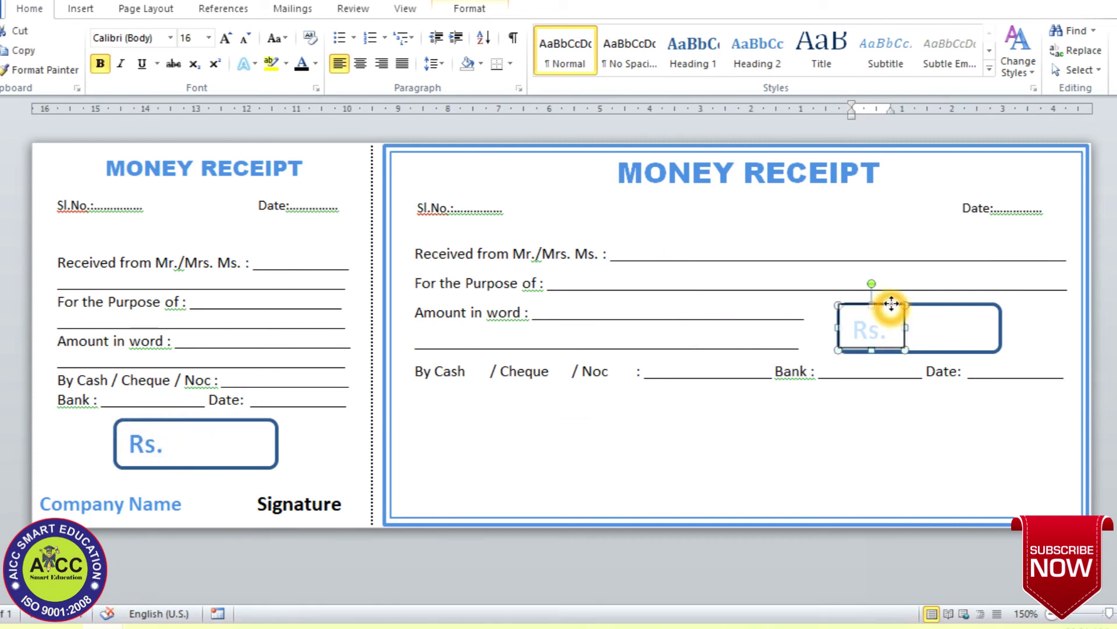
Copy the Company Name box to the receipt's lower left and Signature to its lower right.
left_click(134, 501)
mouse_move(157, 488)
left_mouse_down()
mouse_move(555, 449)
mouse_move(536, 466)
left_mouse_up()
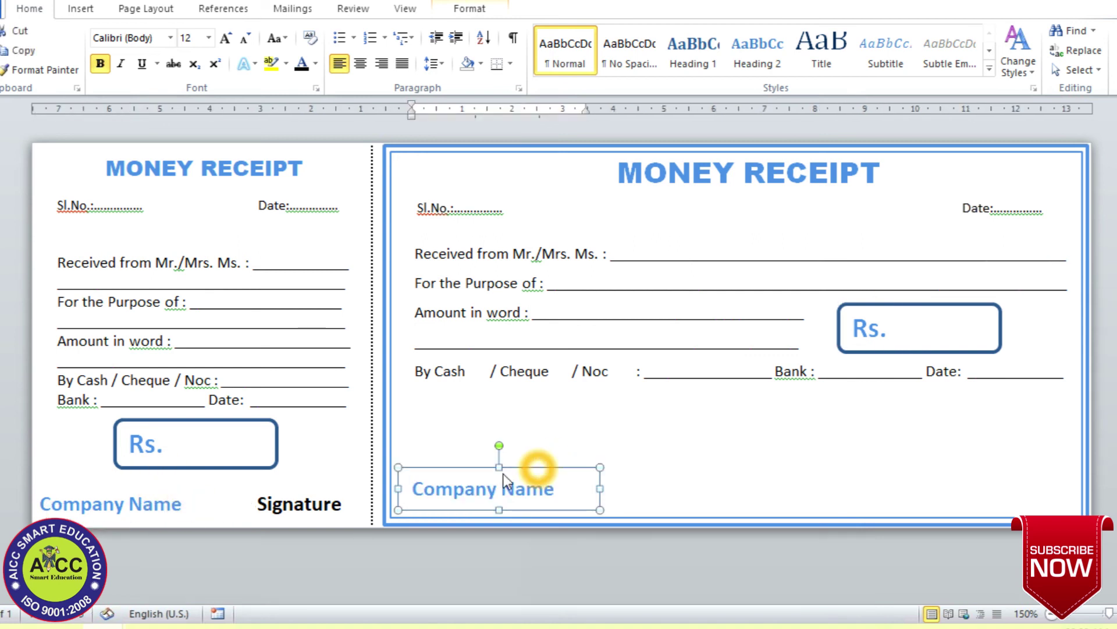
left_click(332, 482)
left_click_drag(335, 483, 1006, 453)
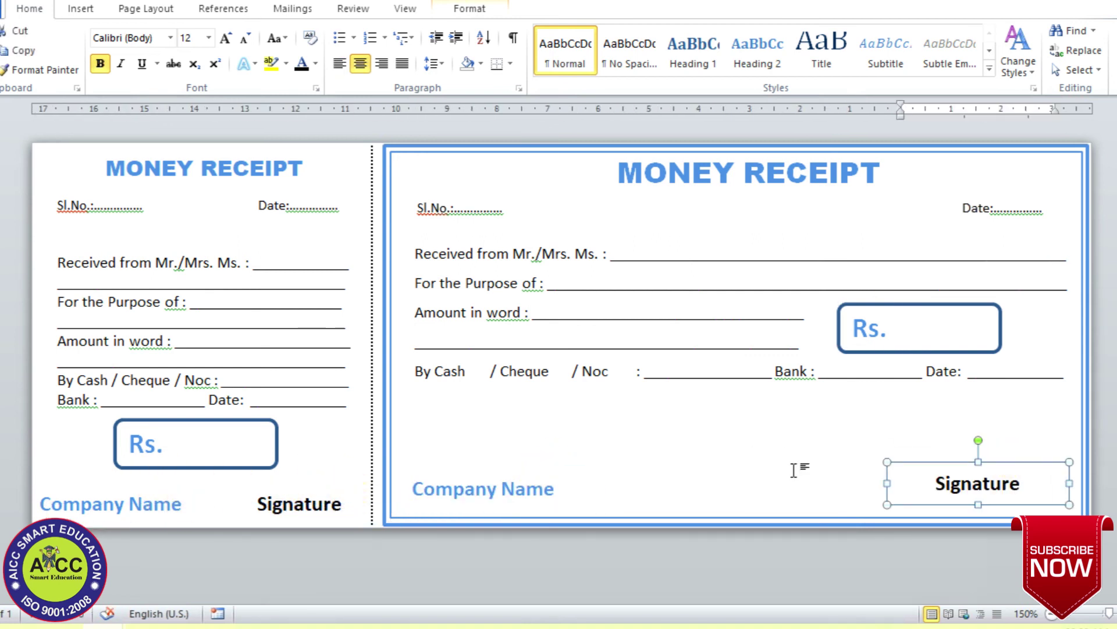
left_click(489, 387)
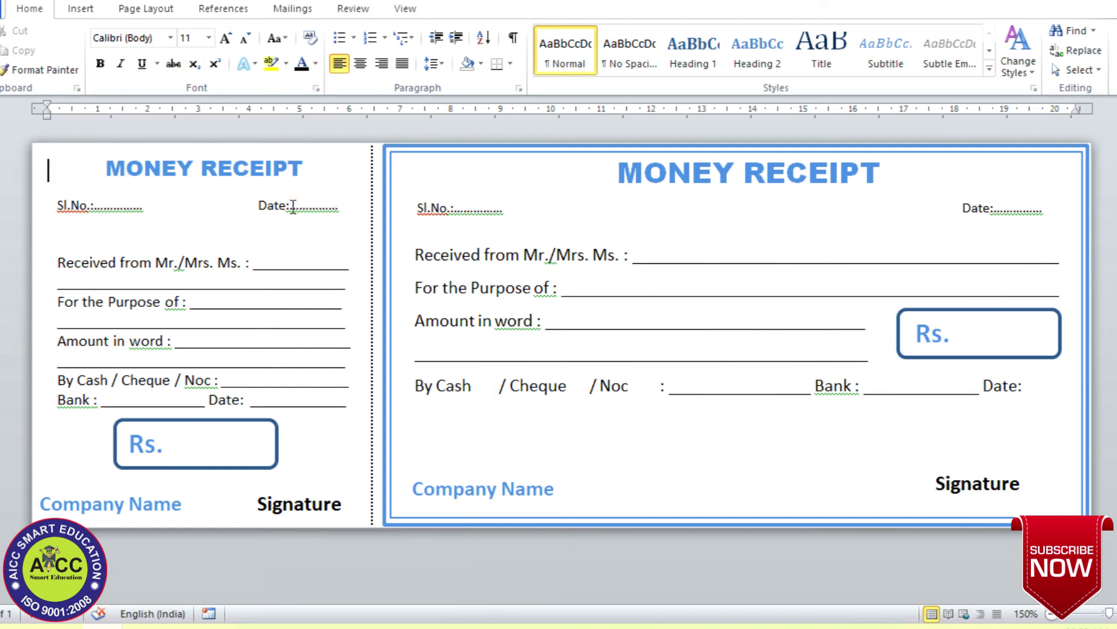
Draw a small unfilled rectangle checkbox after By Cash.
left_click(91, 9)
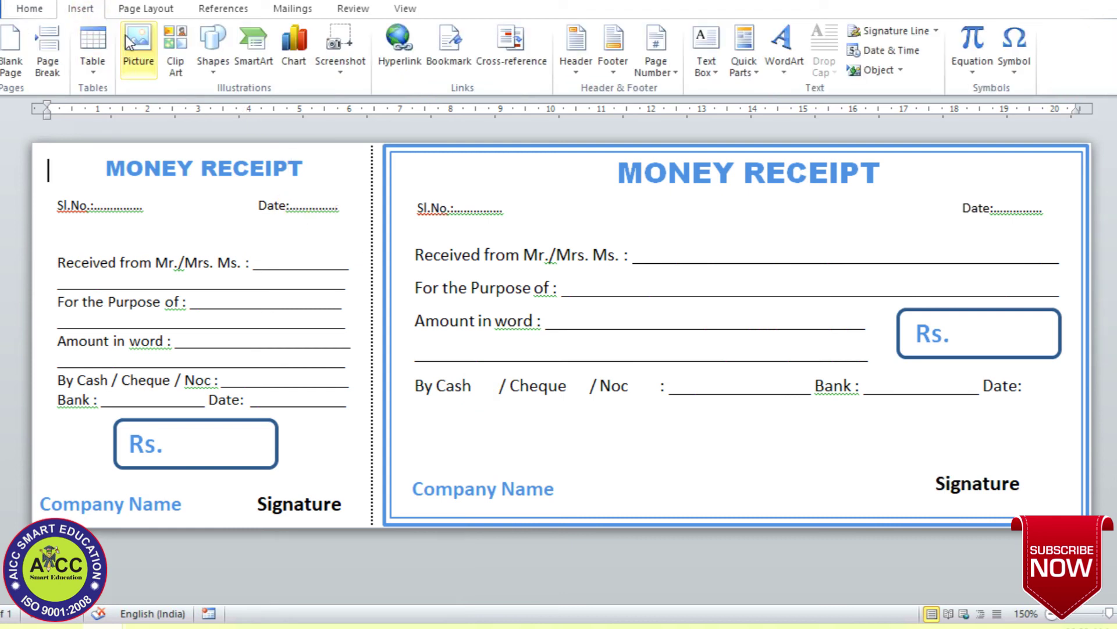
left_click(213, 45)
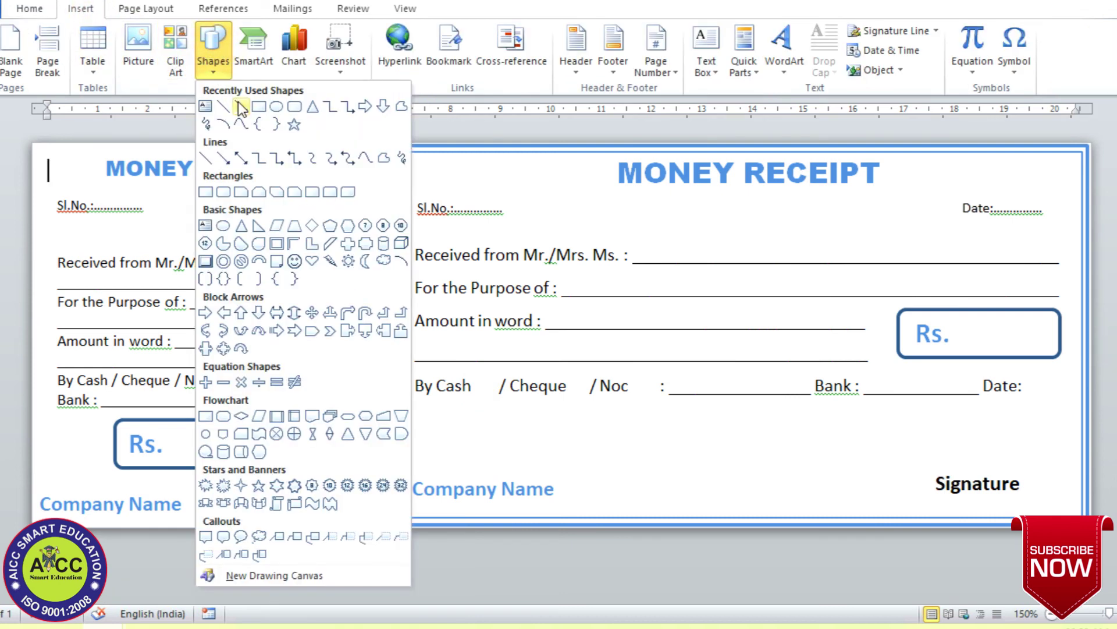
left_click(257, 110)
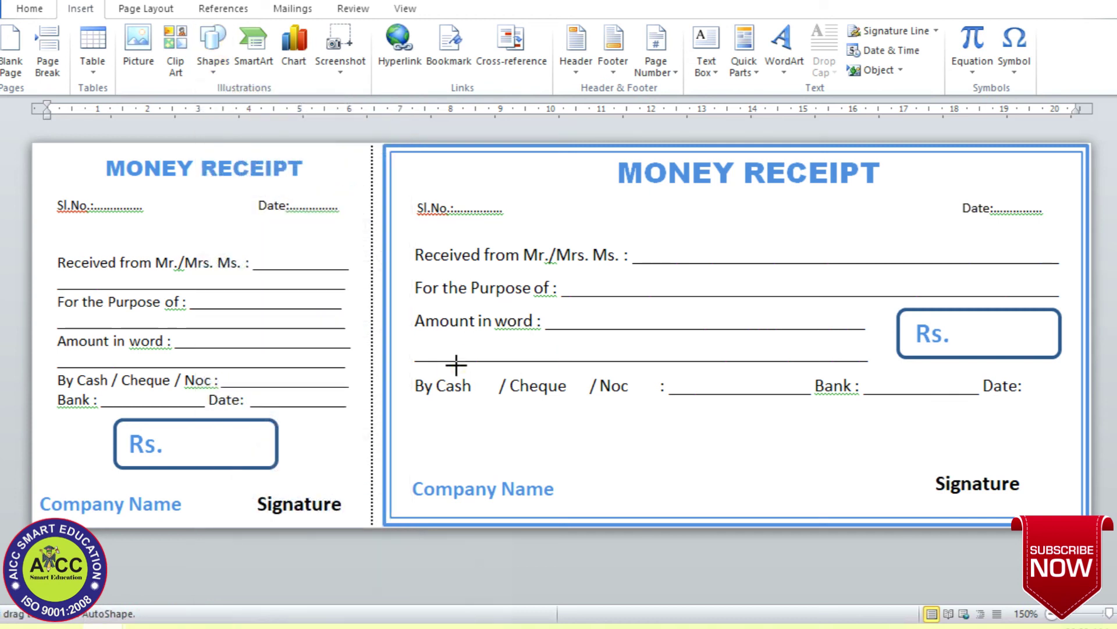
left_click_drag(475, 376, 499, 396)
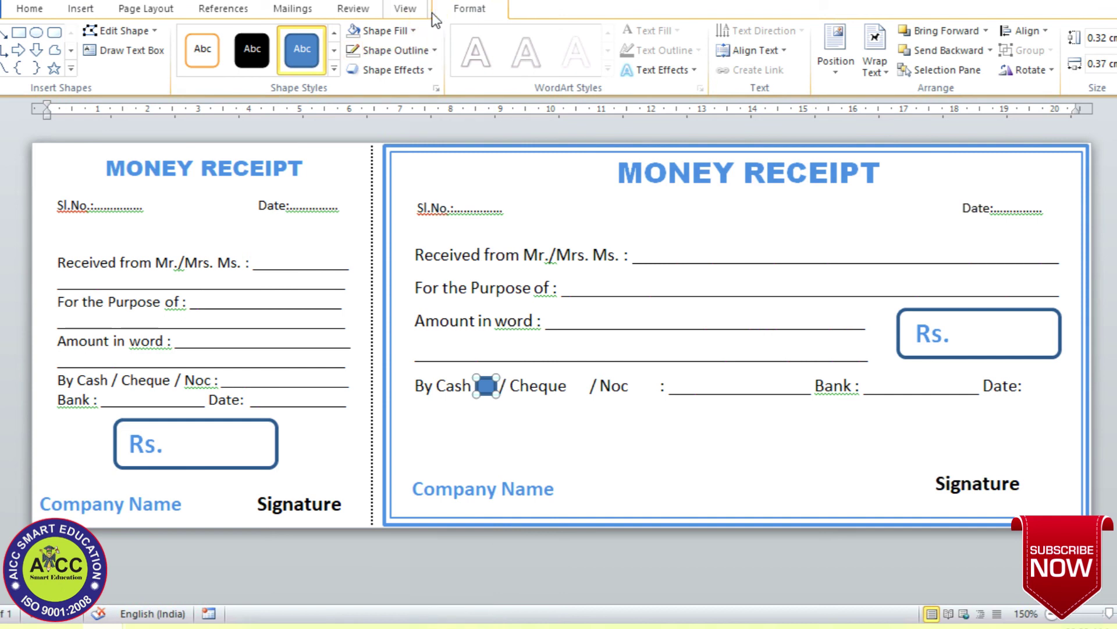
left_click(370, 32)
left_click(407, 179)
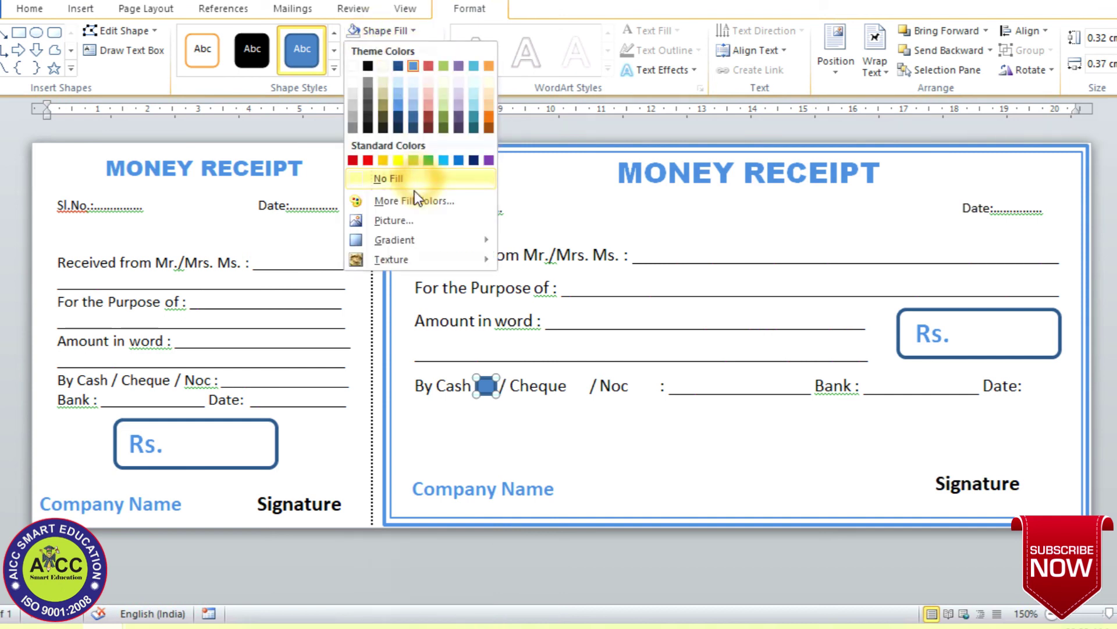
left_click(507, 432)
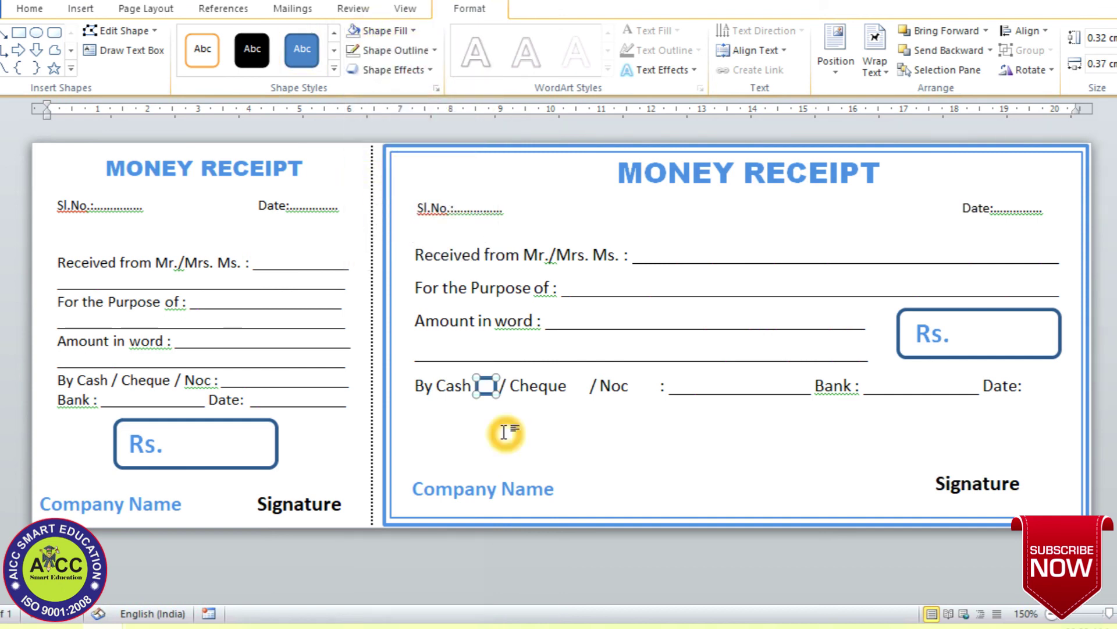
Give the checkbox a 1/4 pt outline and copy it after Cheque and Noc.
left_click(484, 387)
left_click(396, 50)
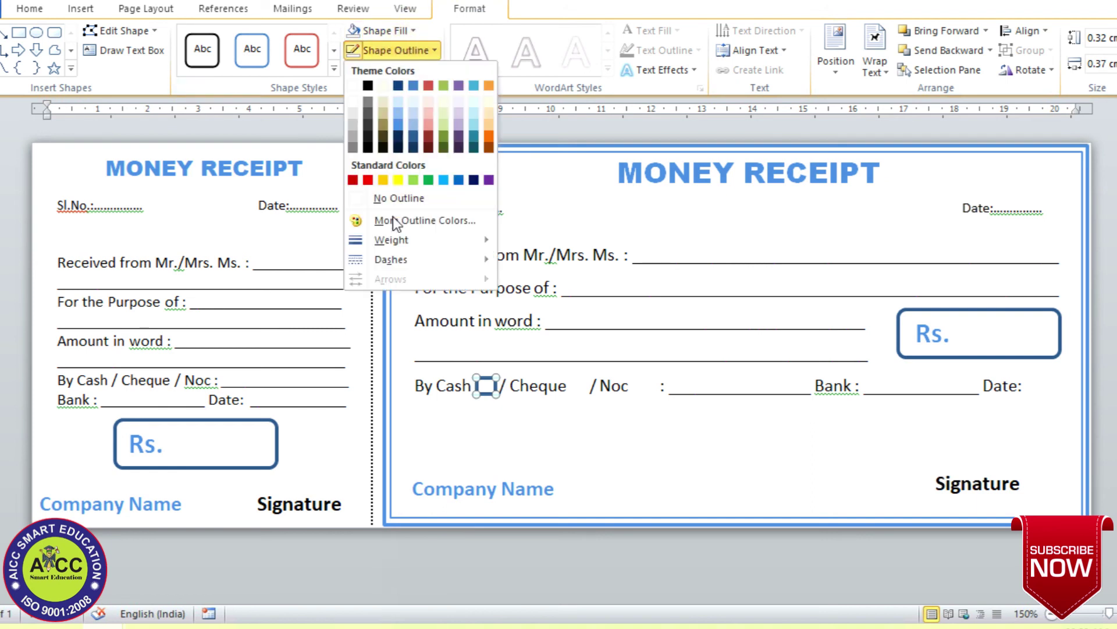
left_click(550, 239)
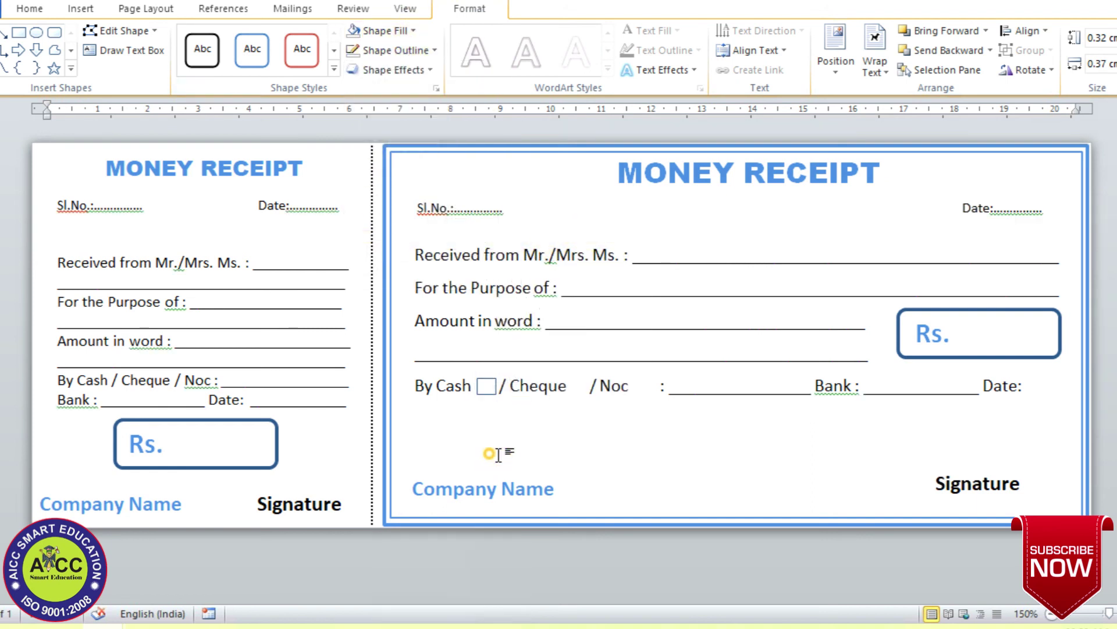
left_click(604, 464)
mouse_move(486, 386)
left_mouse_down()
mouse_move(508, 403)
mouse_move(643, 387)
left_mouse_up()
left_click(636, 474)
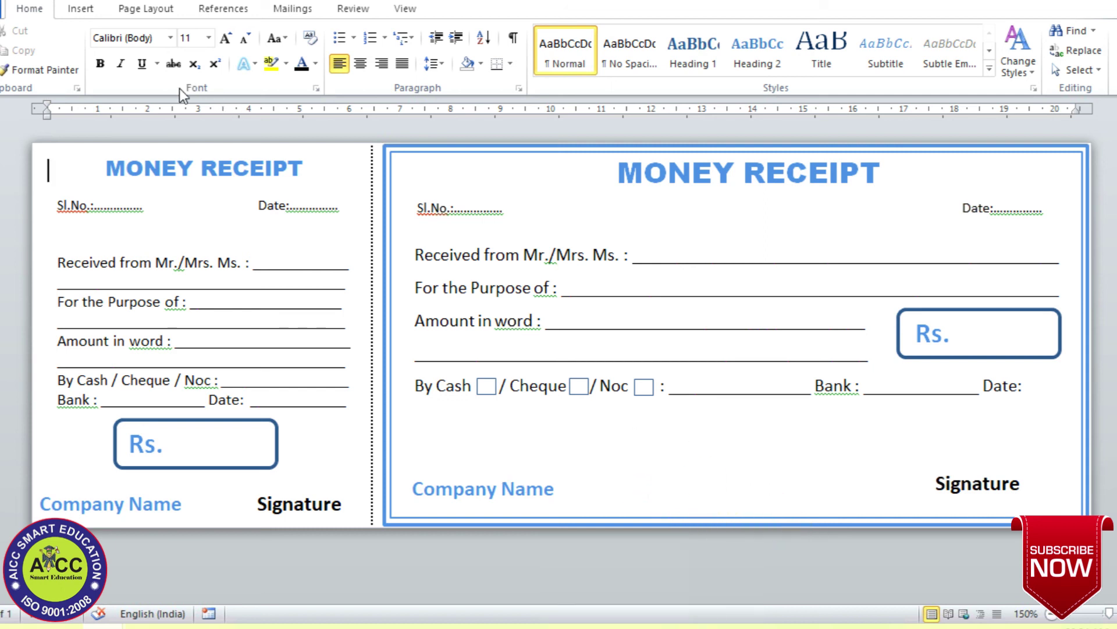
Copy the Company Name box to the bottom centre and change its text to 'Stamp'.
left_click(476, 468)
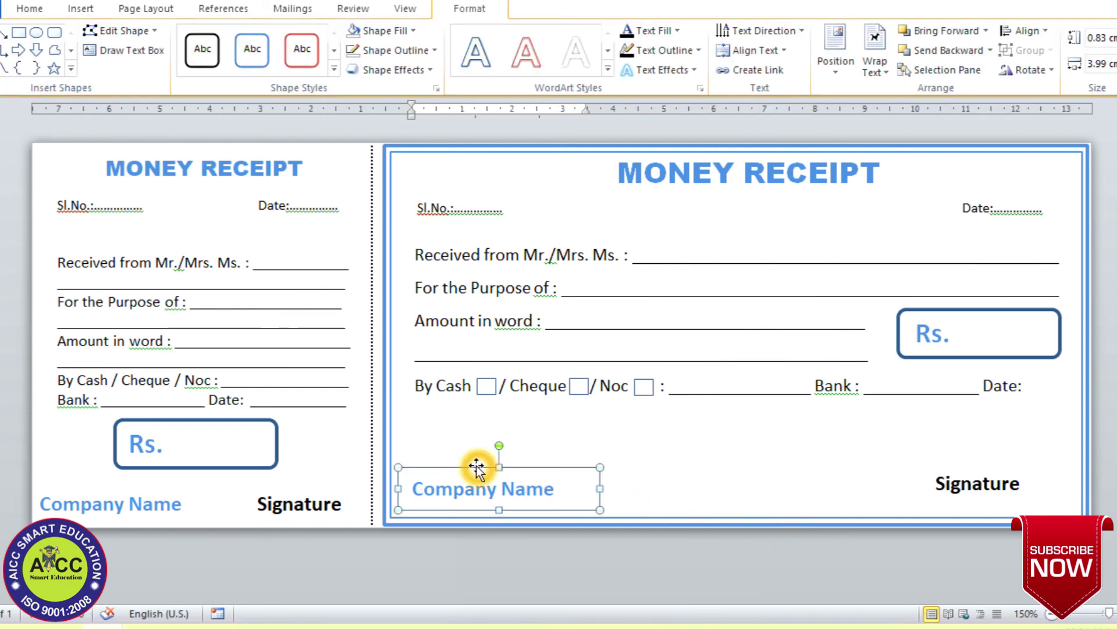
mouse_move(476, 467)
left_mouse_down()
mouse_move(518, 479)
mouse_move(759, 464)
left_mouse_up()
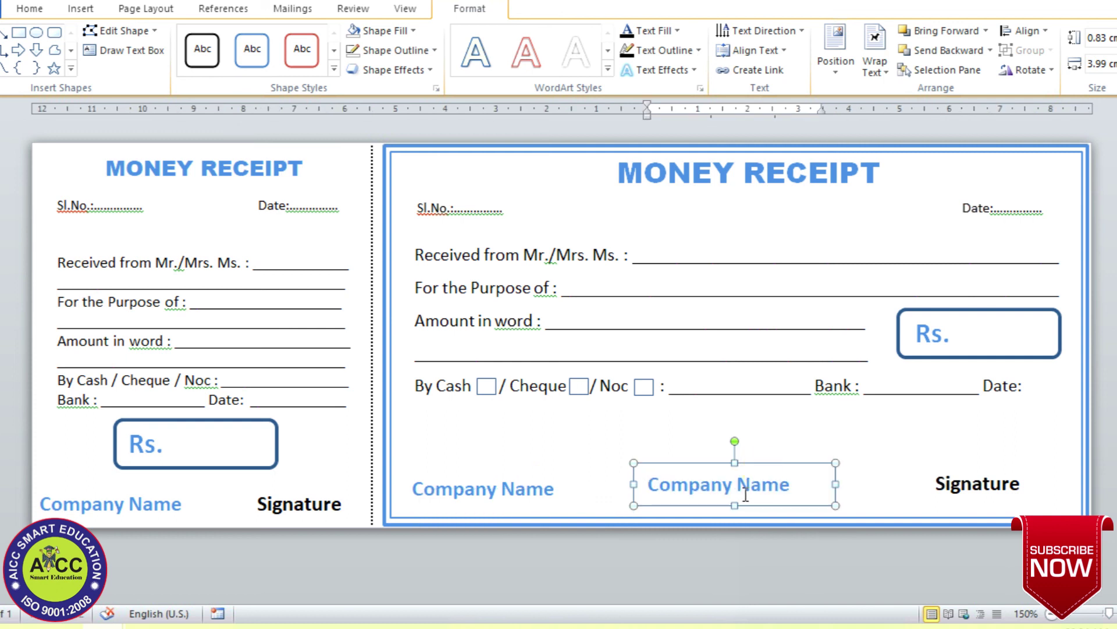
triple_click(747, 492)
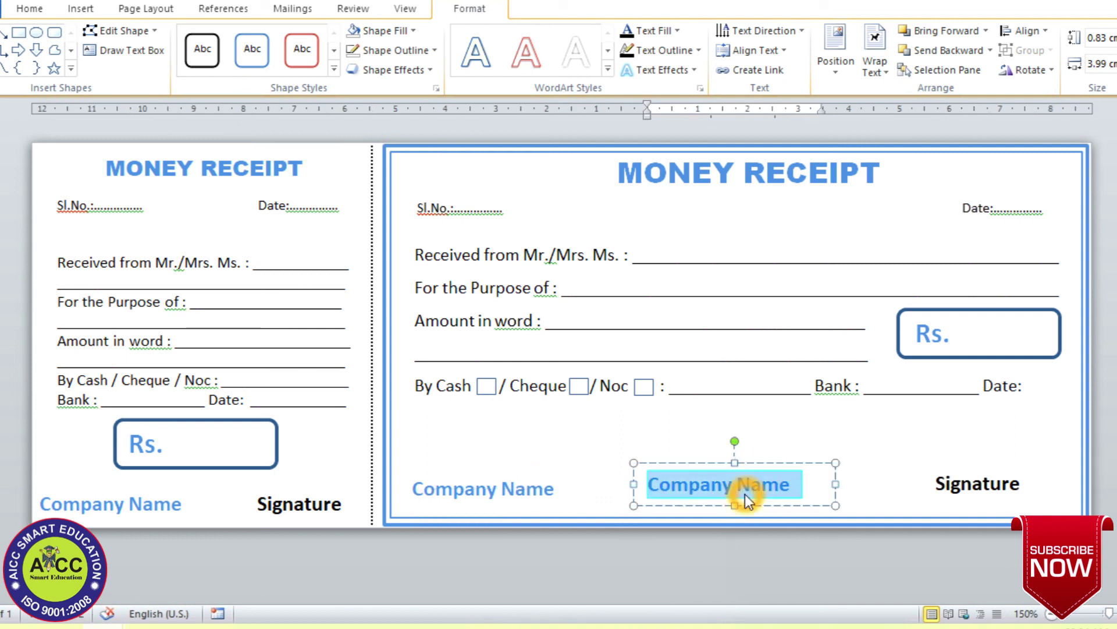
type("Stamp")
double_click(745, 495)
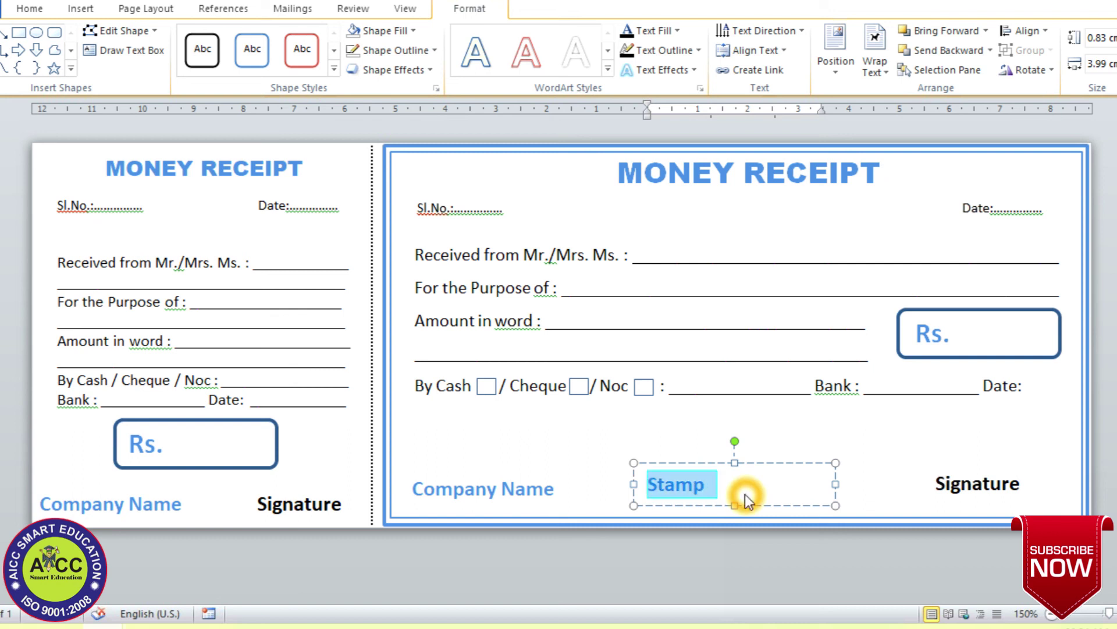
Center the Stamp text in its box and make it black.
left_click(29, 8)
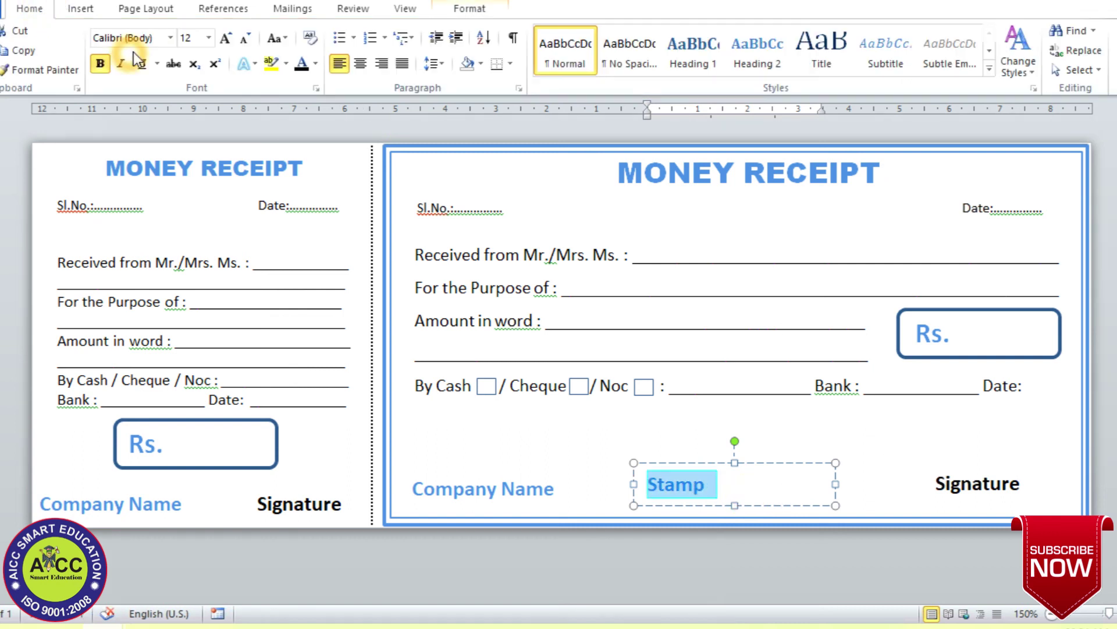
left_click(360, 64)
left_click(735, 485)
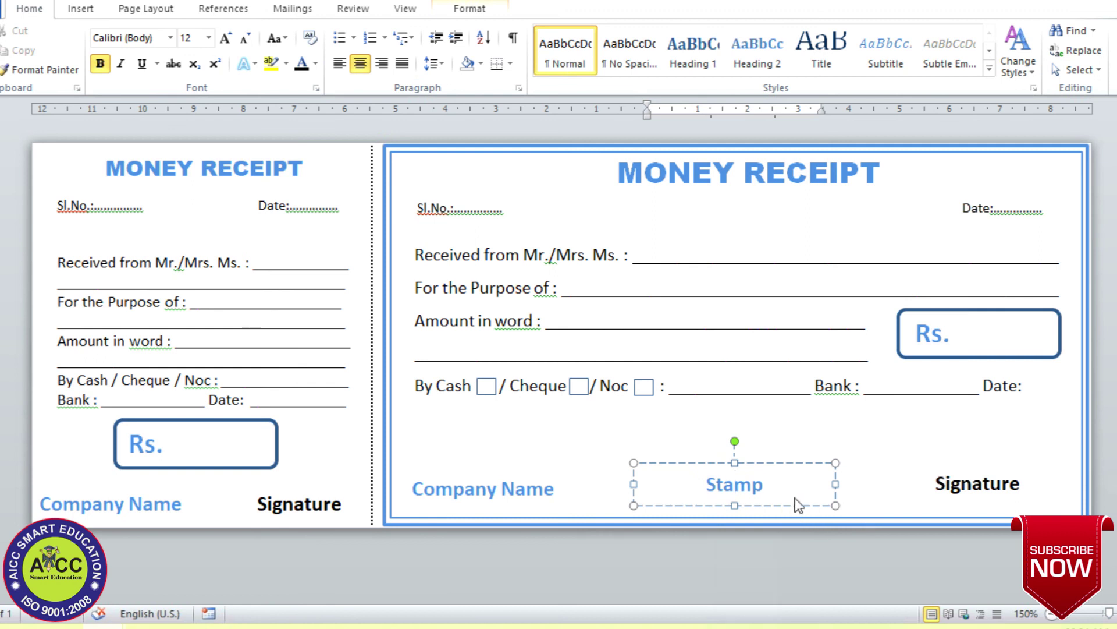
left_click_drag(808, 484, 650, 470)
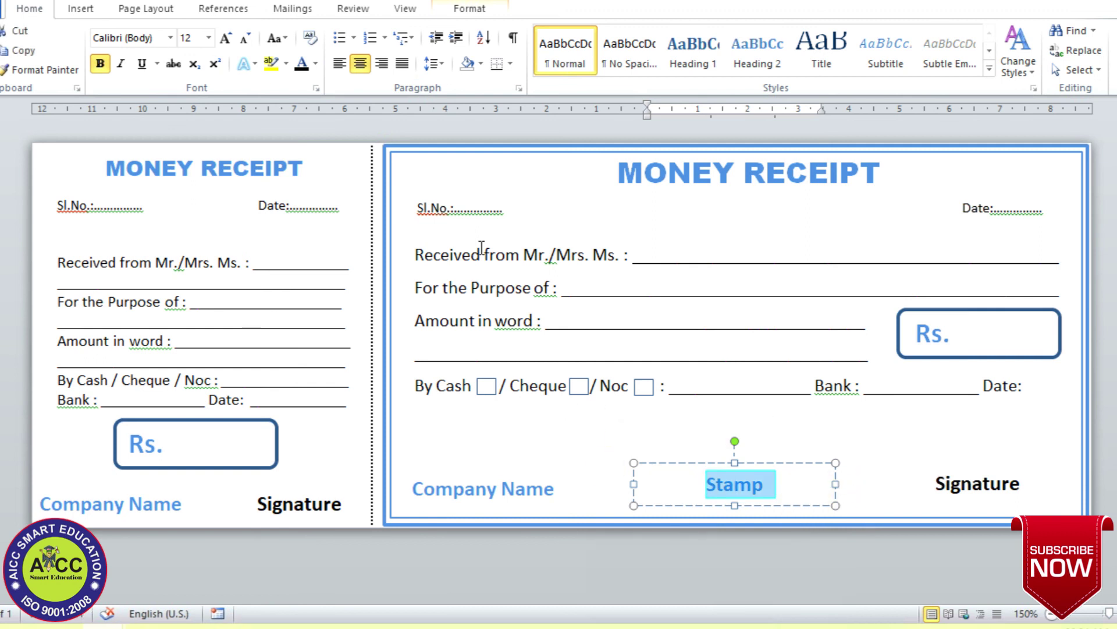
left_click(302, 63)
left_click(849, 491)
left_click(793, 490)
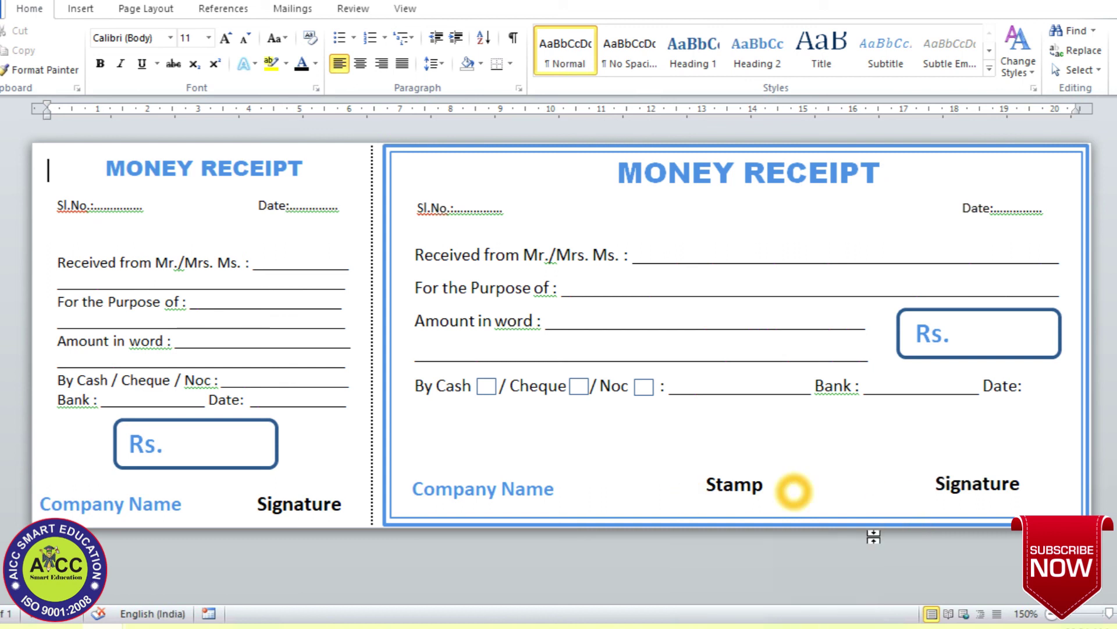